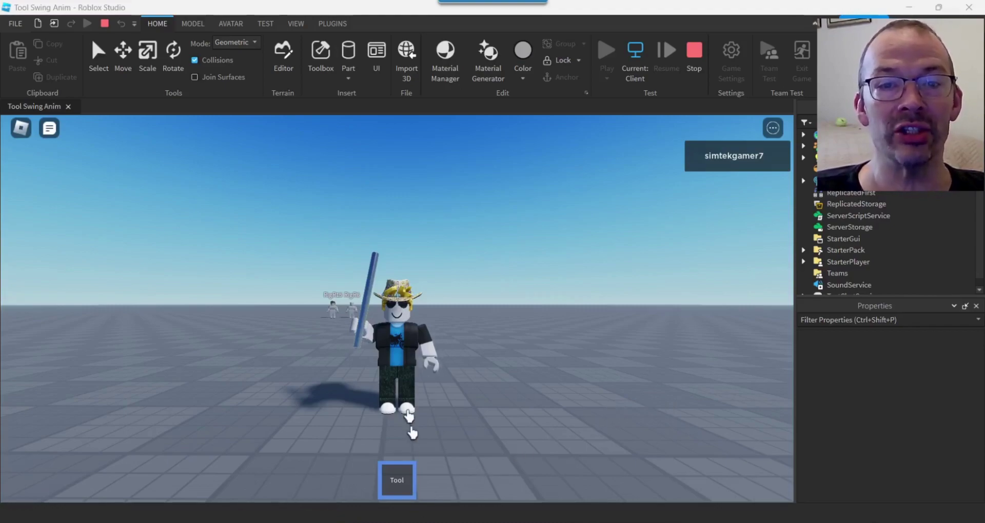
Swing the pipe twice in play mode, walk the character back, then switch to the video playlist.
{"action": "left_click", "coordinate": [520, 357]}
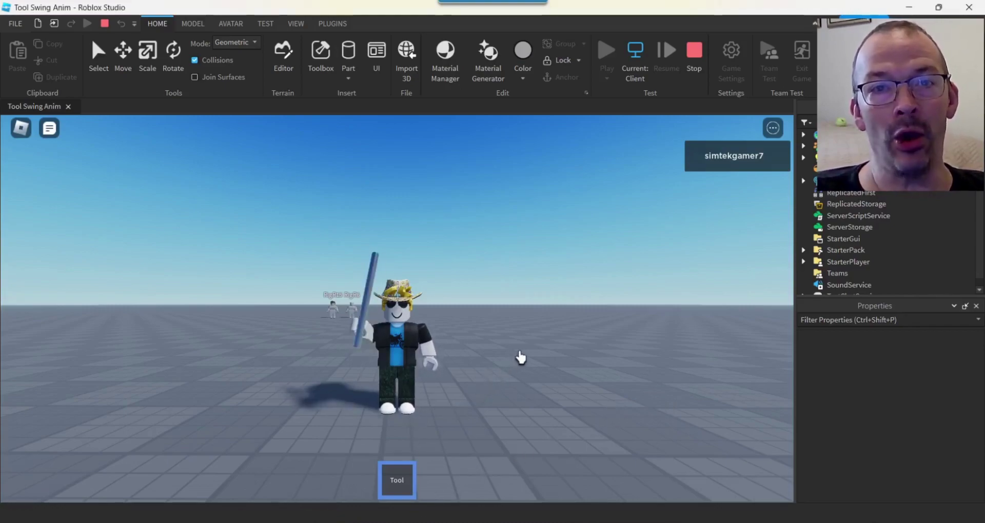
{"action": "left_click", "coordinate": [520, 357]}
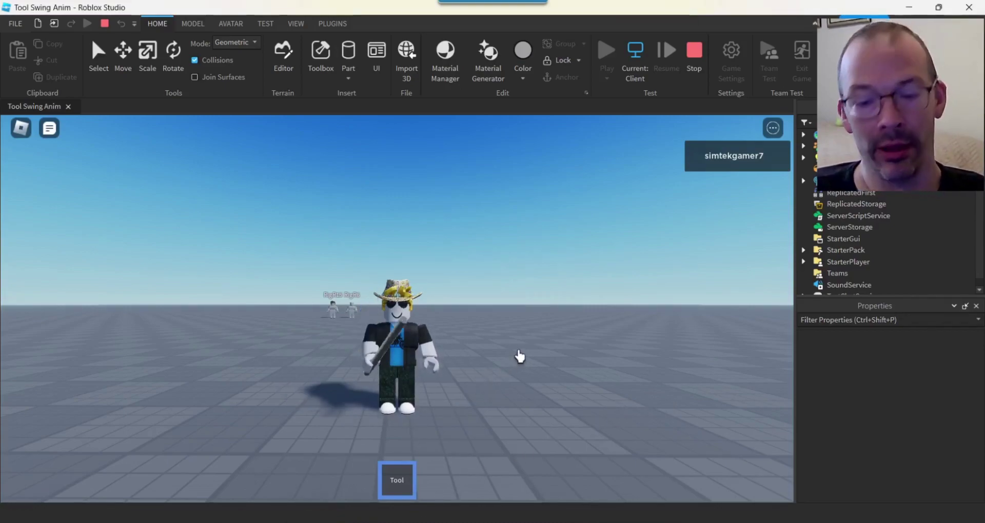
{"action": "key", "text": "s"}
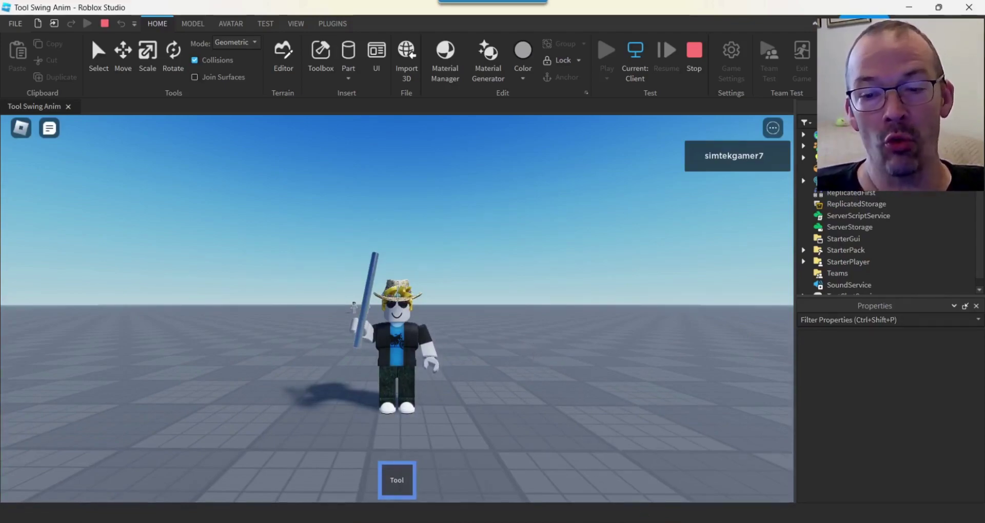
{"action": "left_click", "coordinate": [563, 476]}
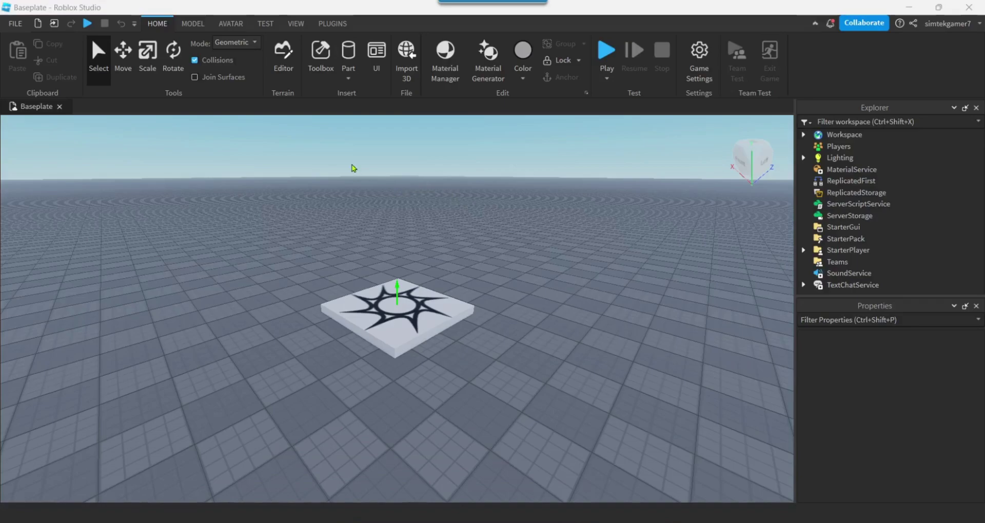
Save the new place to Roblox as 'Swing R6 Anim' with Team Create turned off.
{"action": "left_click", "coordinate": [151, 24]}
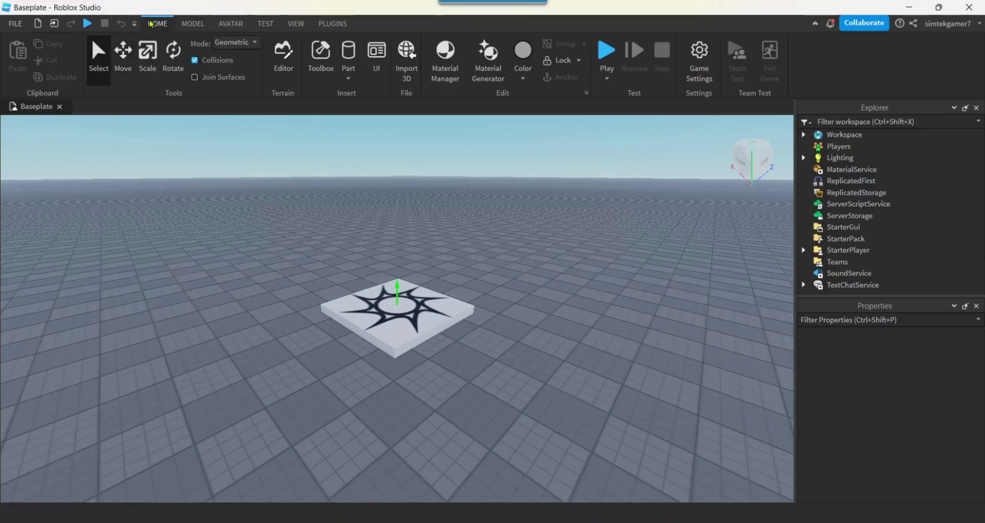
{"action": "left_click", "coordinate": [699, 53]}
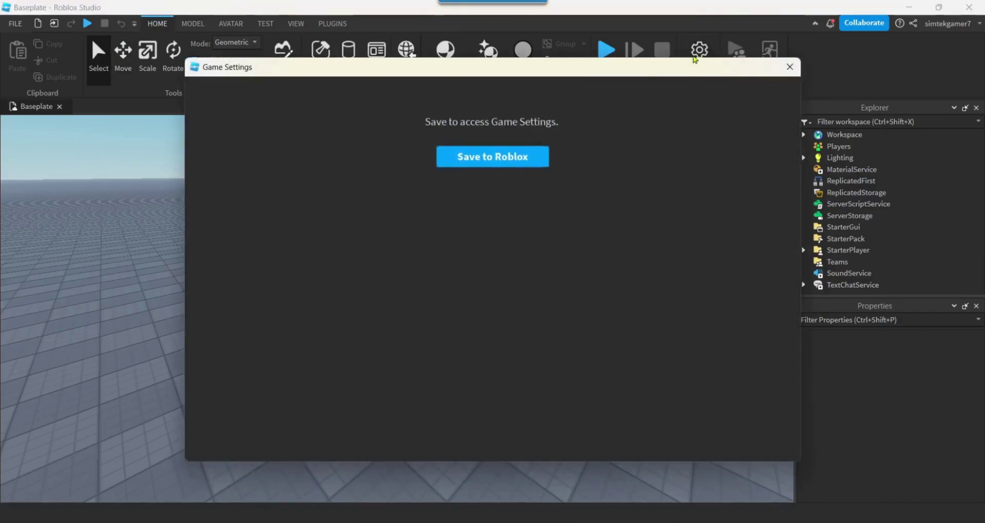
{"action": "left_click", "coordinate": [478, 157]}
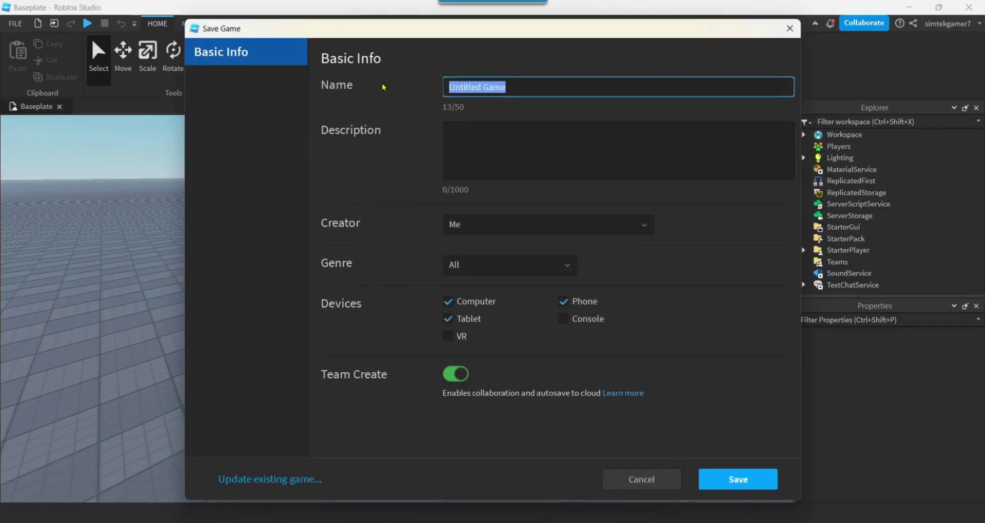
{"action": "type", "text": "Swing R6"}
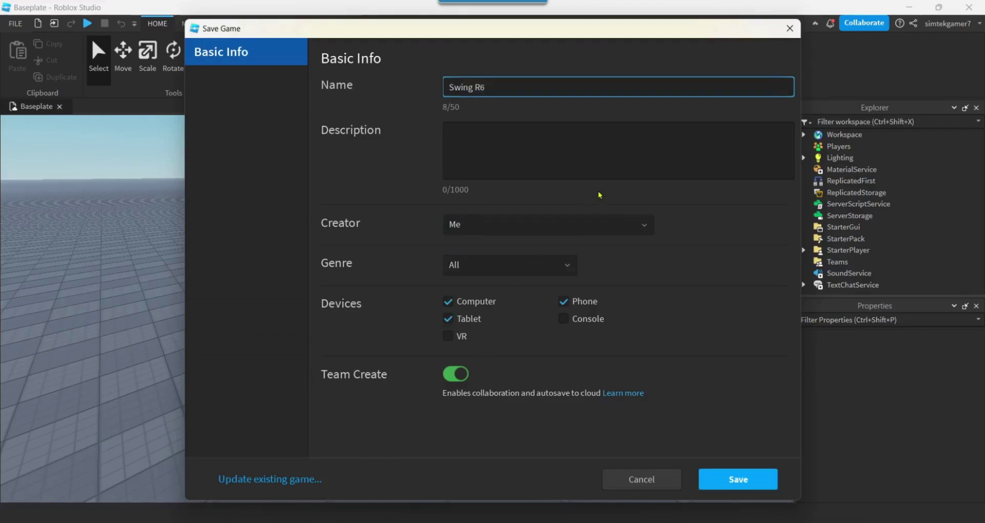
{"action": "type", "text": " Anim"}
{"action": "left_click", "coordinate": [451, 377]}
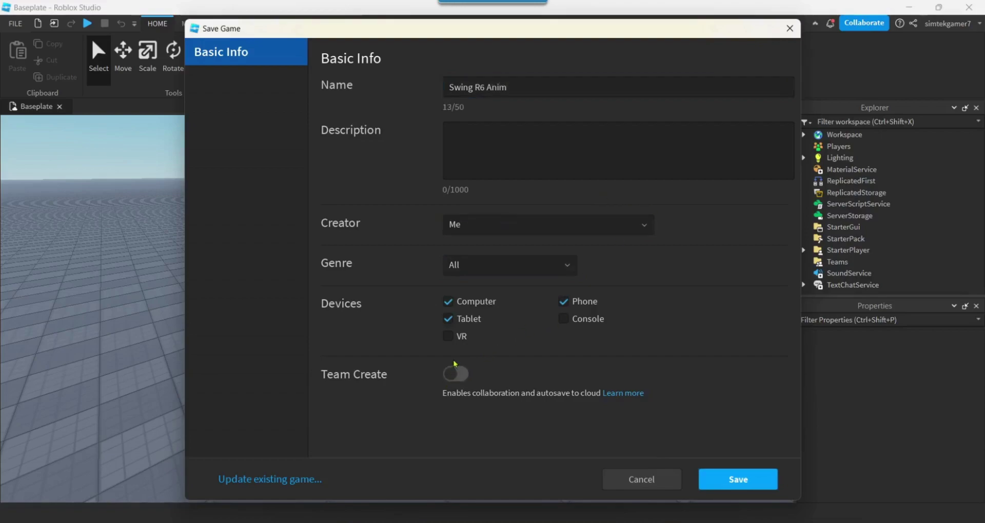
{"action": "left_click", "coordinate": [747, 479]}
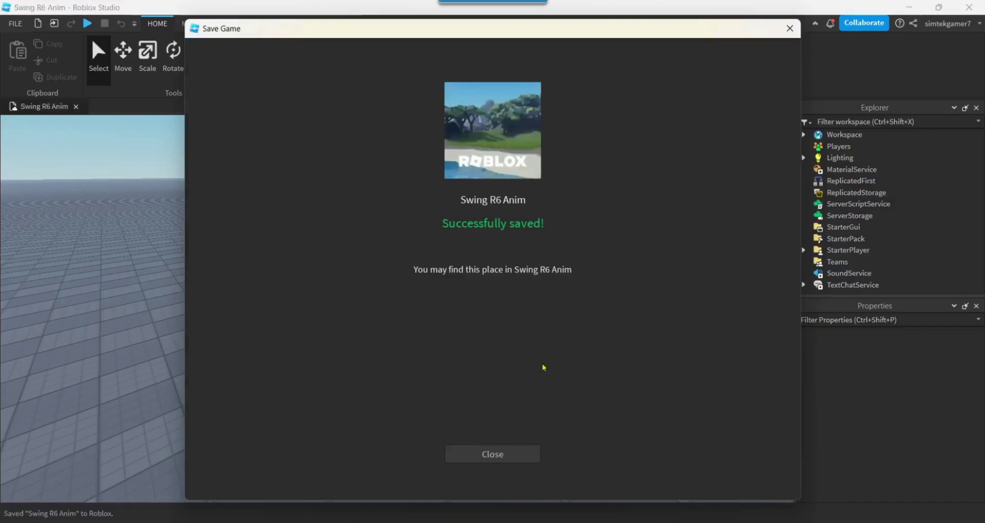
{"action": "left_click", "coordinate": [493, 455]}
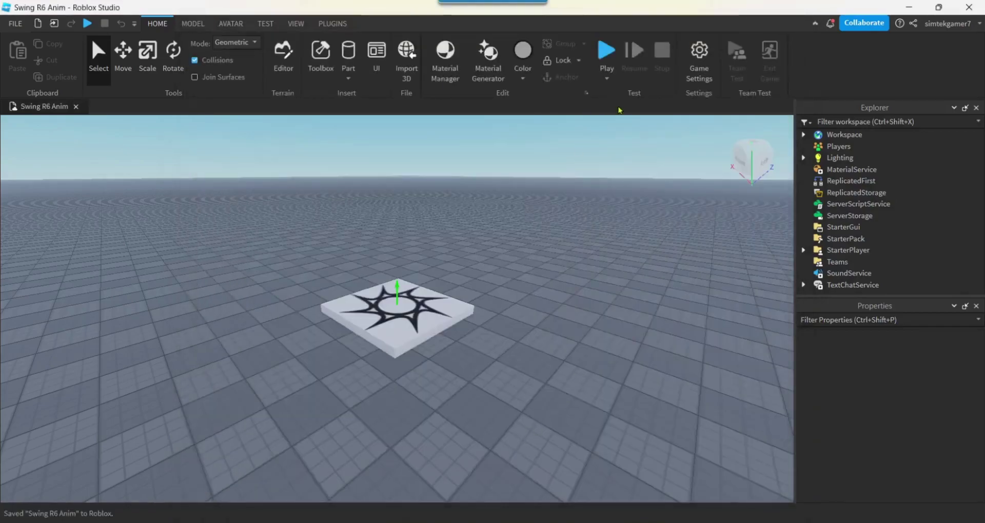
Set Avatar Type to R6 in Game Settings > Avatar, save, and confirm the warning.
{"action": "left_click", "coordinate": [699, 56]}
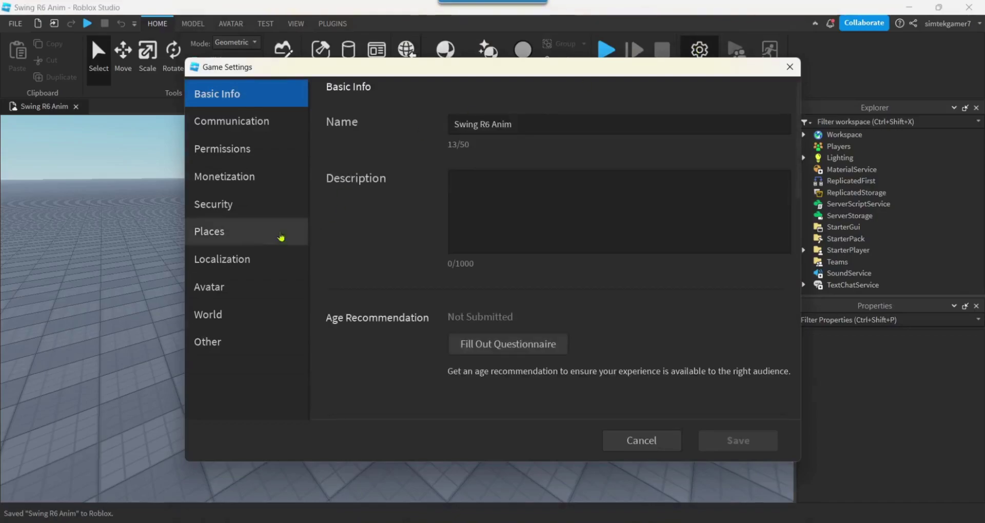
{"action": "left_click", "coordinate": [247, 287]}
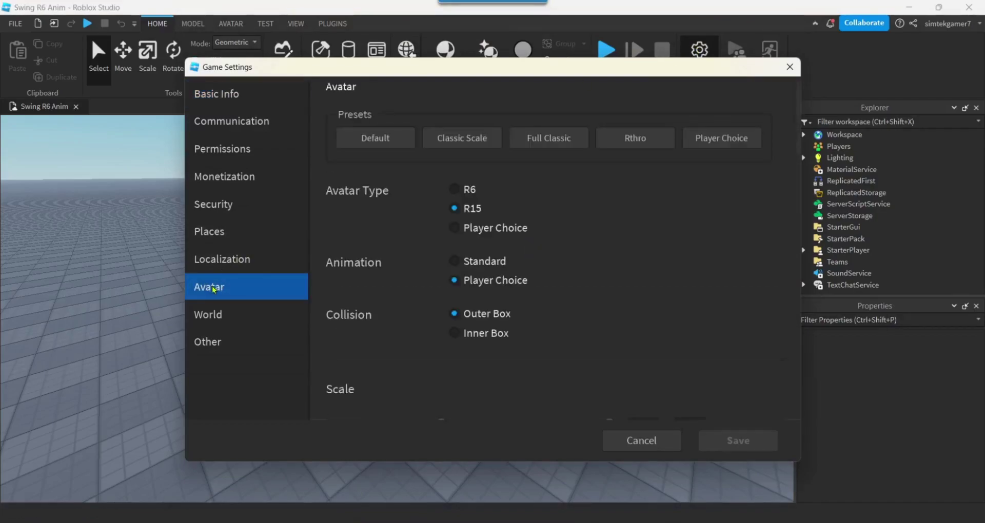
{"action": "left_click", "coordinate": [456, 194]}
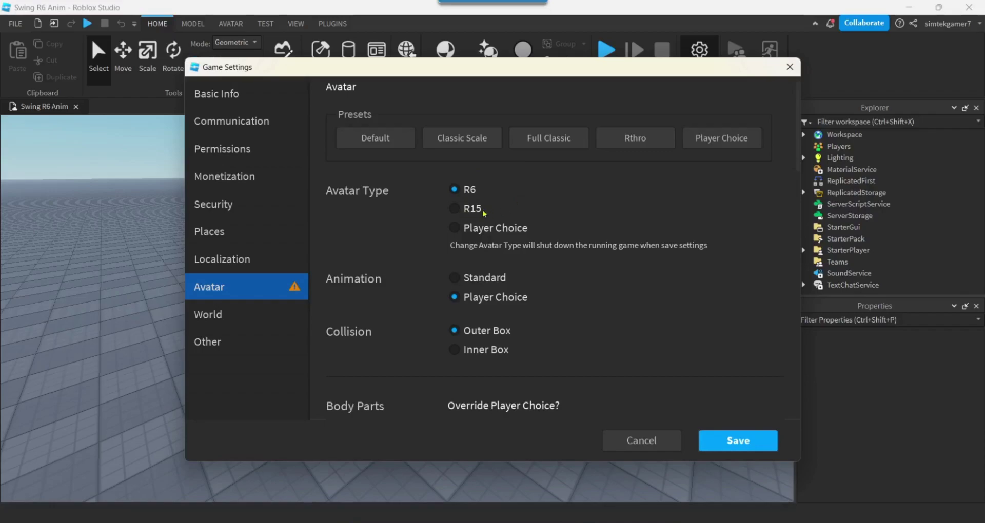
{"action": "left_click", "coordinate": [745, 442]}
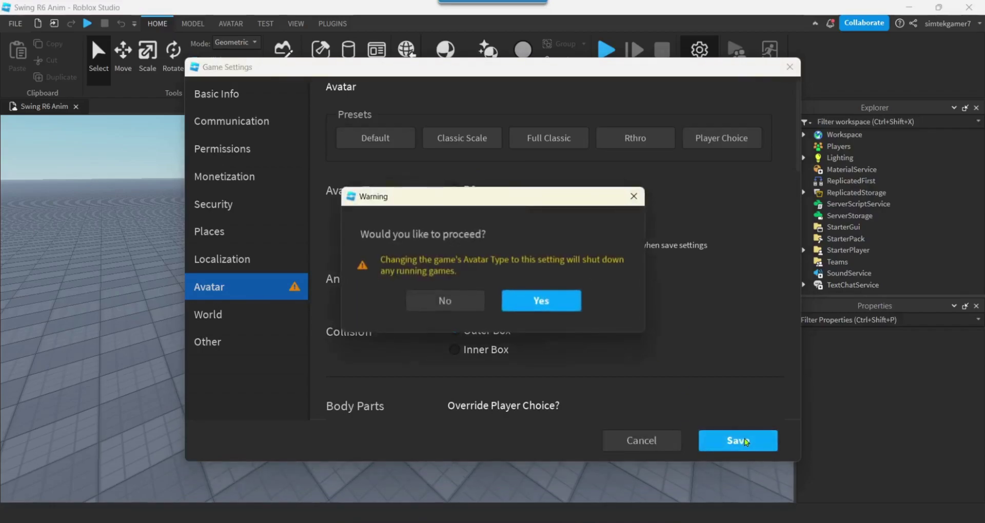
{"action": "left_click", "coordinate": [541, 304]}
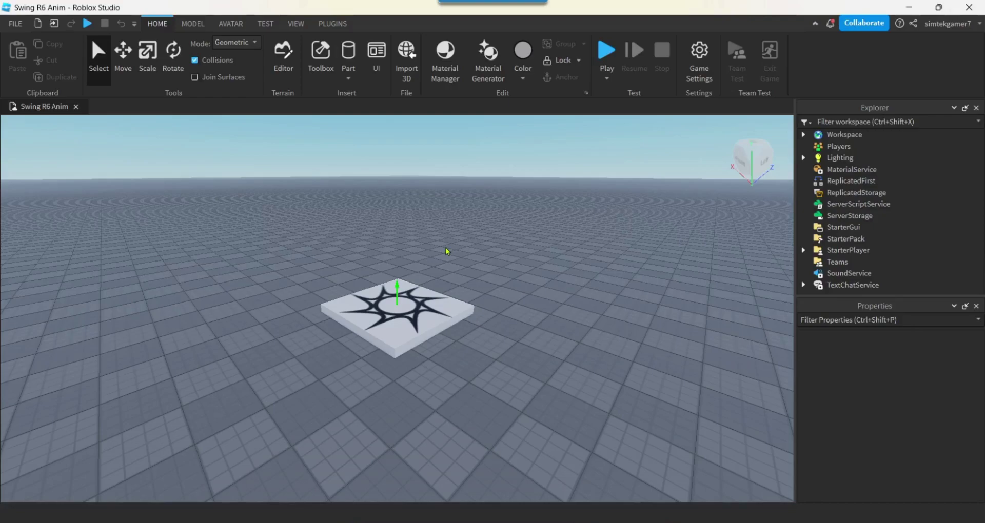
Check the Pipe model's Creator Marketplace page and its URL, then minimize the browser.
{"action": "key", "text": "alt+Tab"}
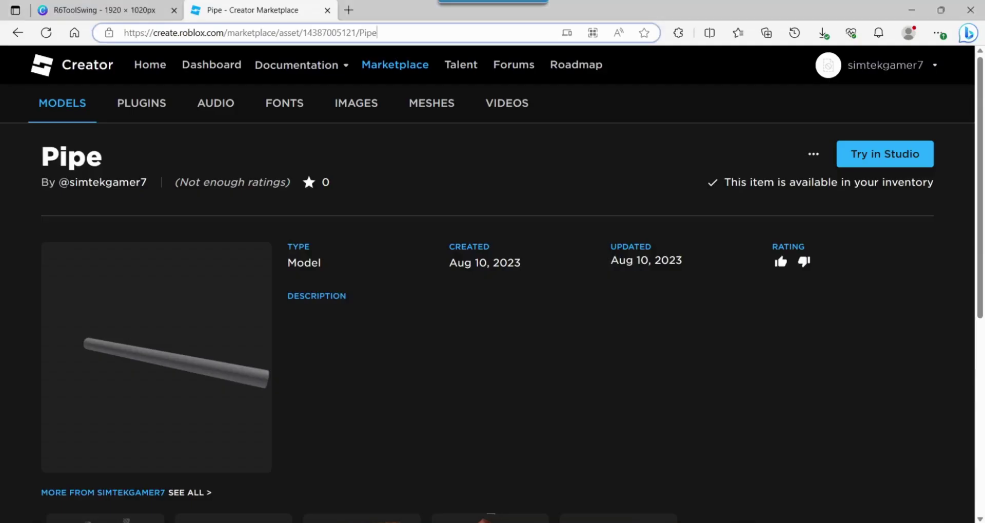
{"action": "left_click", "coordinate": [398, 31]}
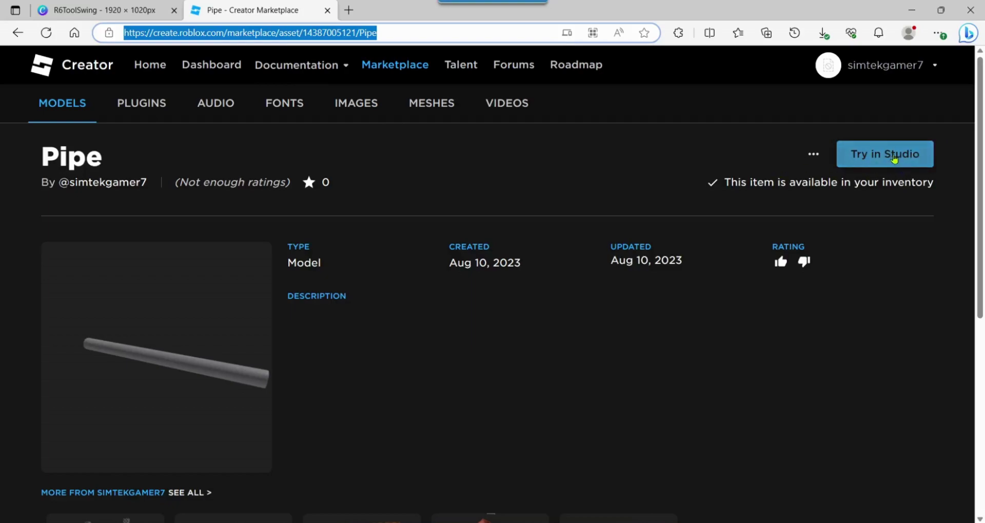
{"action": "left_click", "coordinate": [912, 11]}
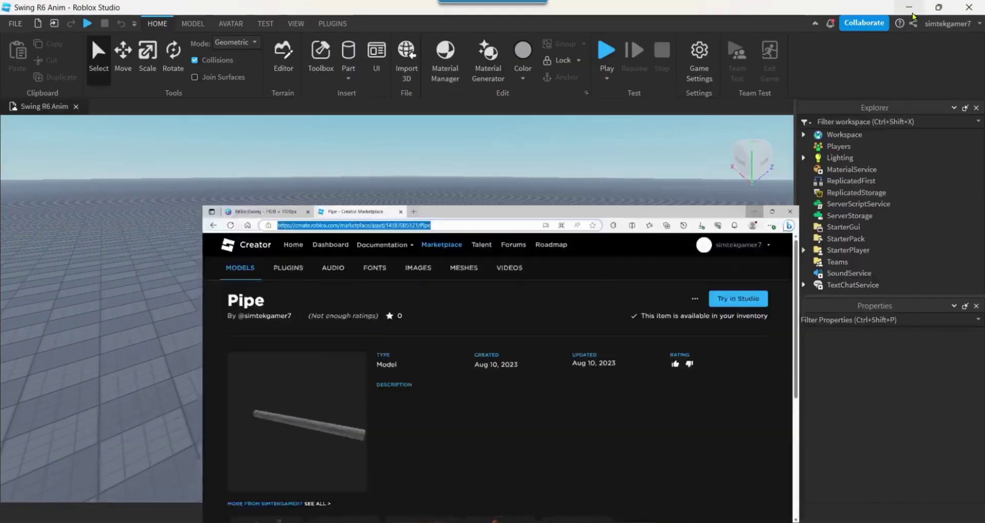
Insert the Pipe model from My Models into the Workspace, declining StarterPack, then zoom out.
{"action": "left_click", "coordinate": [320, 56]}
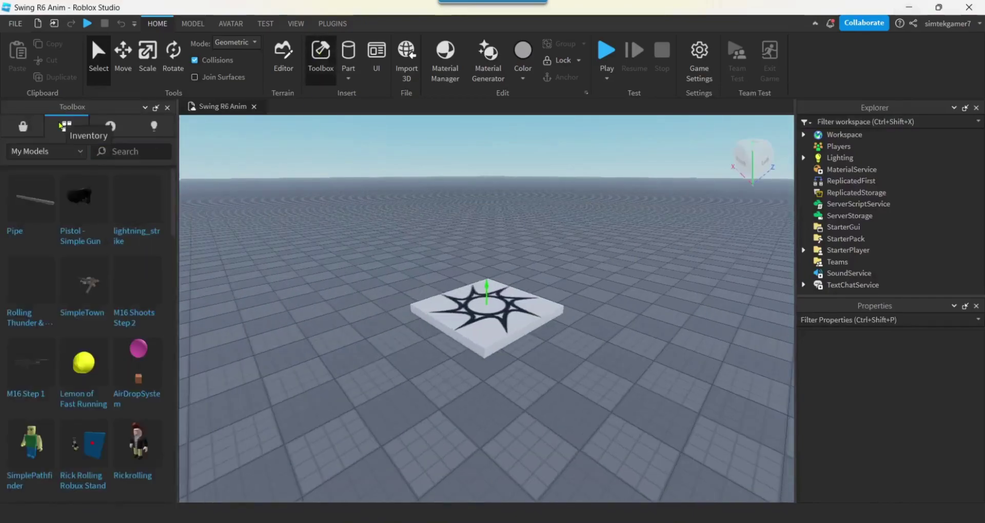
{"action": "left_click", "coordinate": [18, 206]}
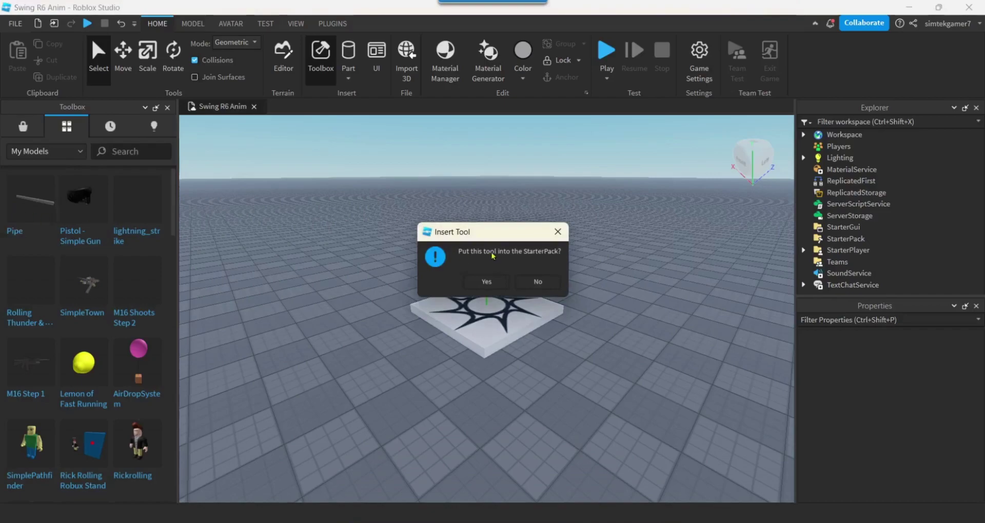
{"action": "left_click", "coordinate": [537, 281]}
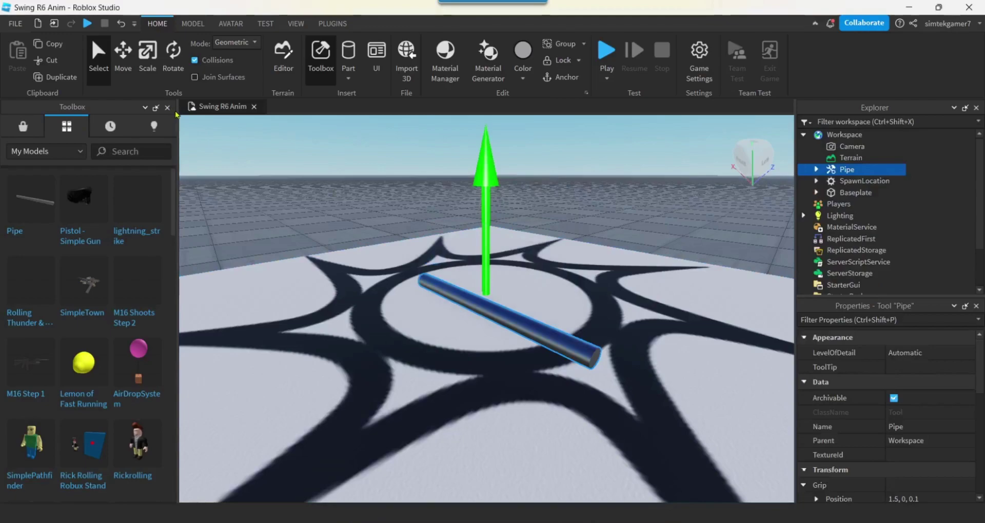
{"action": "left_click", "coordinate": [320, 56]}
{"action": "scroll", "coordinate": [316, 204], "scroll_direction": "down", "scroll_amount": 10}
{"action": "right_click_drag", "start_coordinate": [316, 203], "coordinate": [405, 272]}
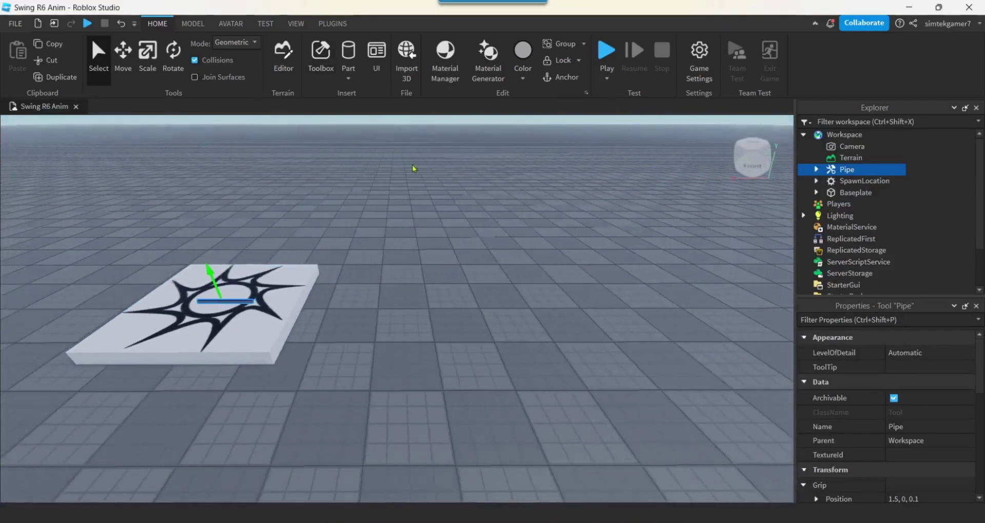
Build an R6 rig in Mesh Avatar (2012) style with Rig Builder.
{"action": "left_click", "coordinate": [226, 25]}
{"action": "left_click", "coordinate": [480, 64]}
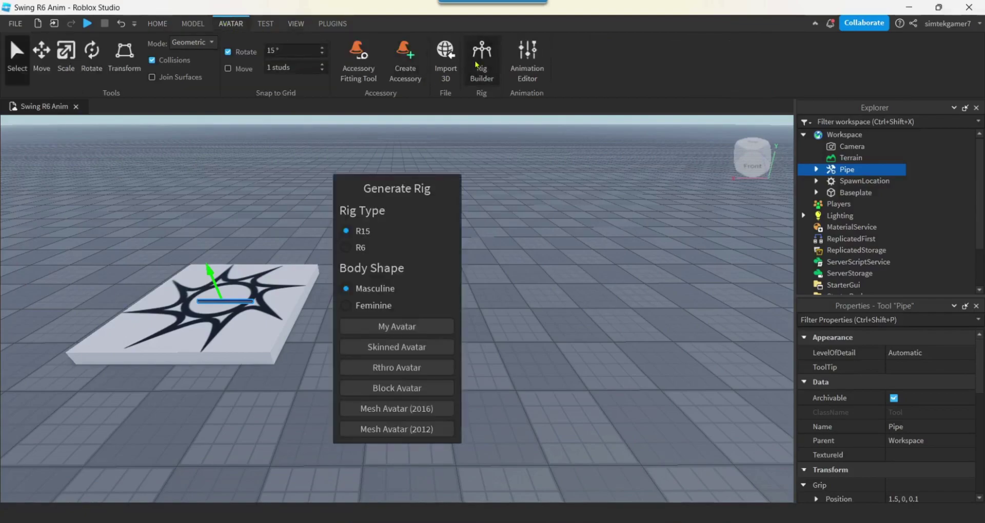
{"action": "left_click", "coordinate": [359, 247]}
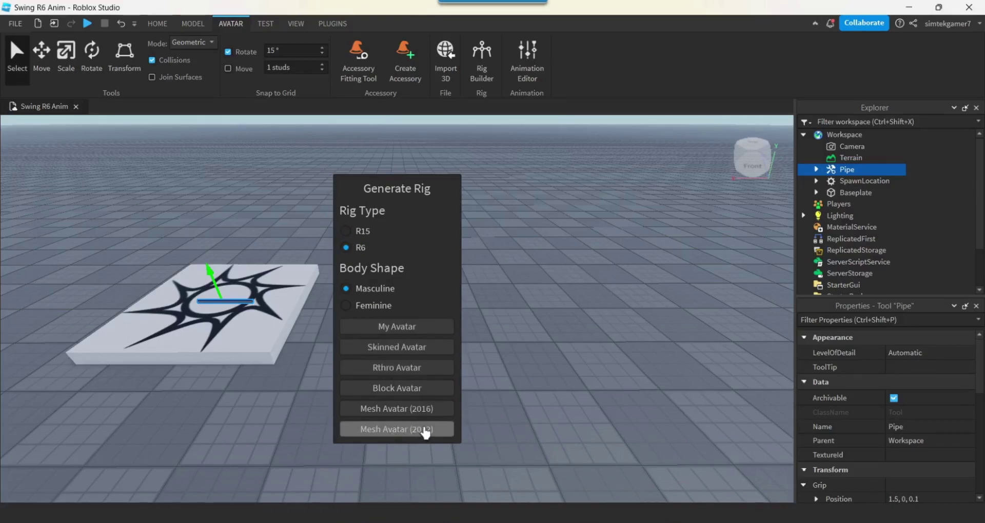
{"action": "left_click", "coordinate": [425, 430]}
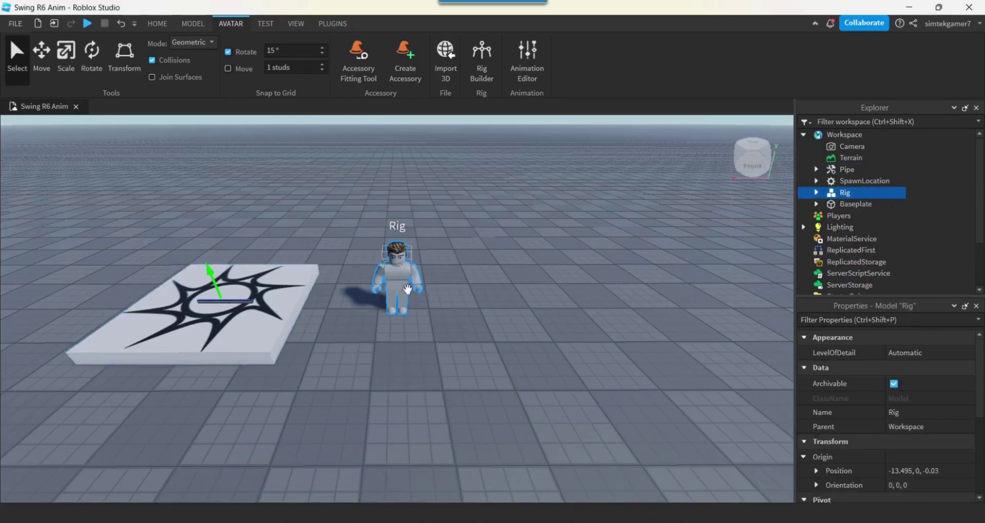
Parent the Pipe tool to the Rig in Explorer so the rig holds it.
{"action": "left_click", "coordinate": [849, 170]}
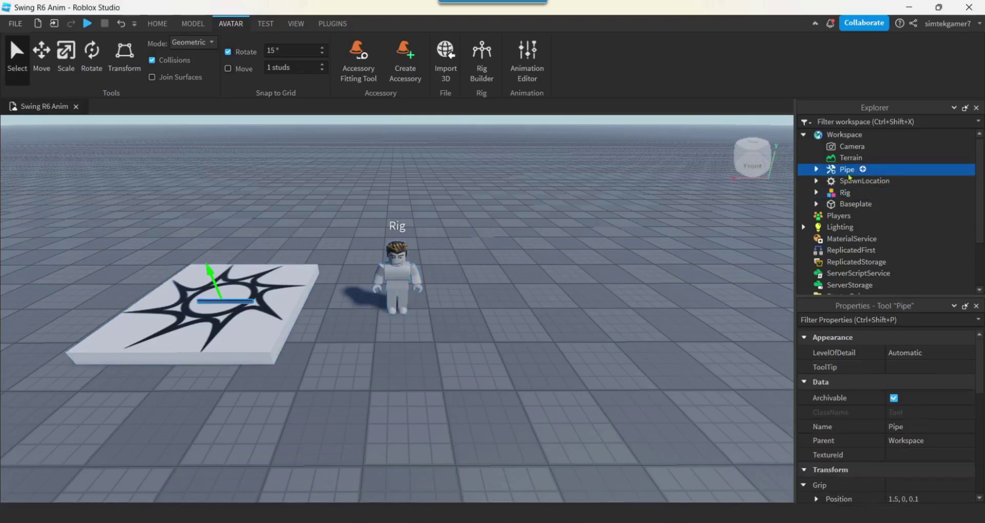
{"action": "left_click_drag", "start_coordinate": [846, 169], "coordinate": [845, 193]}
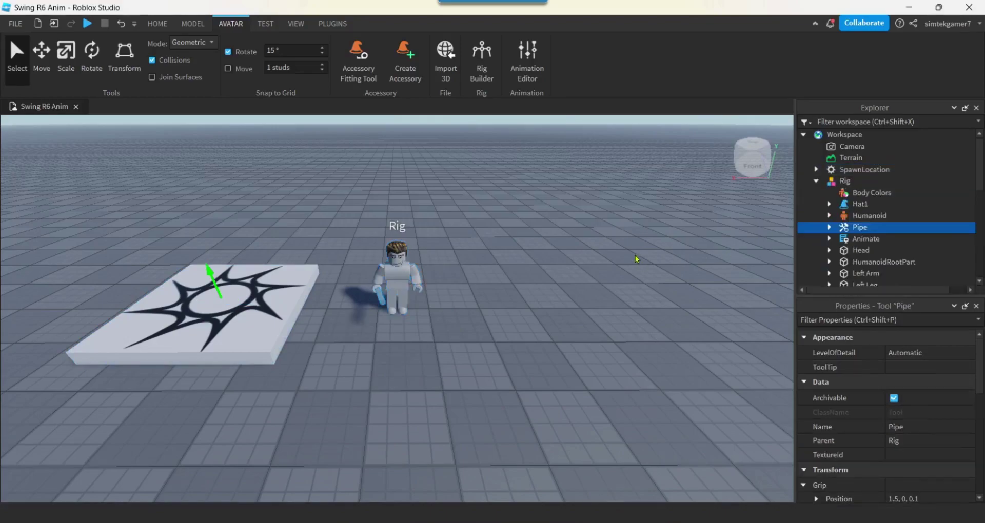
{"action": "right_click_drag", "start_coordinate": [636, 259], "coordinate": [636, 259]}
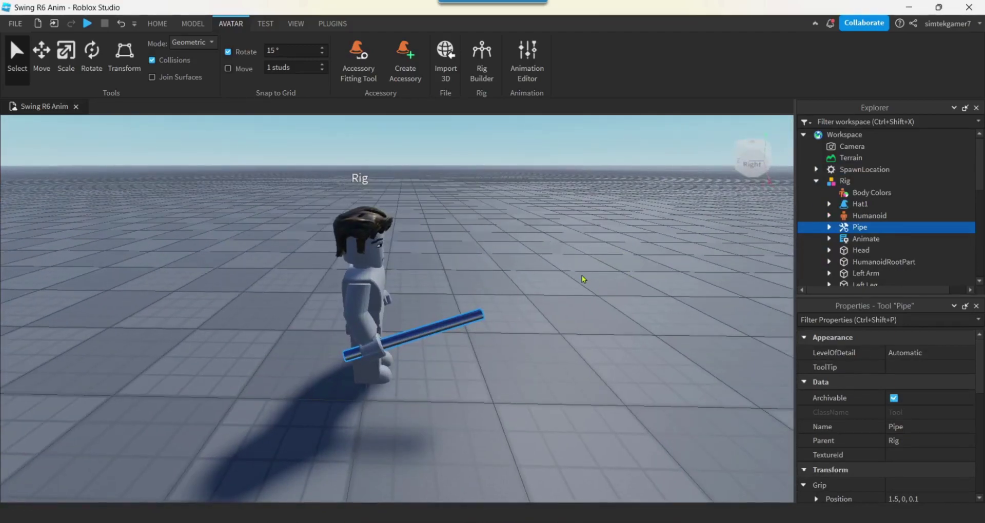
Start a new animation on the Rig, rename the default name to SwingR6Anim, and create it.
{"action": "left_click", "coordinate": [526, 59]}
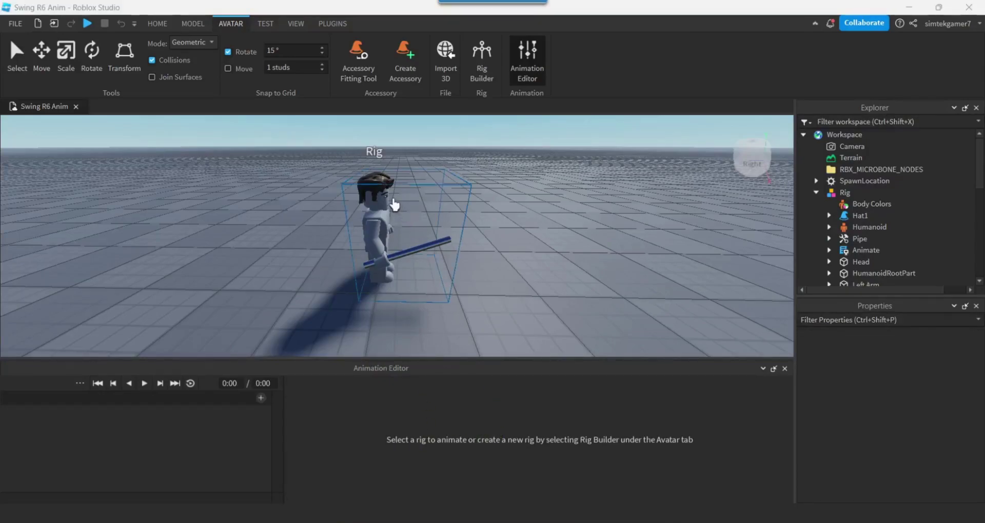
{"action": "left_click", "coordinate": [394, 204]}
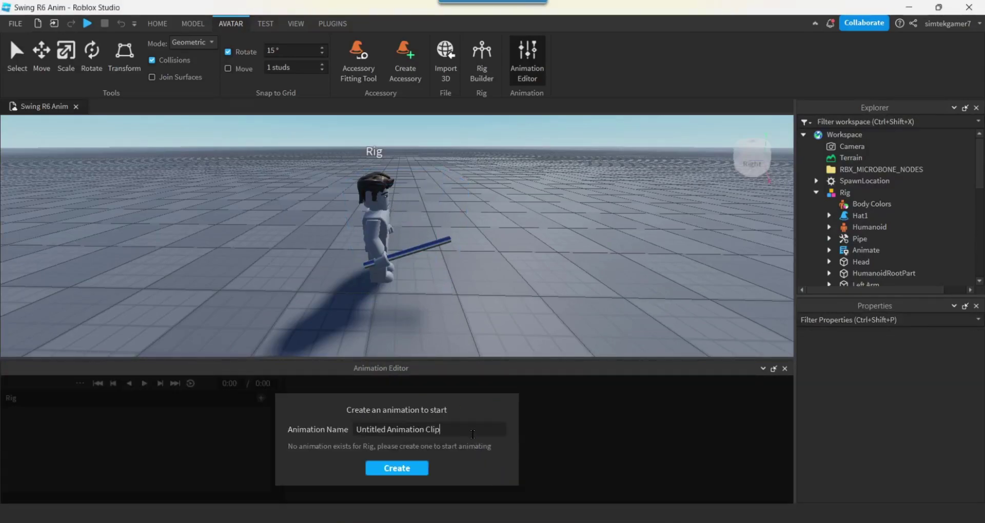
{"action": "left_click_drag", "start_coordinate": [452, 429], "coordinate": [356, 428]}
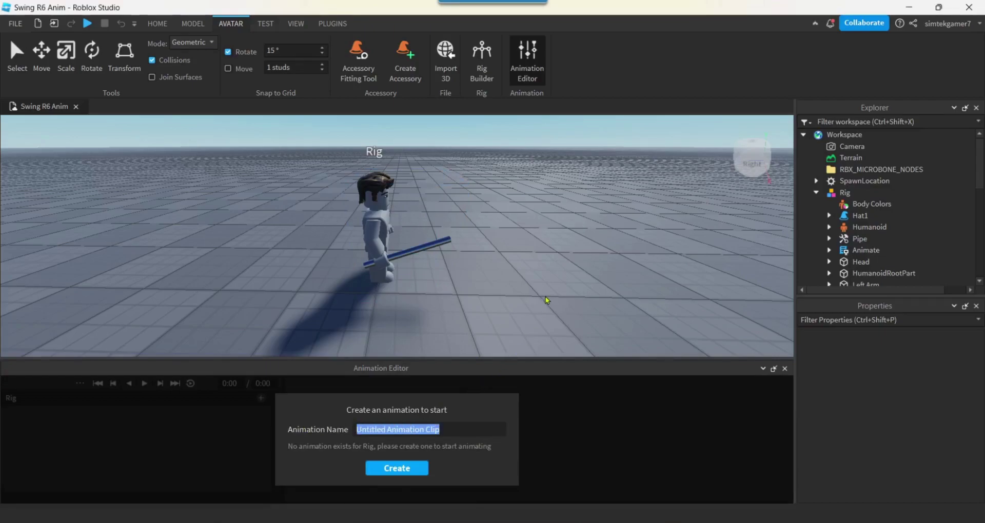
{"action": "type", "text": "W"}
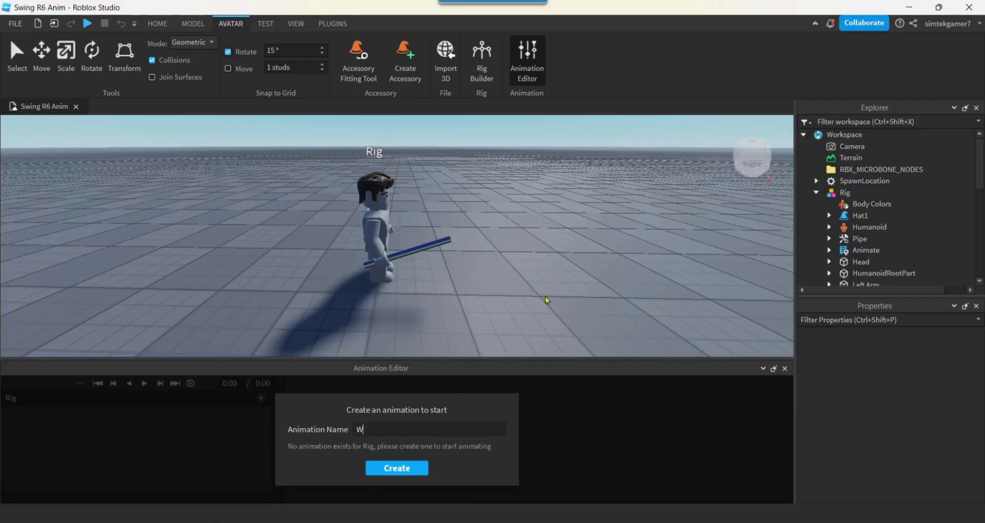
{"action": "key", "text": "BackSpace"}
{"action": "type", "text": "SwingR67"}
{"action": "key", "text": "BackSpace"}
{"action": "type", "text": "Anim"}
{"action": "left_click", "coordinate": [408, 469]}
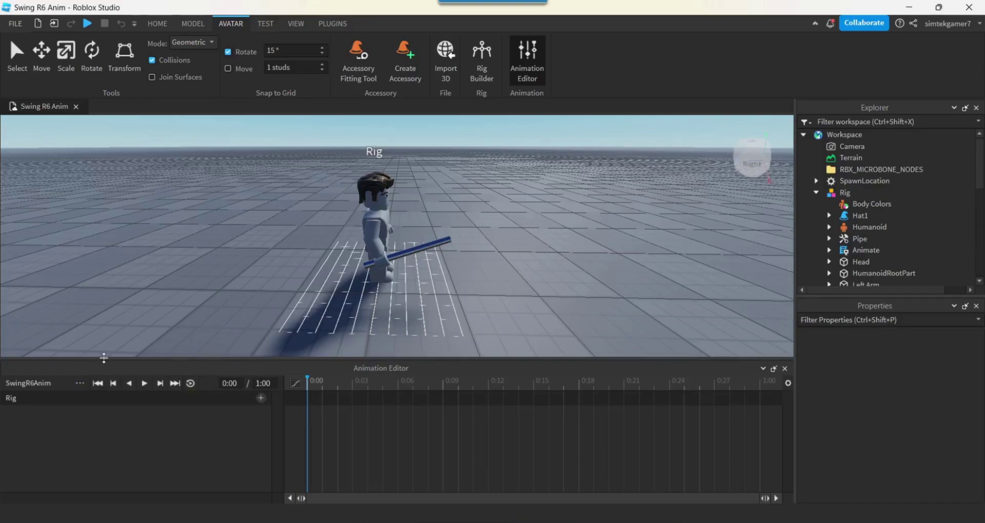
Enlarge the Animation Editor and set SwingR6Anim's animation priority to Action.
{"action": "left_click_drag", "start_coordinate": [104, 358], "coordinate": [104, 338]}
{"action": "left_click", "coordinate": [81, 364]}
{"action": "mouse_move", "coordinate": [116, 474]}
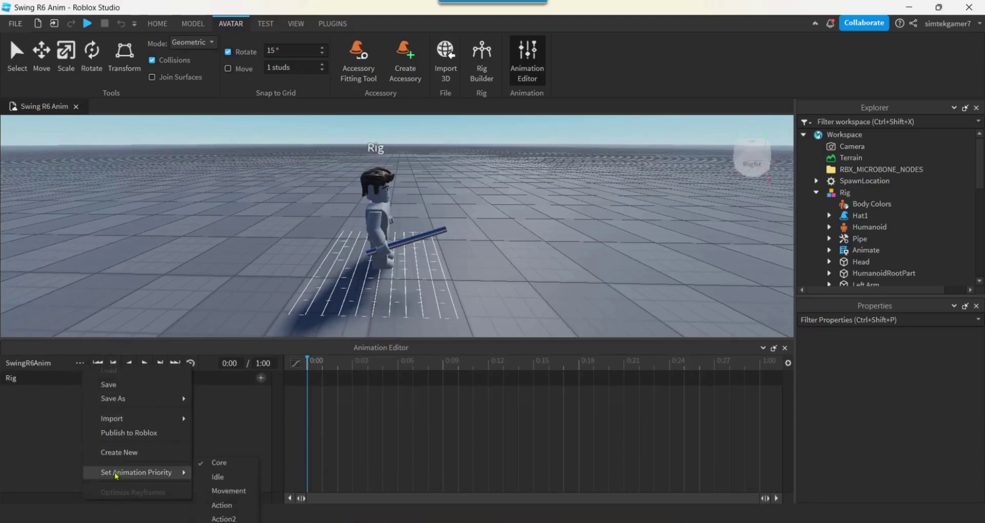
{"action": "left_click", "coordinate": [229, 507]}
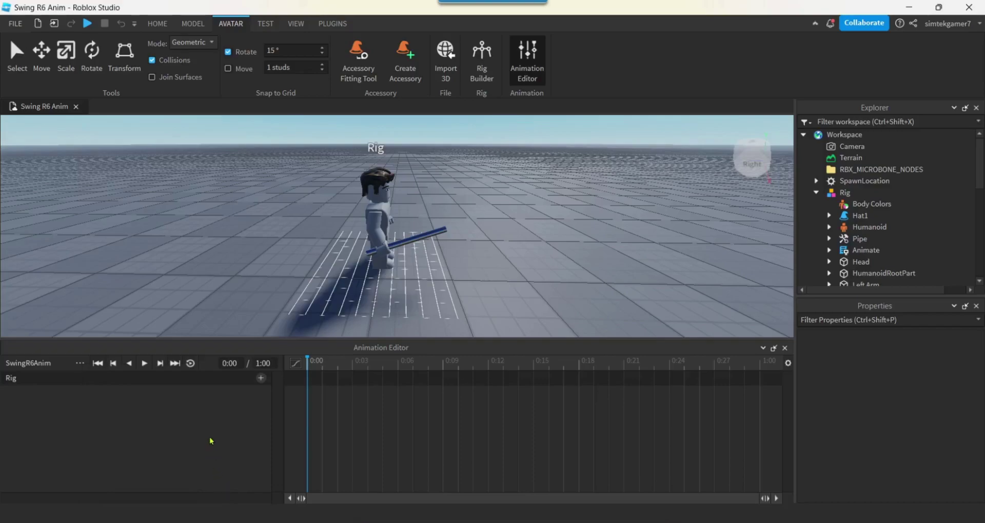
Save SwingR6Anim and verify it appears under Rig > AnimSaves in Explorer.
{"action": "left_click", "coordinate": [79, 364]}
{"action": "left_click", "coordinate": [103, 383]}
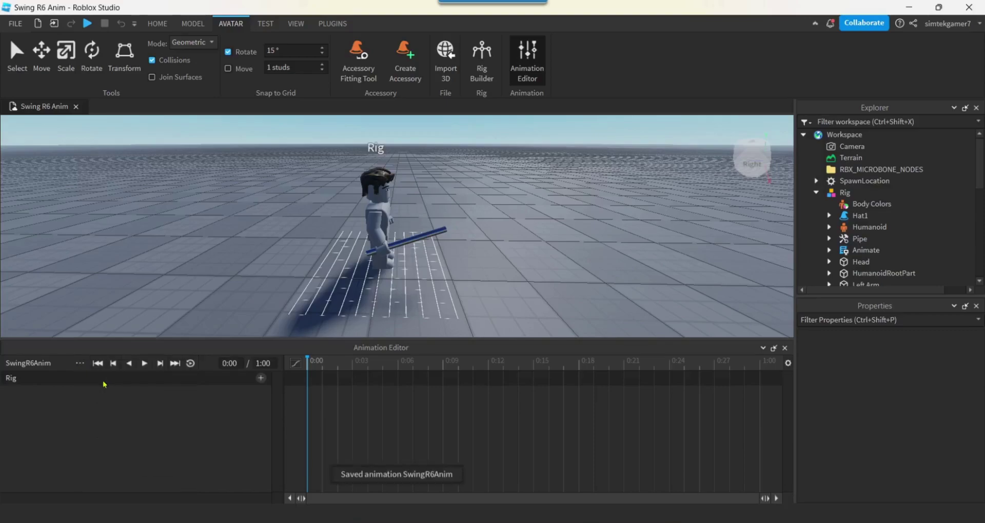
{"action": "left_click", "coordinate": [952, 193]}
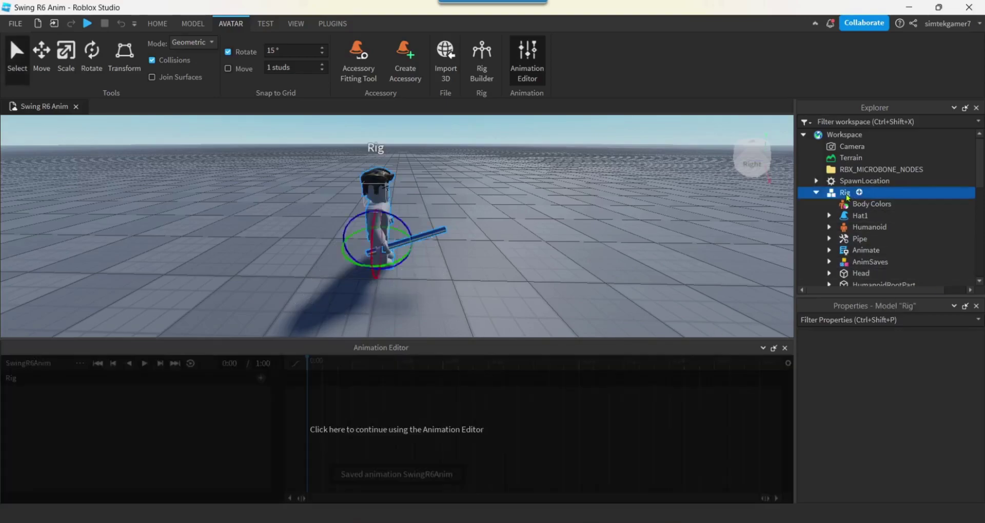
{"action": "scroll", "coordinate": [955, 216], "scroll_direction": "down", "scroll_amount": 3}
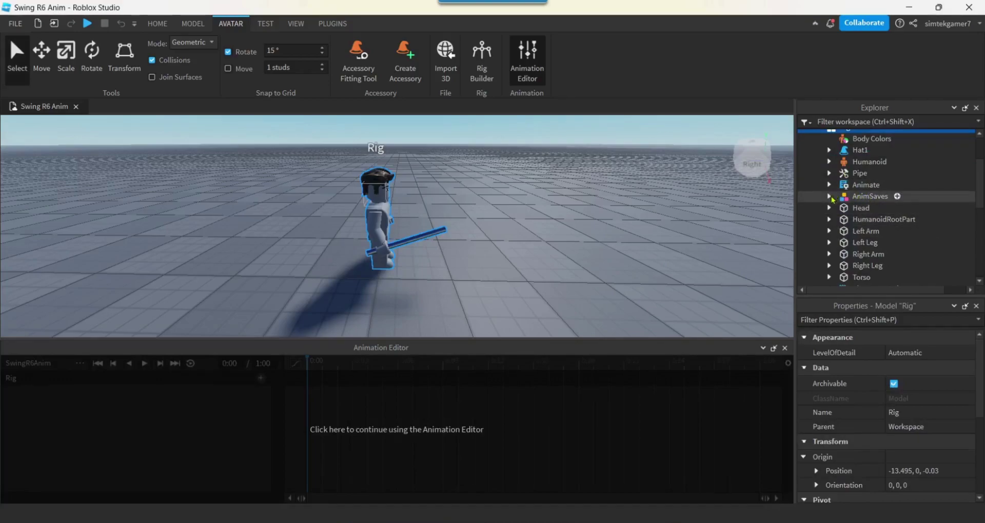
{"action": "double_click", "coordinate": [856, 196]}
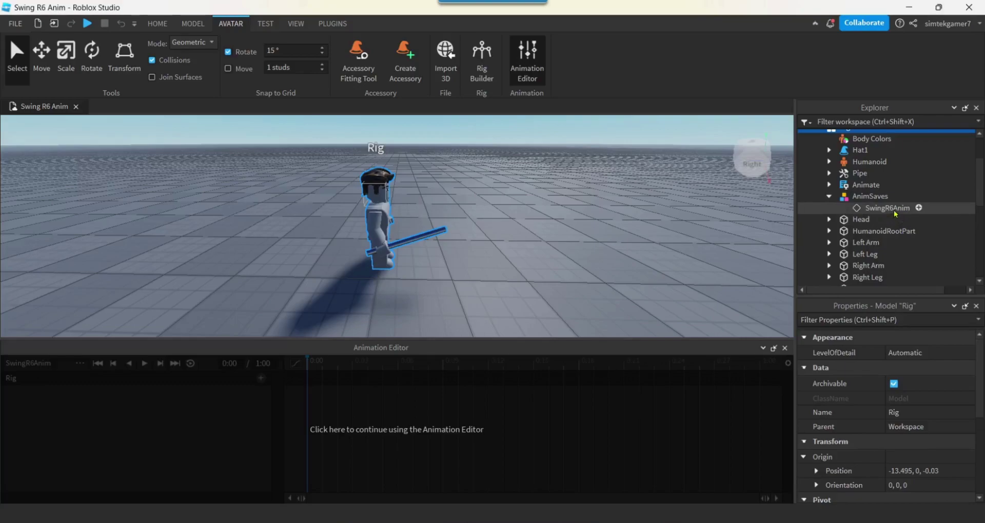
{"action": "scroll", "coordinate": [894, 211], "scroll_direction": "up", "scroll_amount": 1}
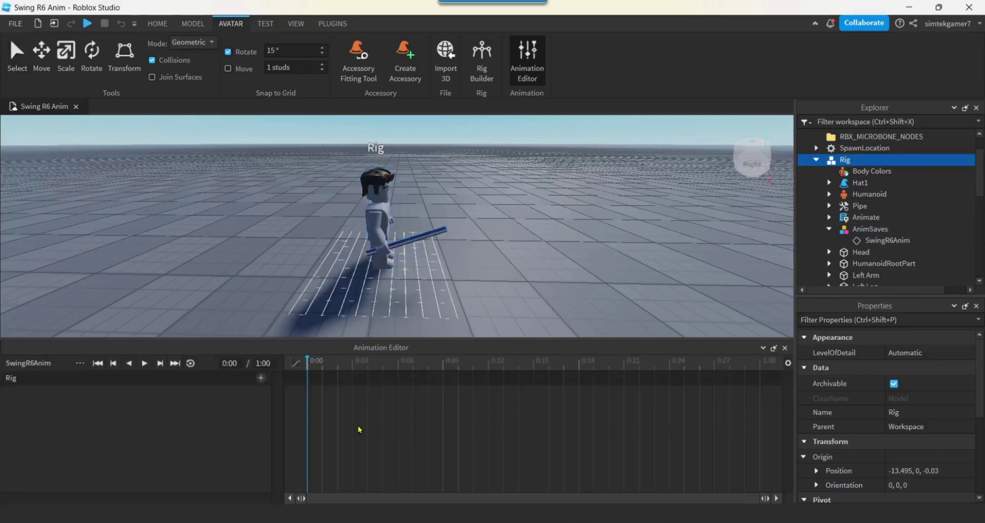
{"action": "left_click", "coordinate": [355, 429]}
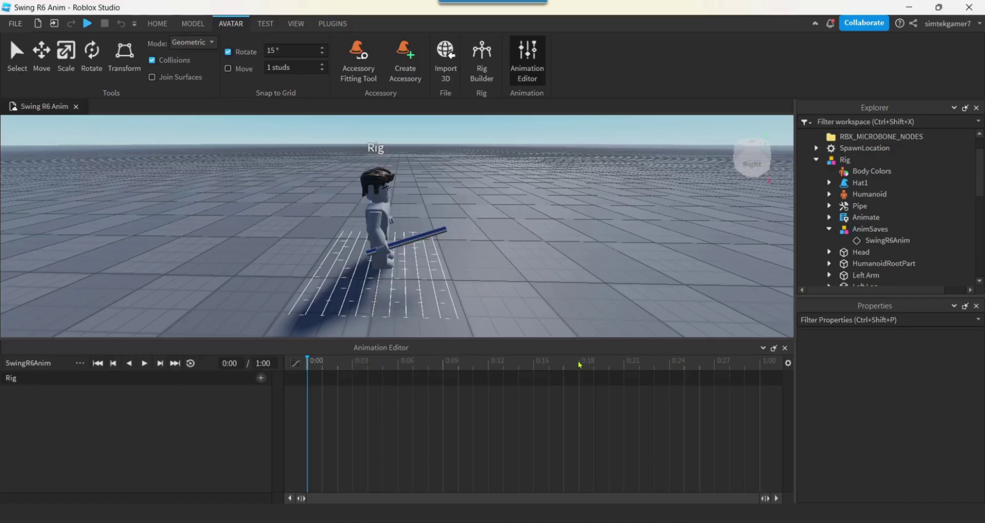
{"action": "left_click", "coordinate": [789, 363]}
{"action": "mouse_move", "coordinate": [837, 372]}
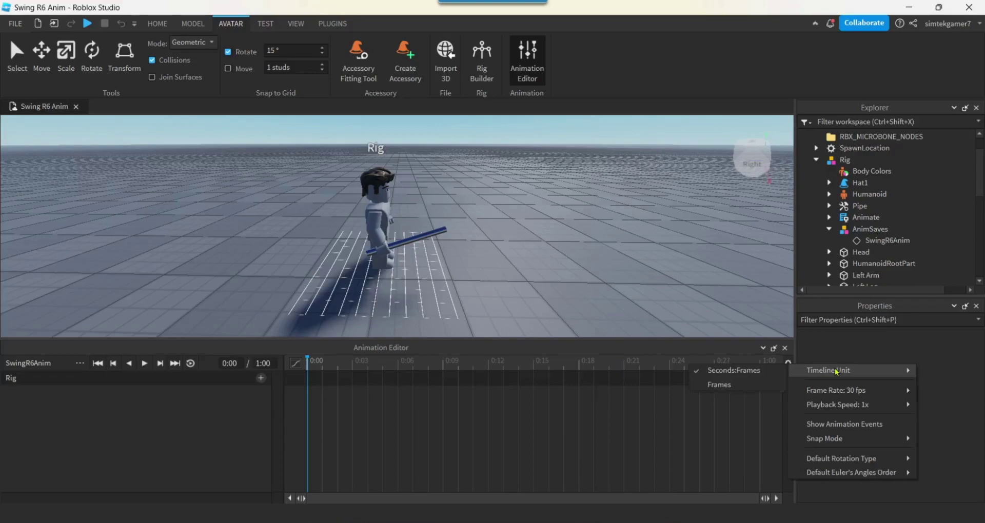
{"action": "left_click", "coordinate": [718, 385]}
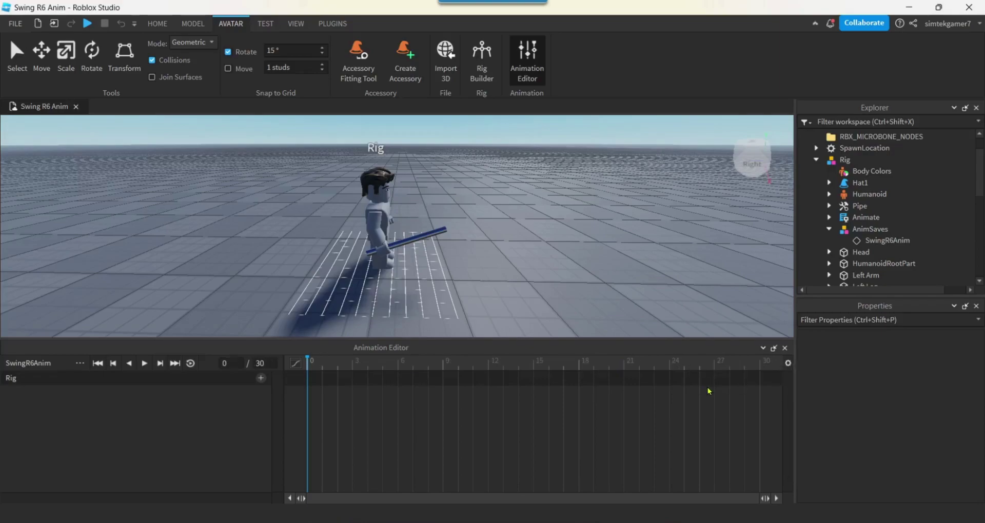
{"action": "left_click", "coordinate": [788, 363]}
{"action": "mouse_move", "coordinate": [822, 369]}
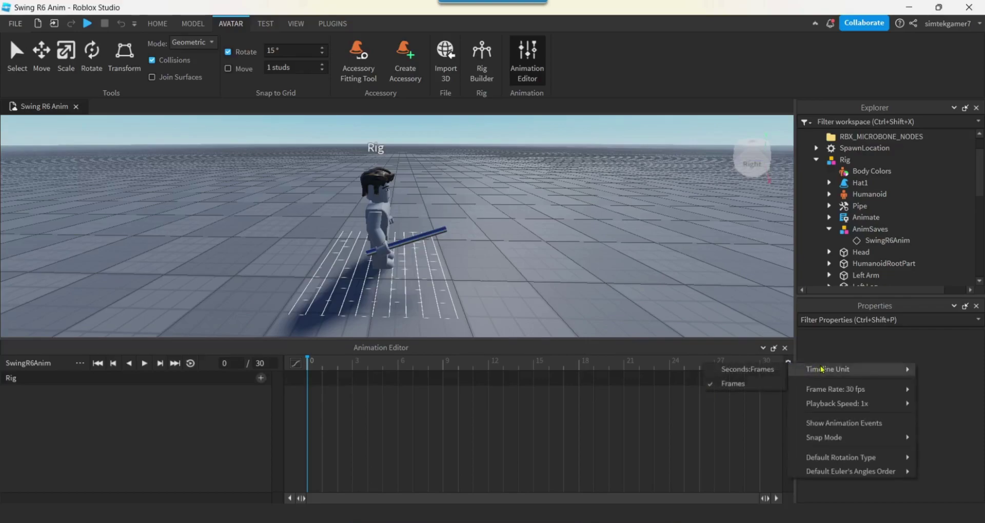
{"action": "left_click", "coordinate": [720, 371]}
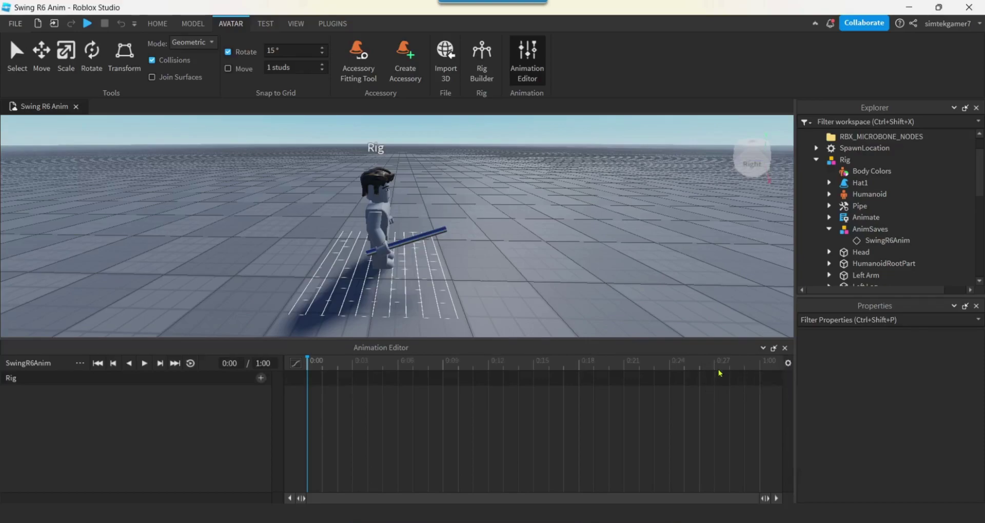
{"action": "left_click", "coordinate": [788, 363]}
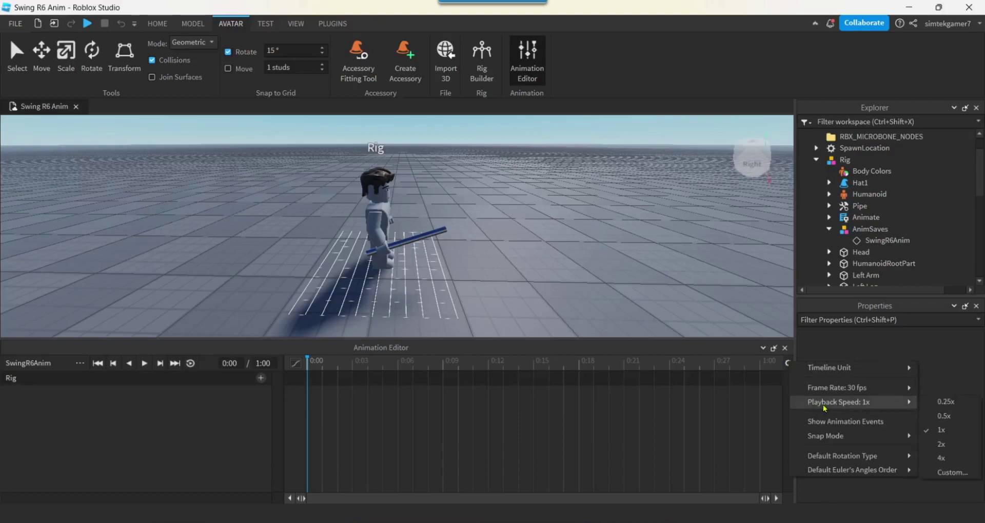
{"action": "mouse_move", "coordinate": [822, 392]}
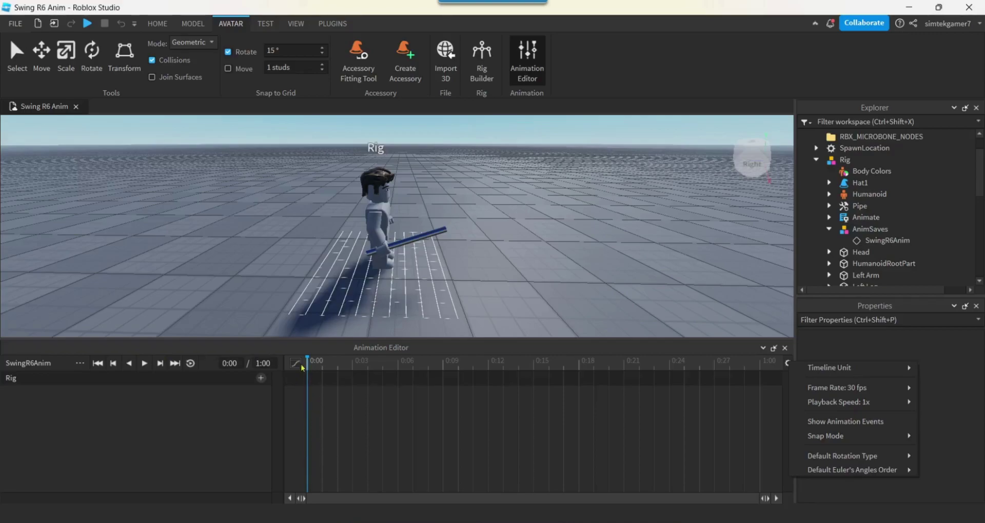
Pose the Right Arm with the pipe raised overhead at 0:00 and swung down at 0:05.
{"action": "left_click", "coordinate": [380, 218]}
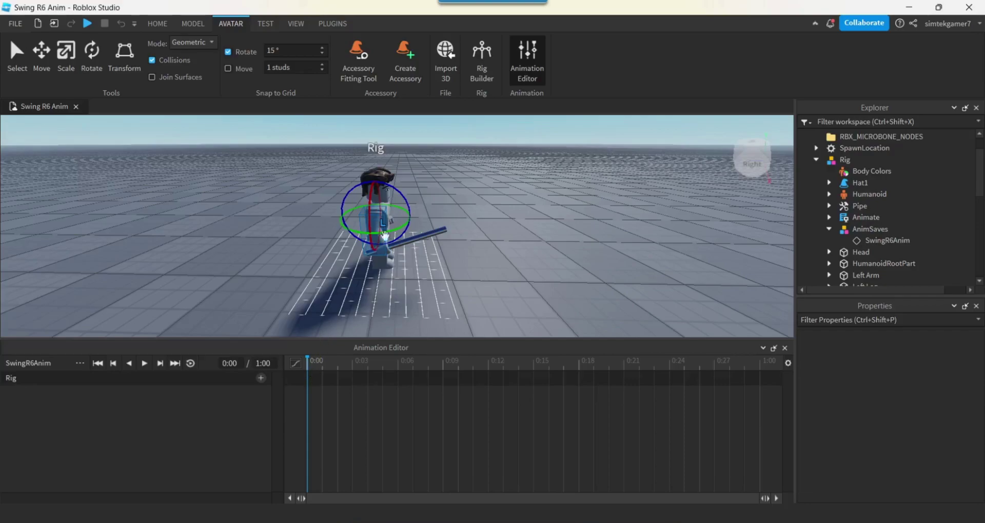
{"action": "left_click_drag", "start_coordinate": [406, 194], "coordinate": [239, 239]}
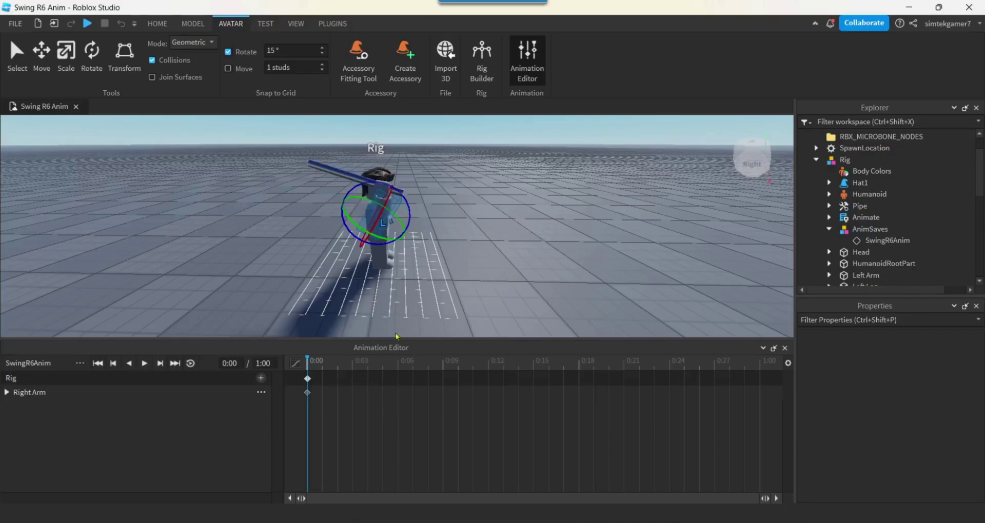
{"action": "left_click", "coordinate": [382, 370]}
{"action": "left_click_drag", "start_coordinate": [414, 209], "coordinate": [275, 319]}
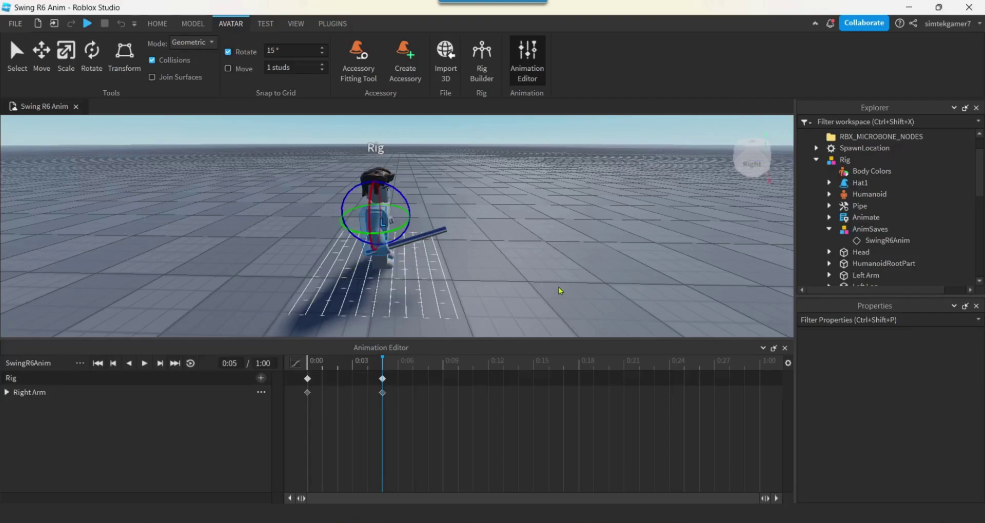
Fine-tune the arm's rotation from a front view and preview the swing twice.
{"action": "right_click_drag", "start_coordinate": [562, 290], "coordinate": [555, 290]}
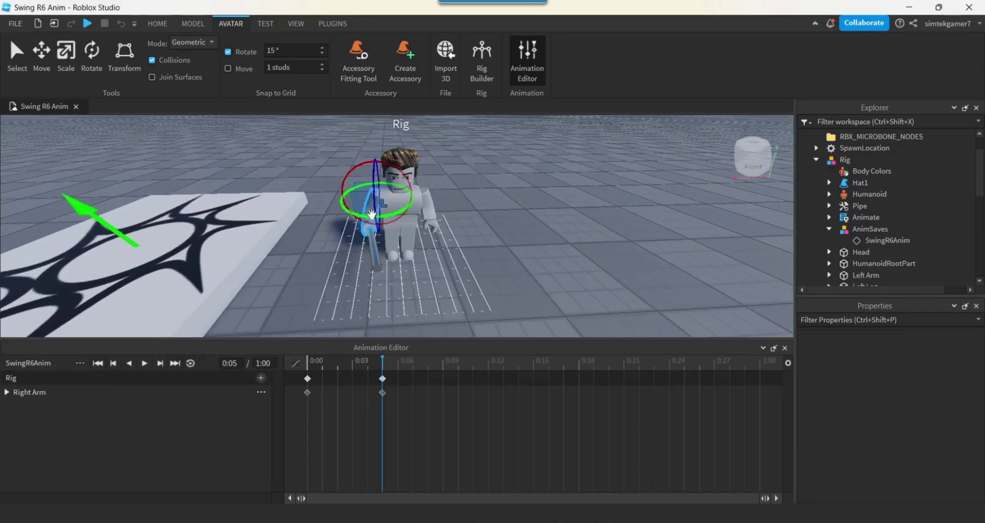
{"action": "left_click_drag", "start_coordinate": [383, 216], "coordinate": [392, 212]}
{"action": "left_click", "coordinate": [146, 364]}
{"action": "left_click", "coordinate": [145, 364]}
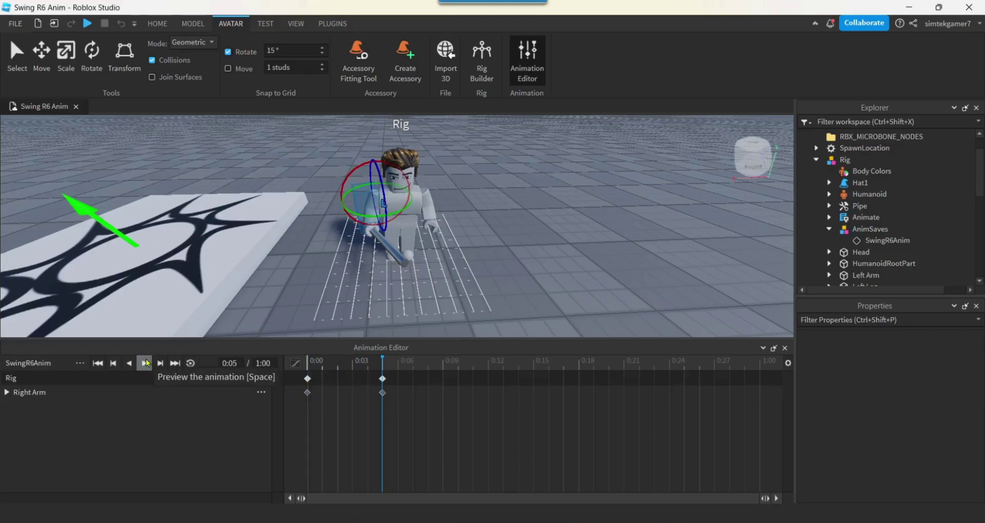
{"action": "left_click", "coordinate": [80, 364]}
{"action": "left_click", "coordinate": [103, 381]}
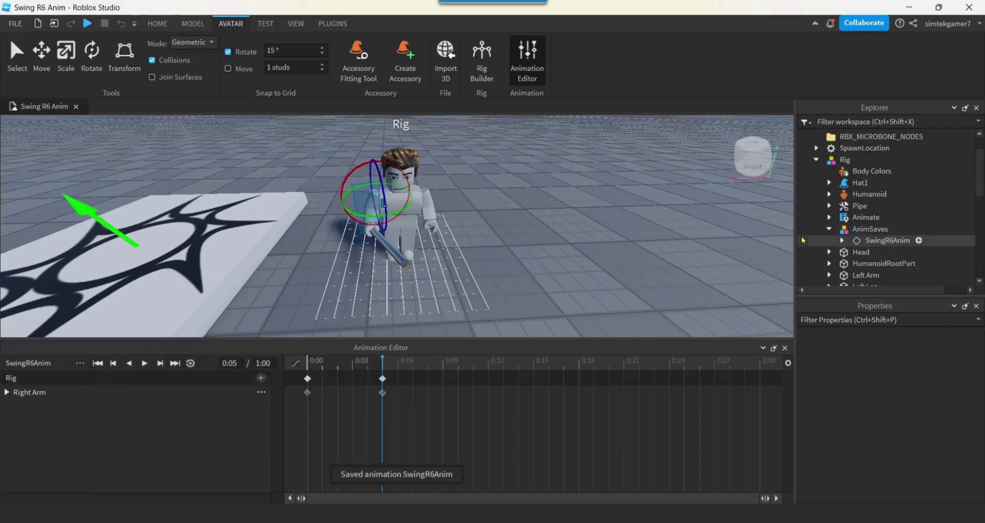
{"action": "left_click", "coordinate": [79, 364]}
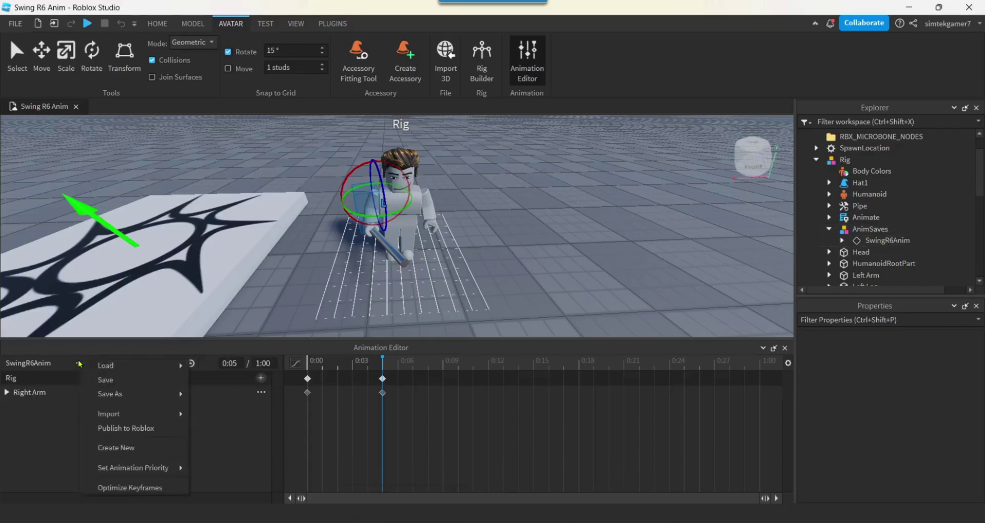
{"action": "left_click", "coordinate": [137, 430]}
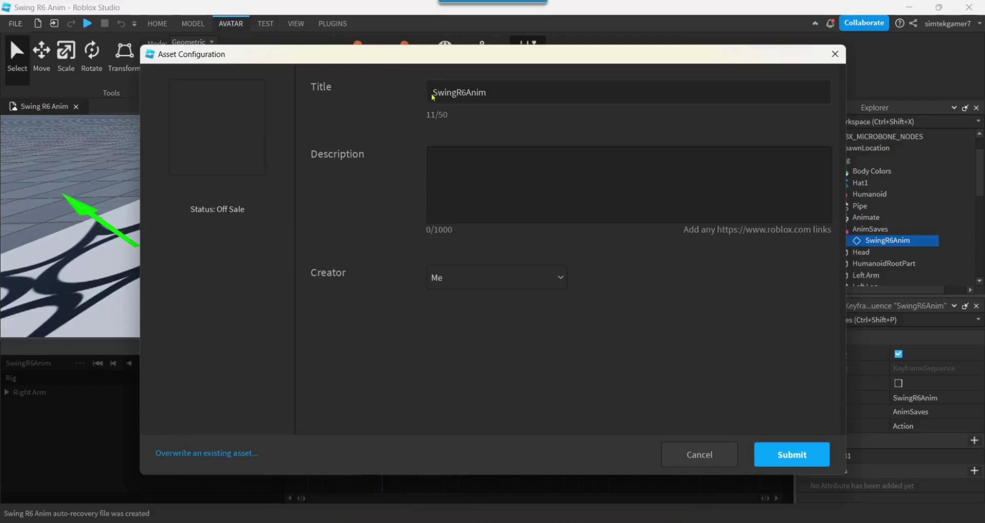
{"action": "left_click_drag", "start_coordinate": [433, 93], "coordinate": [500, 89]}
{"action": "left_click", "coordinate": [802, 456]}
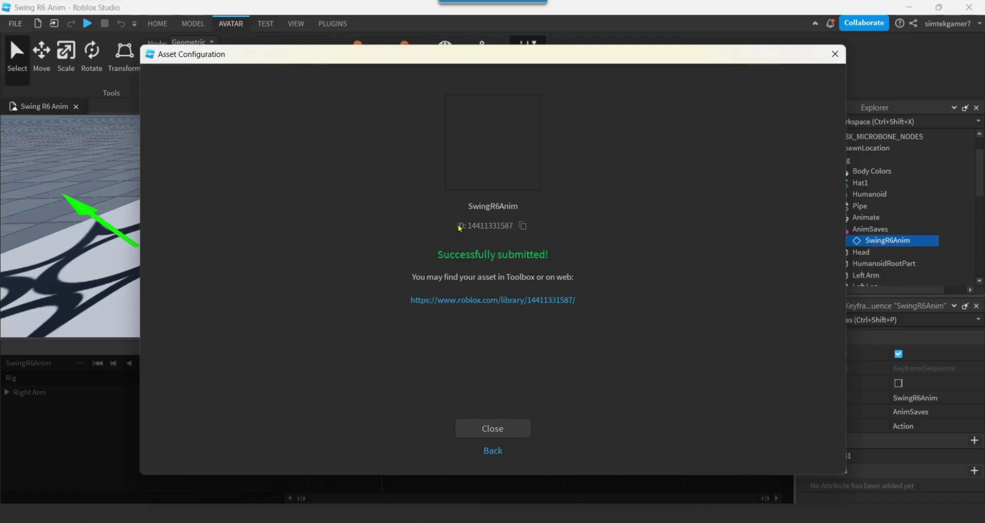
{"action": "left_click", "coordinate": [524, 226]}
Dismiss the publish confirmation and insert an Animation object inside the Pipe tool.
{"action": "left_click", "coordinate": [510, 426]}
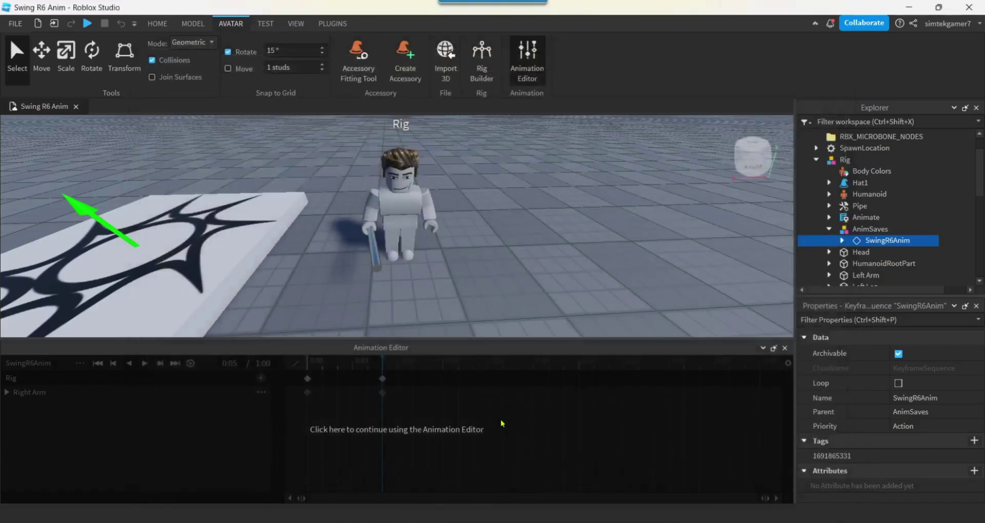
{"action": "left_click", "coordinate": [838, 207]}
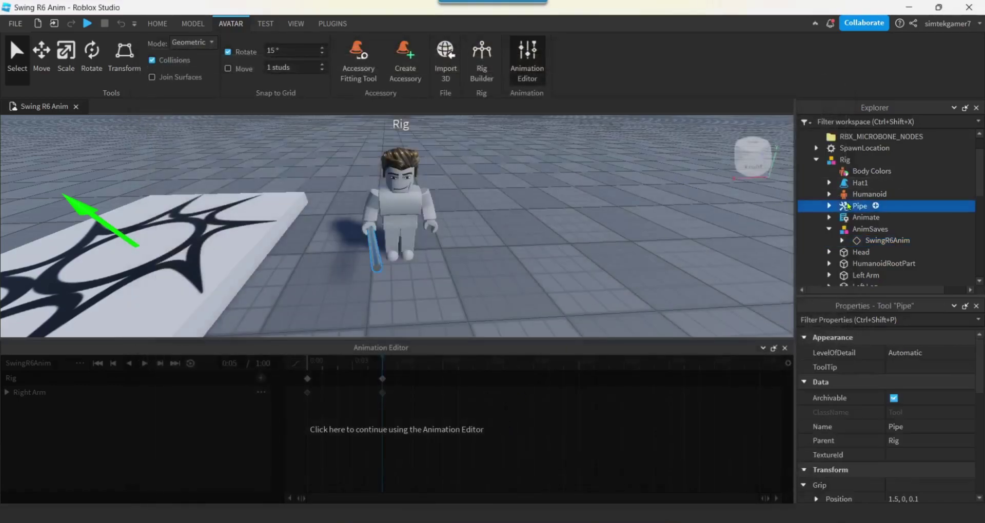
{"action": "left_click", "coordinate": [829, 206]}
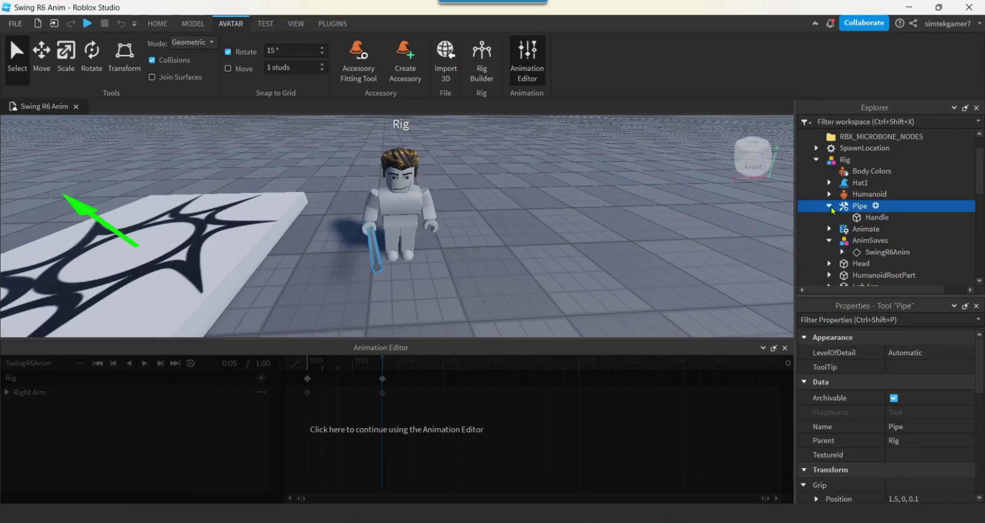
{"action": "left_click", "coordinate": [877, 206]}
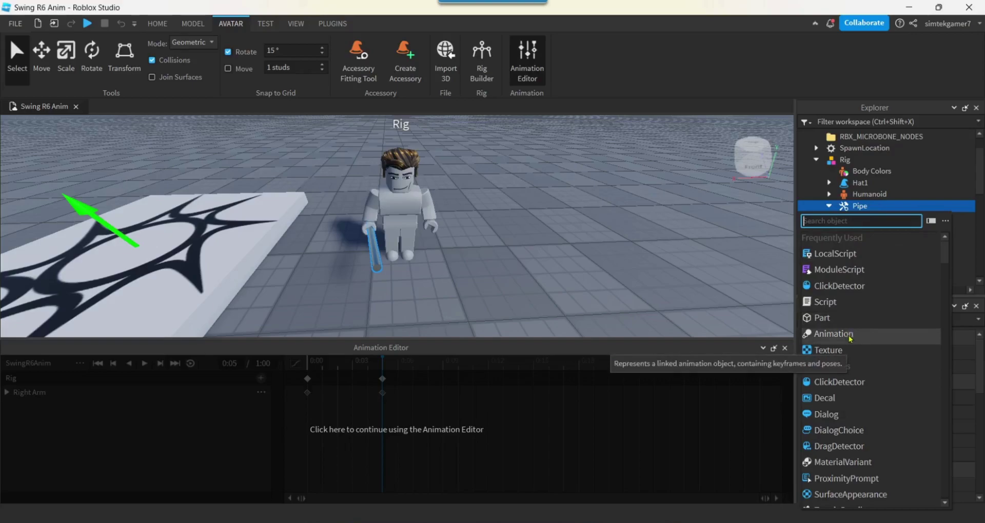
{"action": "type", "text": "ani"}
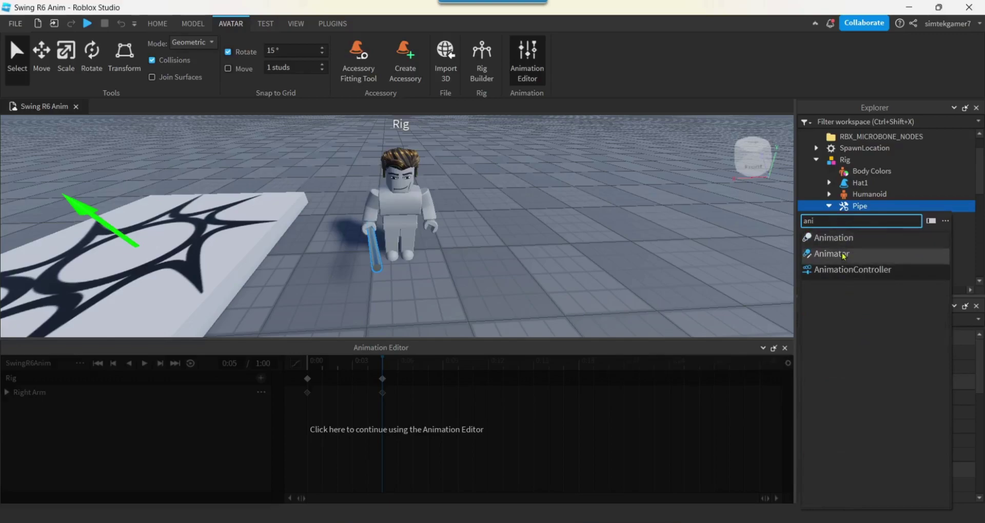
{"action": "left_click", "coordinate": [871, 239]}
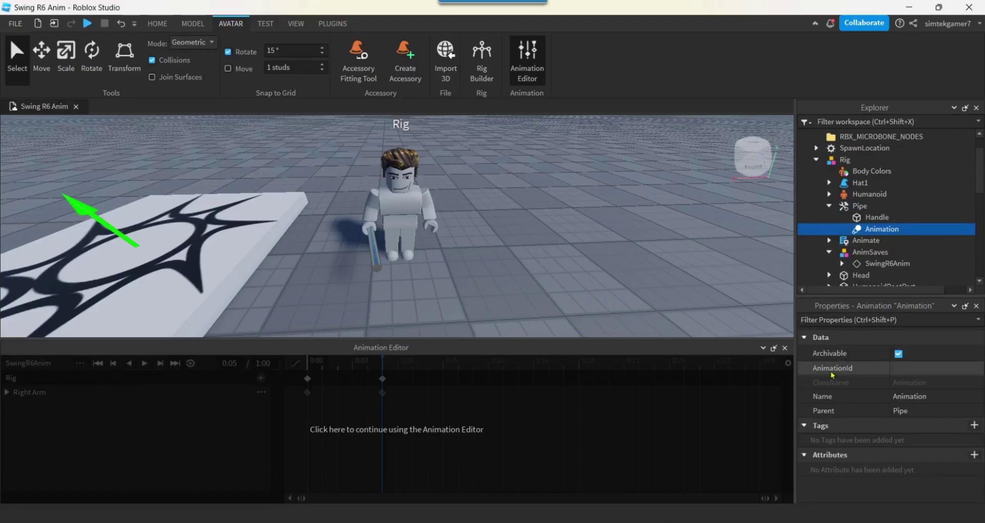
{"action": "left_click", "coordinate": [947, 364]}
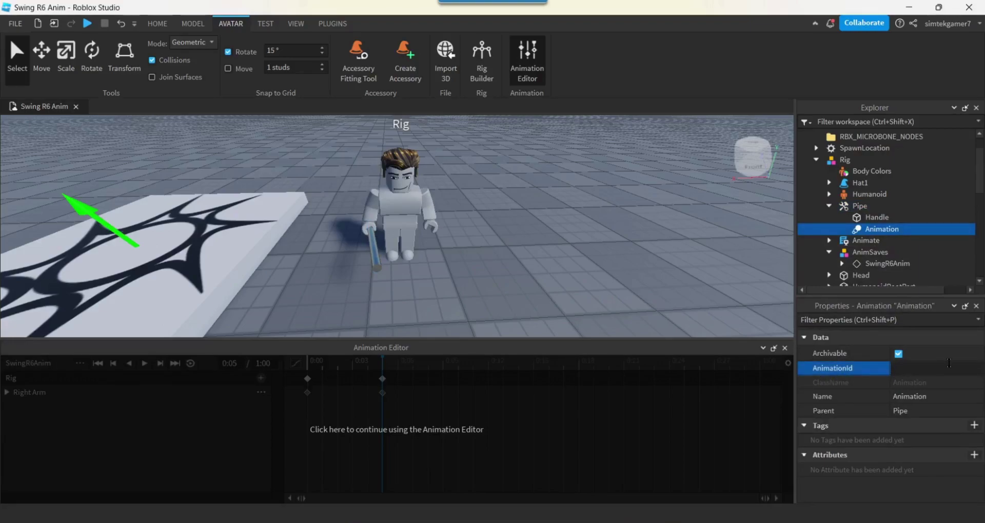
{"action": "key", "text": "ctrl+v"}
{"action": "key", "text": "Return"}
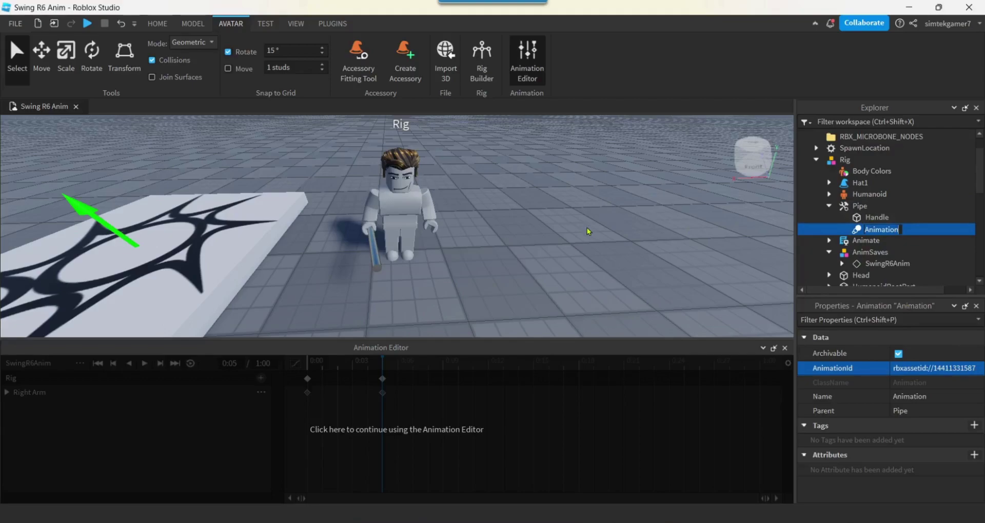
{"action": "type", "text": "SwingR6"}
{"action": "key", "text": "Return"}
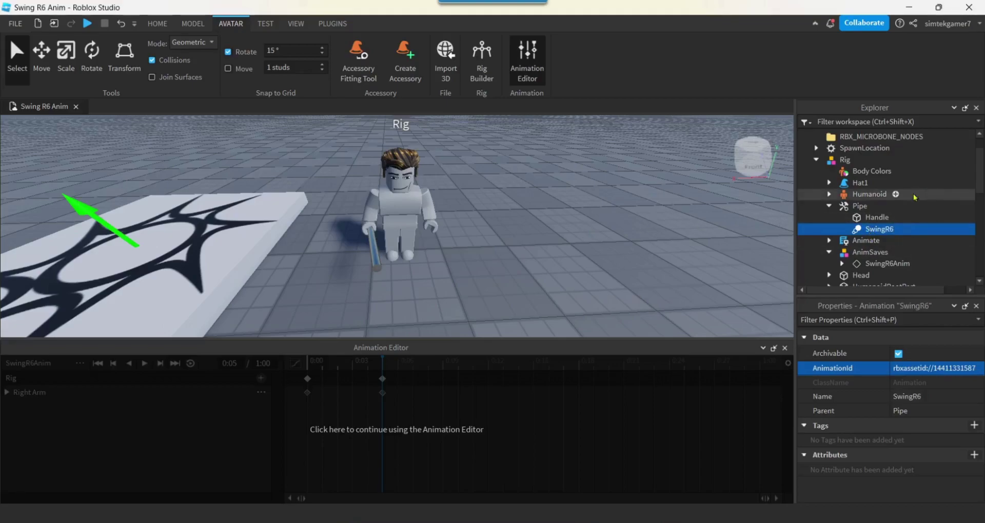
Close the Animation Editor and add a LocalScript named Swing under the Pipe tool.
{"action": "left_click", "coordinate": [786, 349]}
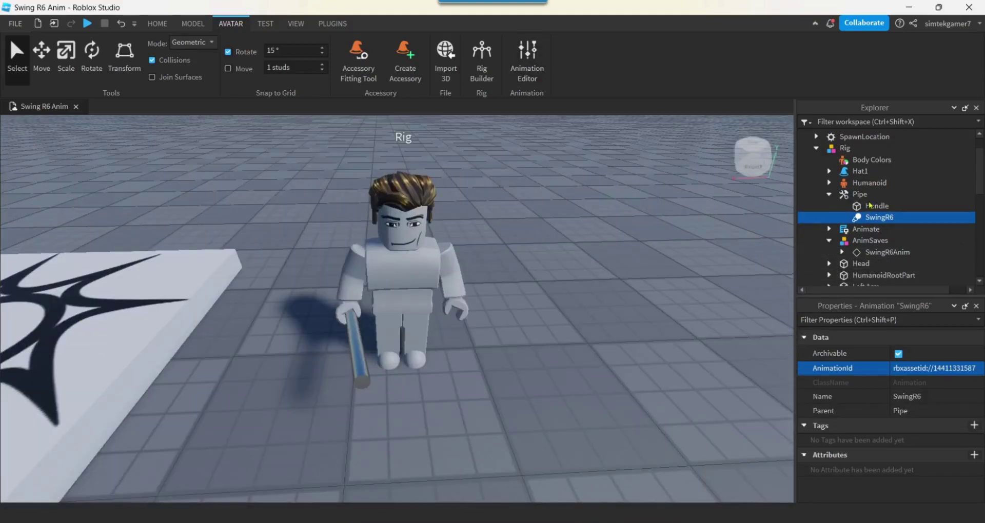
{"action": "left_click", "coordinate": [849, 195]}
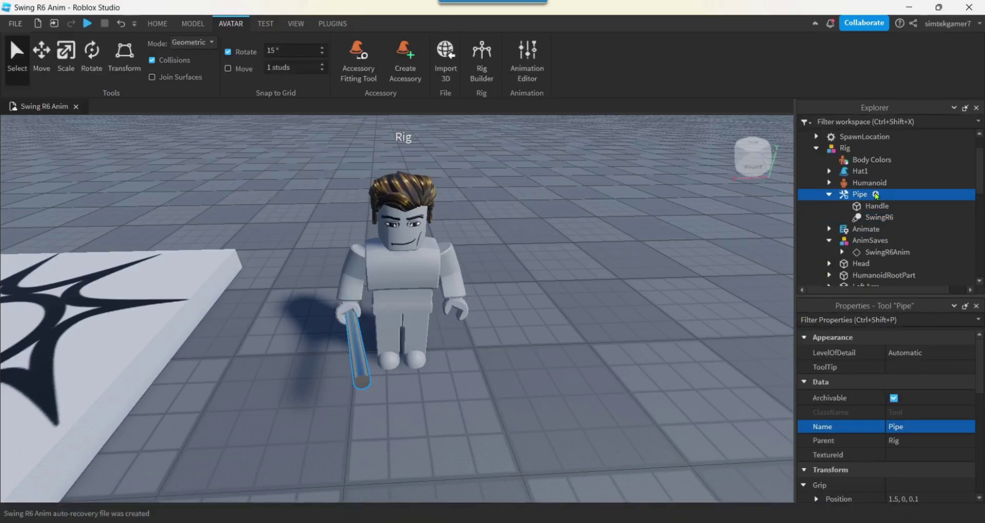
{"action": "left_click", "coordinate": [876, 195]}
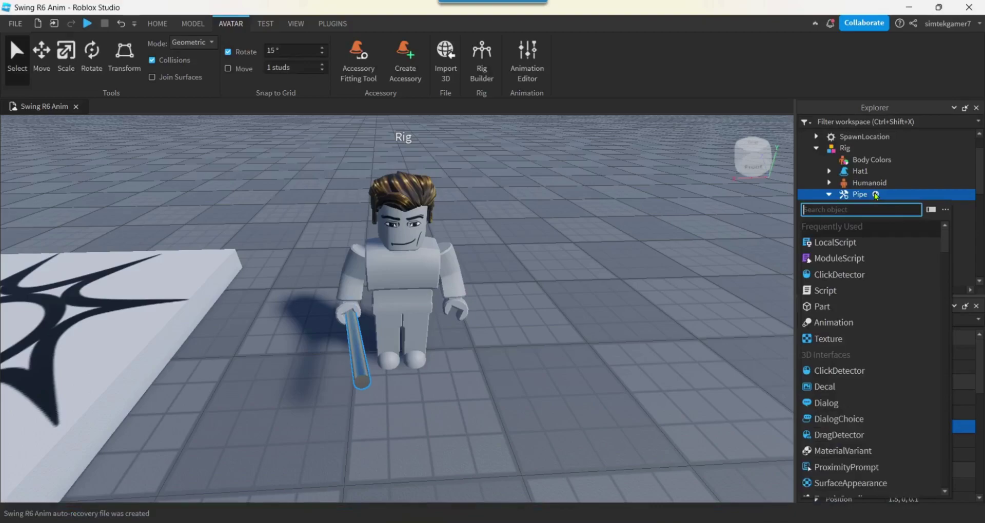
{"action": "left_click", "coordinate": [833, 243]}
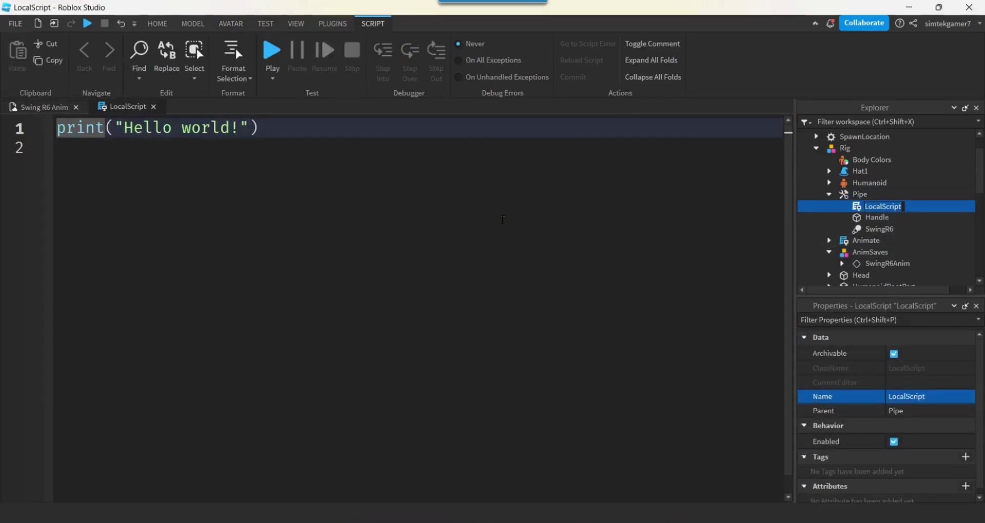
{"action": "type", "text": "Swing"}
{"action": "key", "text": "Return"}
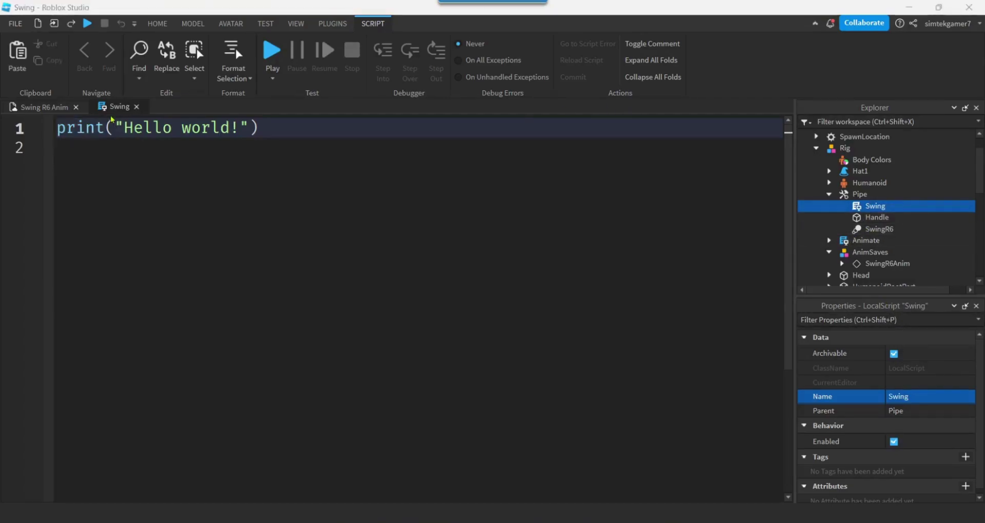
Replace the default code with declarations: local tool = script.Parent, local char = nil, local conn = nil.
{"action": "left_click_drag", "start_coordinate": [55, 128], "coordinate": [367, 170]}
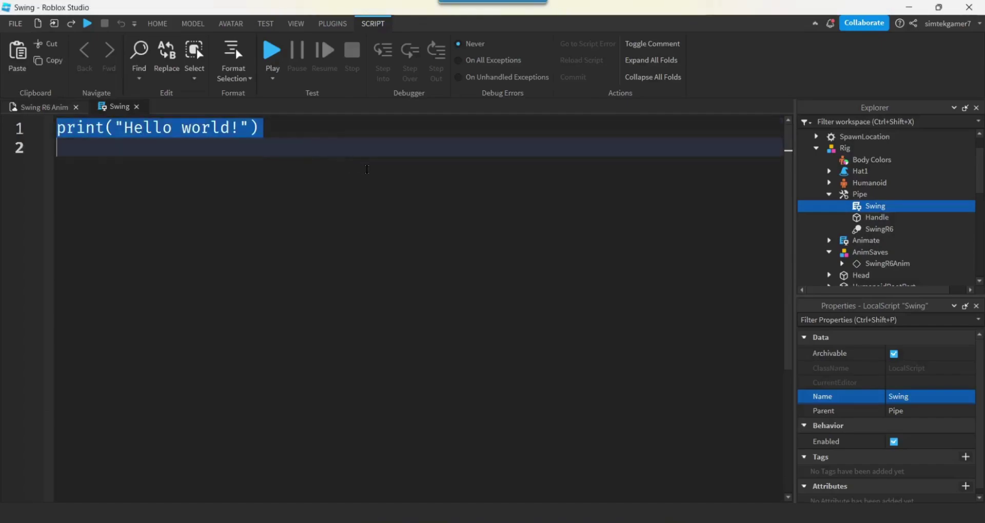
{"action": "key", "text": "BackSpace"}
{"action": "type", "text": "local "}
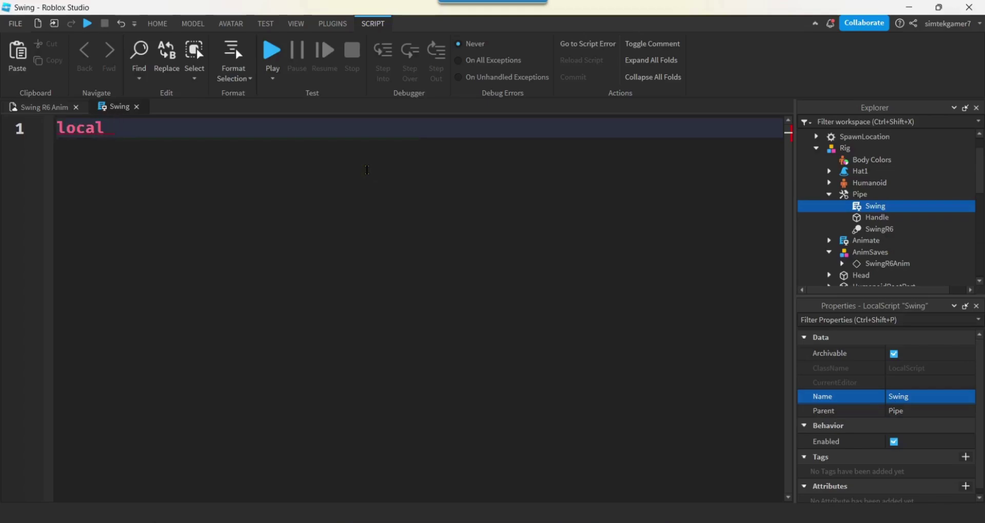
{"action": "type", "text": "tool = script."}
{"action": "key", "text": "Tab"}
{"action": "key", "text": "Return"}
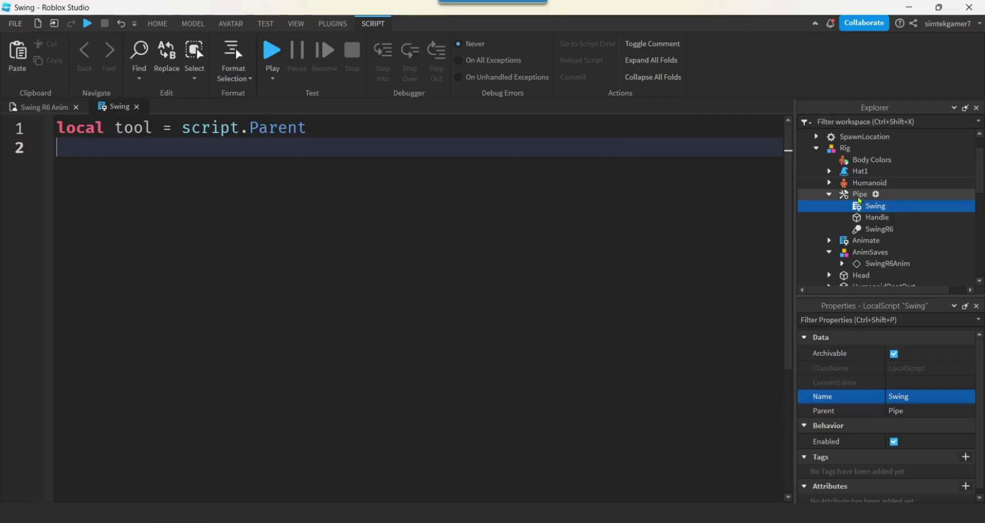
{"action": "type", "text": "local char = to"}
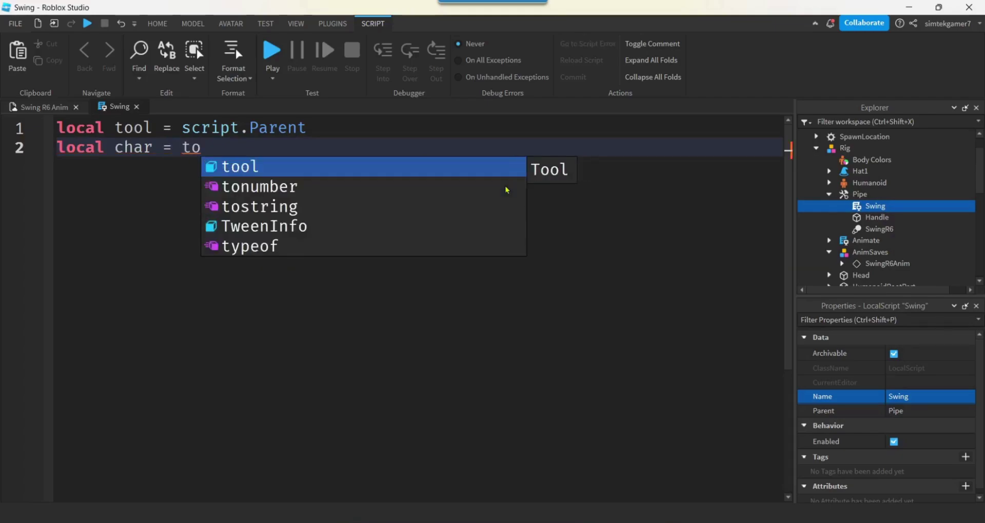
{"action": "key", "text": "Tab"}
{"action": "type", "text": "."}
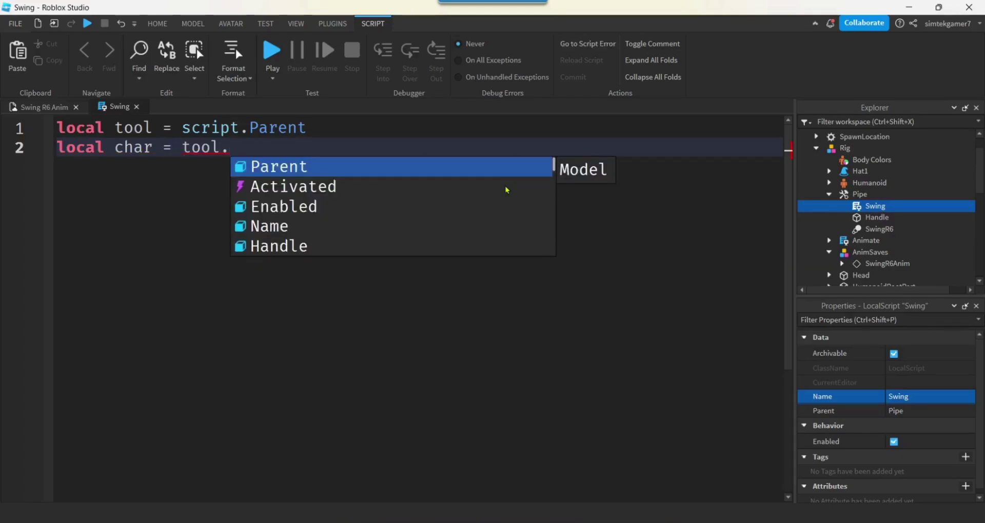
{"action": "key", "text": "Tab"}
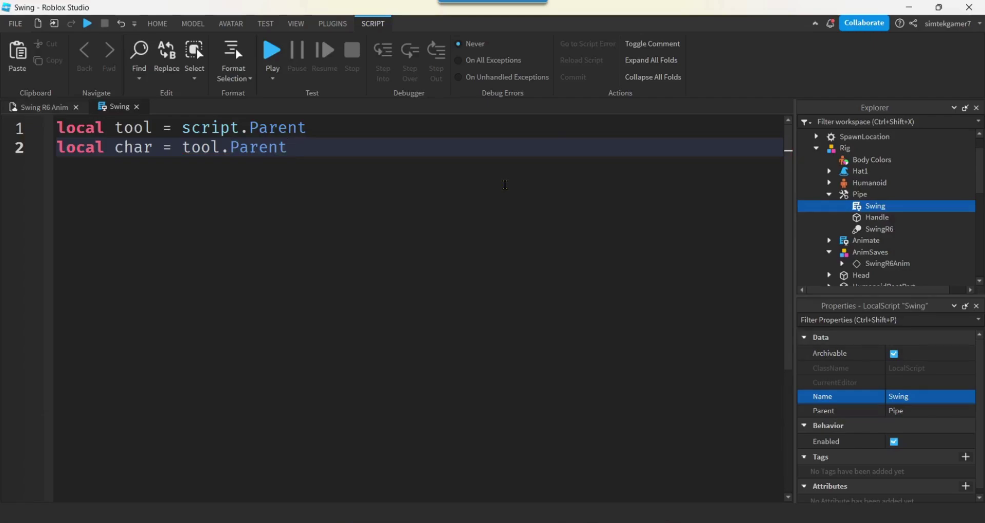
{"action": "key", "text": "BackSpace"}
{"action": "key", "text": "BackSpace"}
{"action": "key", "text": "BackSpace"}
{"action": "key", "text": "BackSpace"}
{"action": "key", "text": "BackSpace"}
{"action": "key", "text": "BackSpace"}
{"action": "key", "text": "BackSpace"}
{"action": "key", "text": "BackSpace"}
{"action": "key", "text": "BackSpace"}
{"action": "key", "text": "BackSpace"}
{"action": "key", "text": "BackSpace"}
{"action": "type", "text": "nil"}
{"action": "key", "text": "Return"}
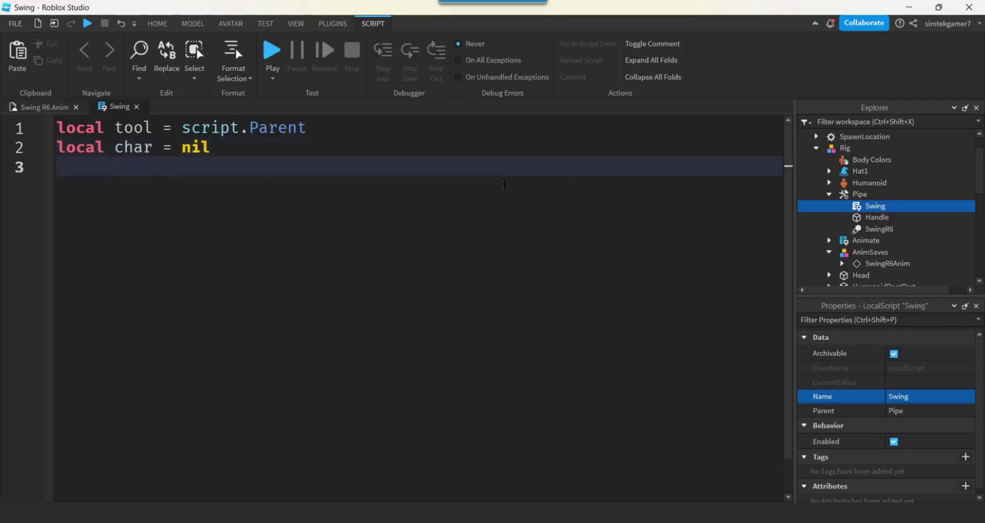
{"action": "type", "text": "local "}
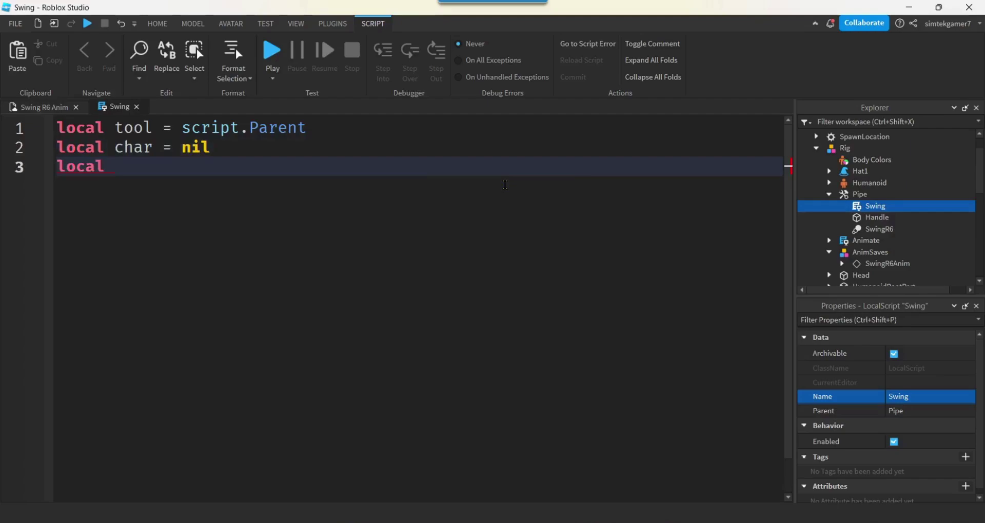
{"action": "type", "text": "conne"}
{"action": "key", "text": "BackSpace"}
{"action": "type", "text": "="}
{"action": "type", "text": "nil"}
{"action": "key", "text": "Return"}
{"action": "key", "text": "Return"}
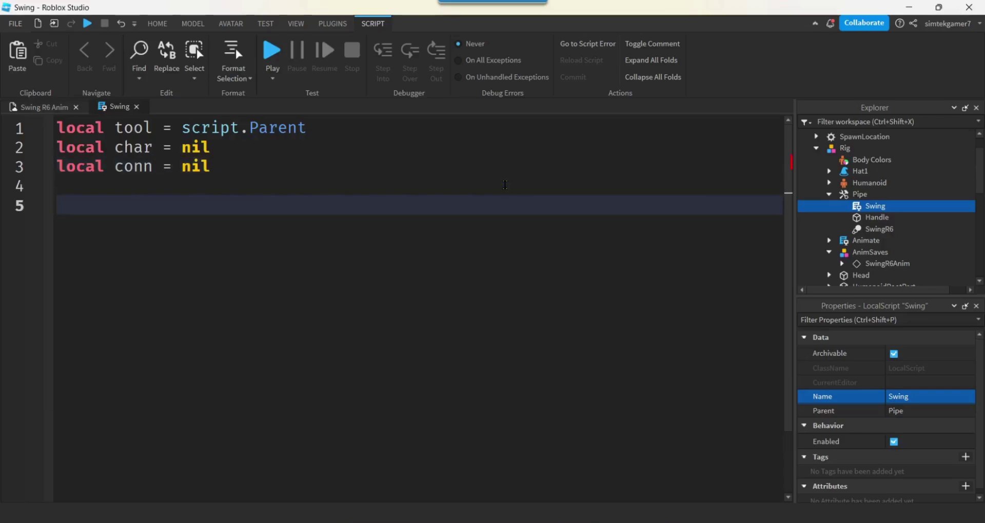
Add a tool.Equipped handler that sets char = tool.Parent and prints "char = ", char.Name.
{"action": "type", "text": "tool.E"}
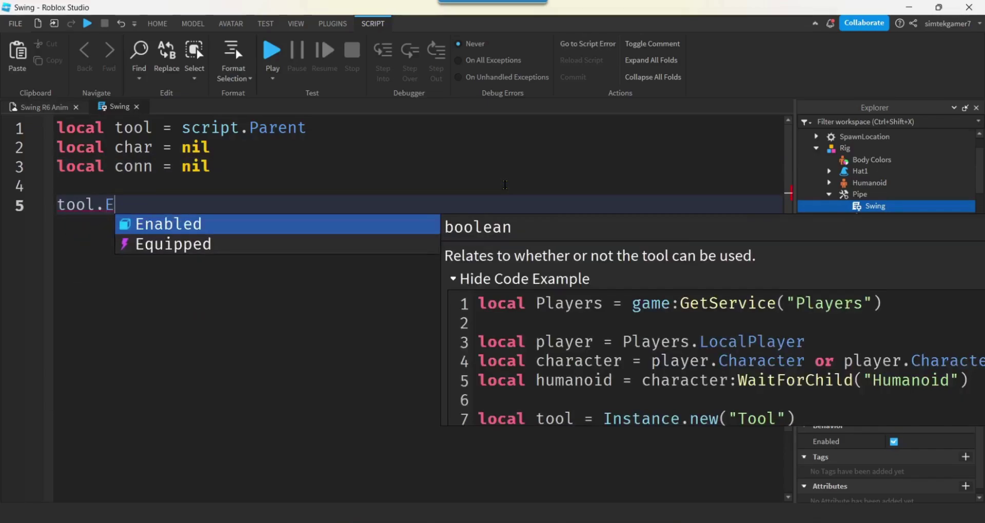
{"action": "key", "text": "Down"}
{"action": "key", "text": "Tab"}
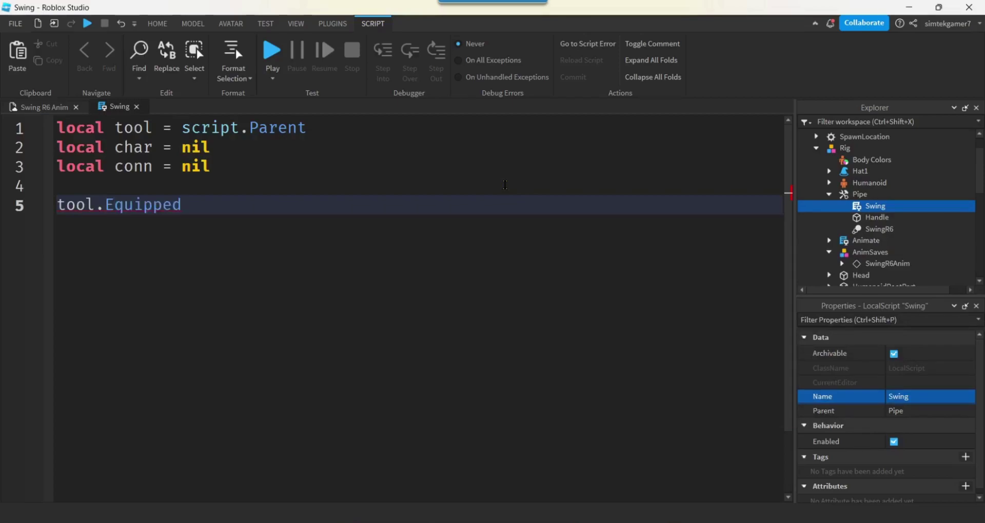
{"action": "type", "text": ":"}
{"action": "key", "text": "Tab"}
{"action": "type", "text": "fu"}
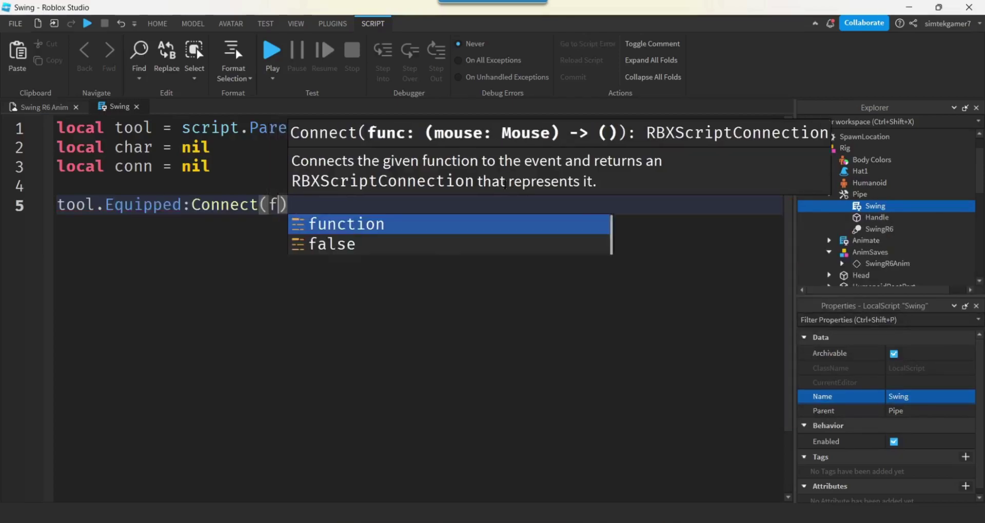
{"action": "type", "text": "nct"}
{"action": "key", "text": "Tab"}
{"action": "type", "text": "()"}
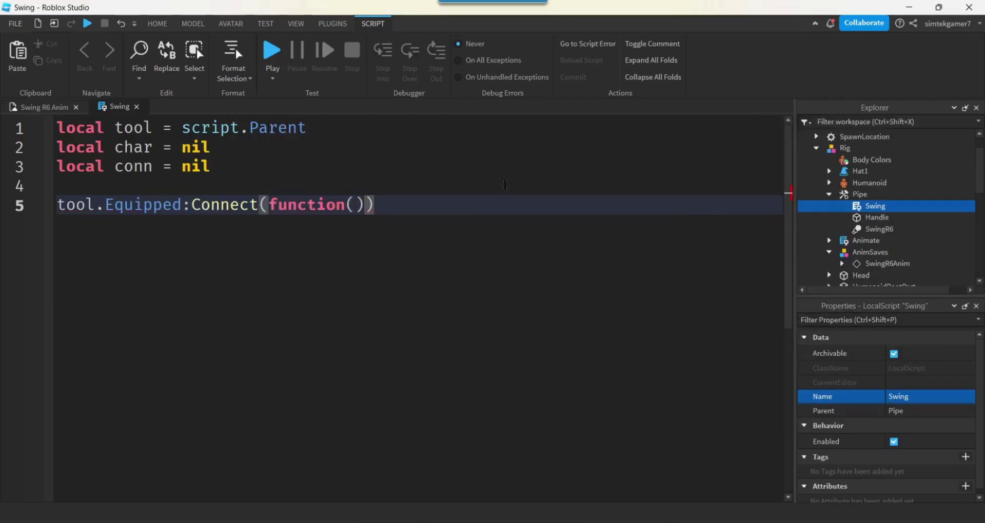
{"action": "key", "text": "Return"}
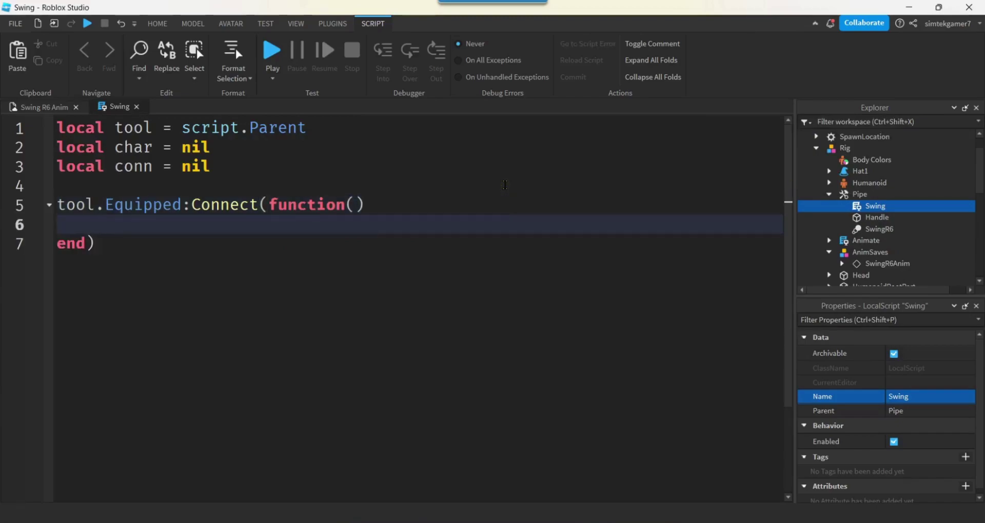
{"action": "type", "text": "char = "}
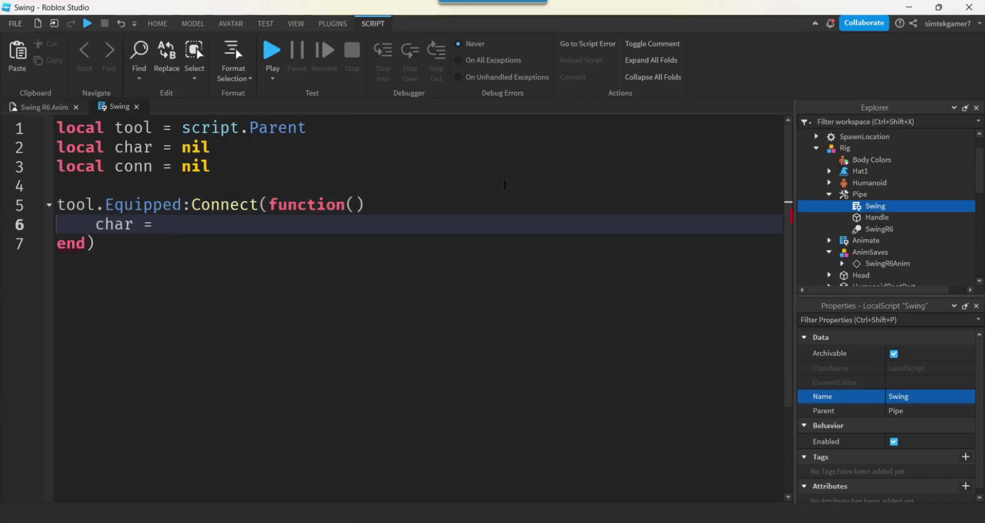
{"action": "type", "text": "tool."}
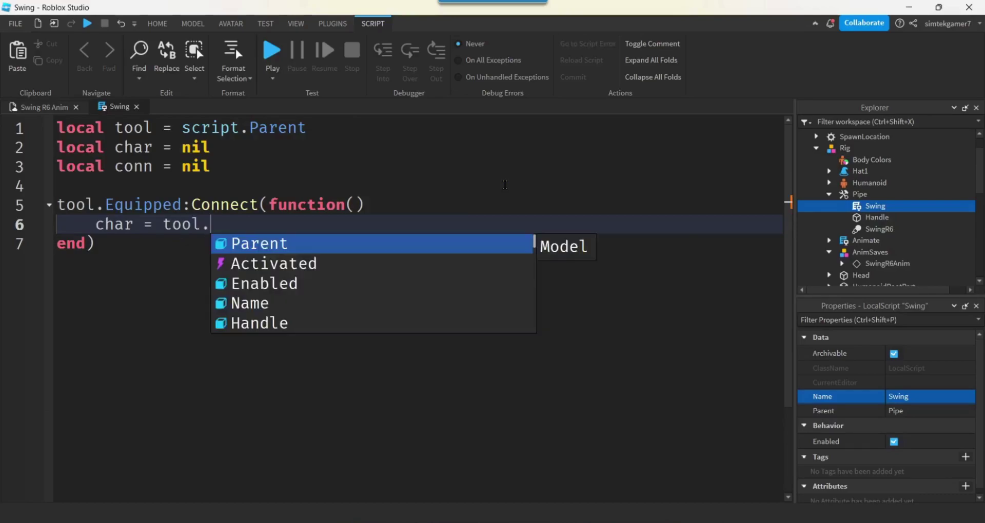
{"action": "type", "text": "P"}
{"action": "key", "text": "Tab"}
{"action": "key", "text": "Return"}
{"action": "type", "text": "pr"}
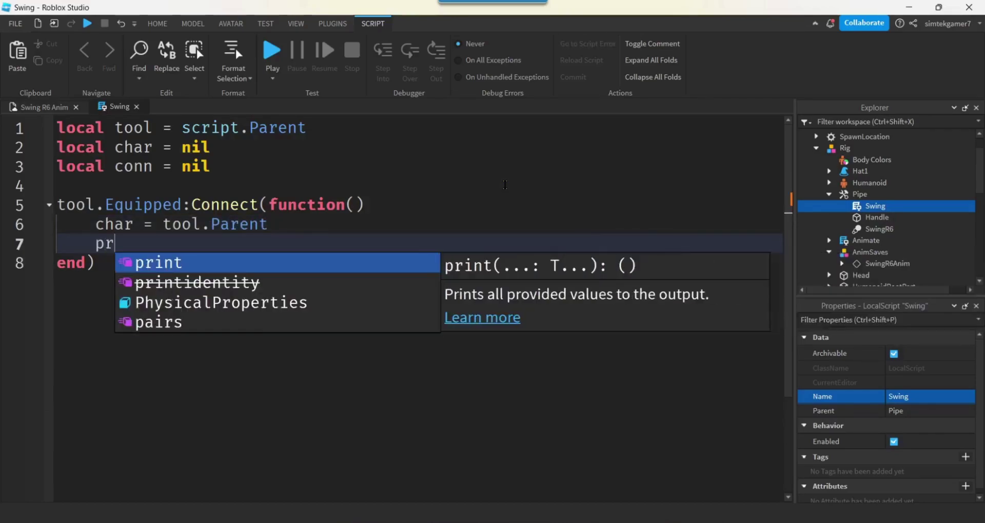
{"action": "type", "text": "int(\"char = "}
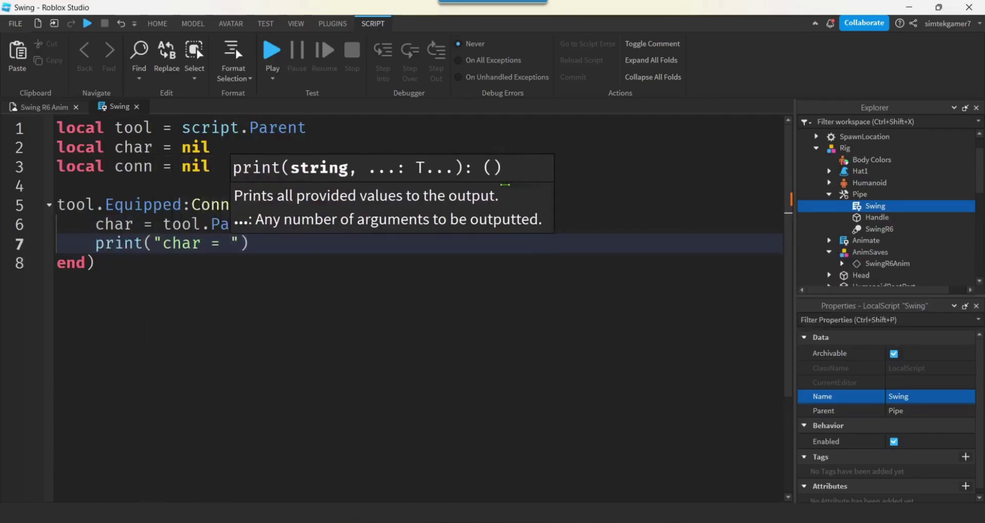
{"action": "type", "text": "\", "}
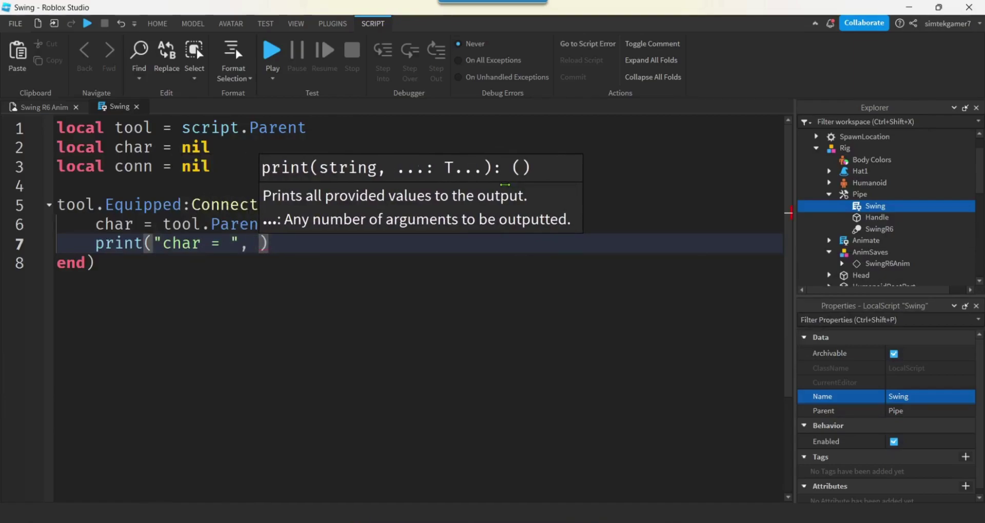
{"action": "type", "text": "char.Name"}
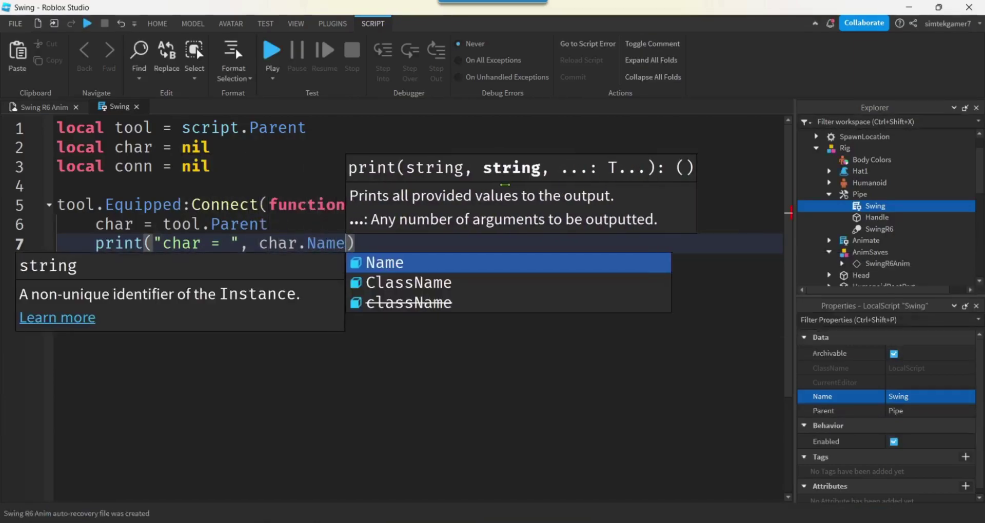
{"action": "type", "text": ")"}
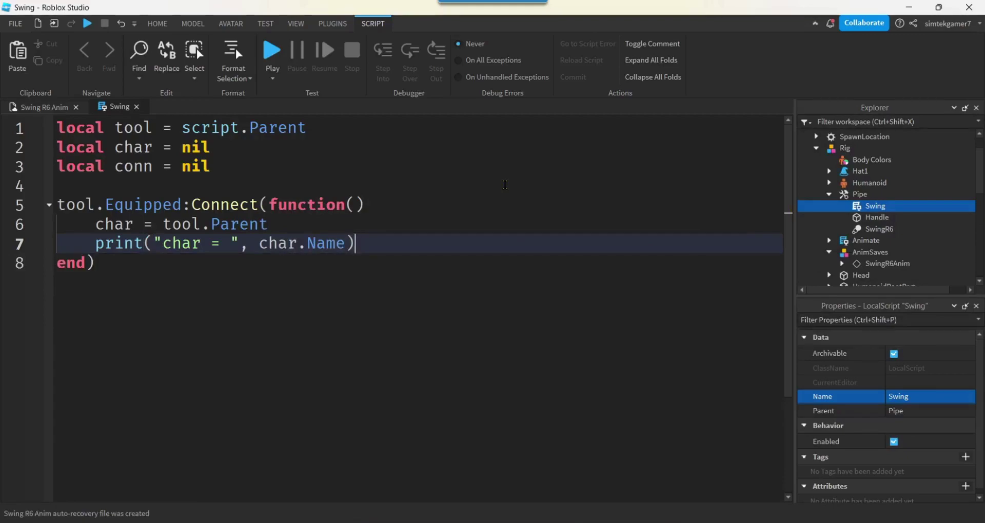
Add a tool.Unequipped handler that sets char = nil.
{"action": "key", "text": "Down"}
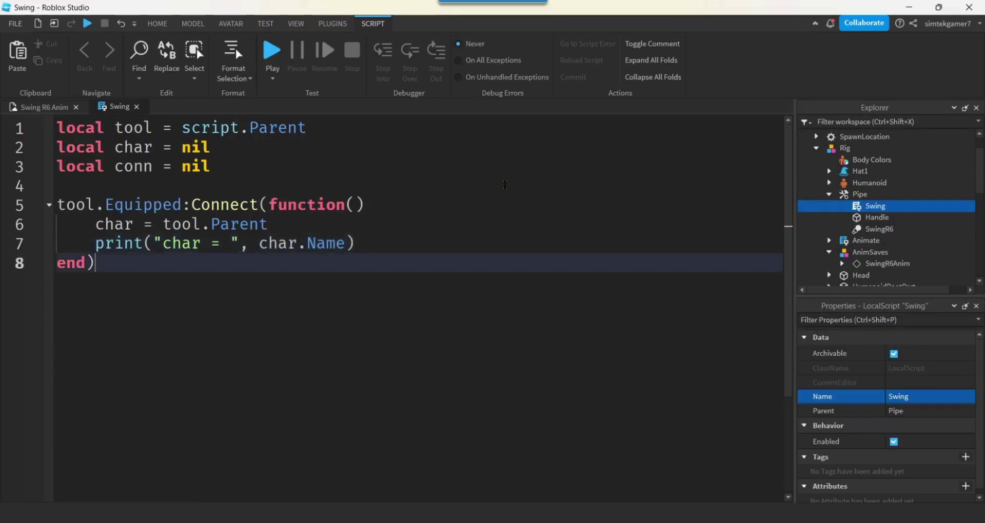
{"action": "key", "text": "Return"}
{"action": "key", "text": "Return"}
{"action": "type", "text": "to"}
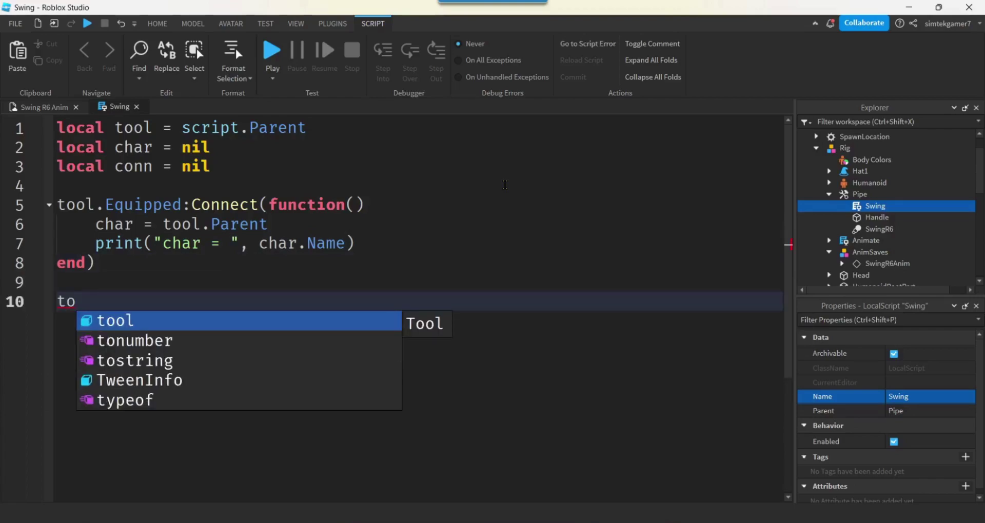
{"action": "type", "text": "ol."}
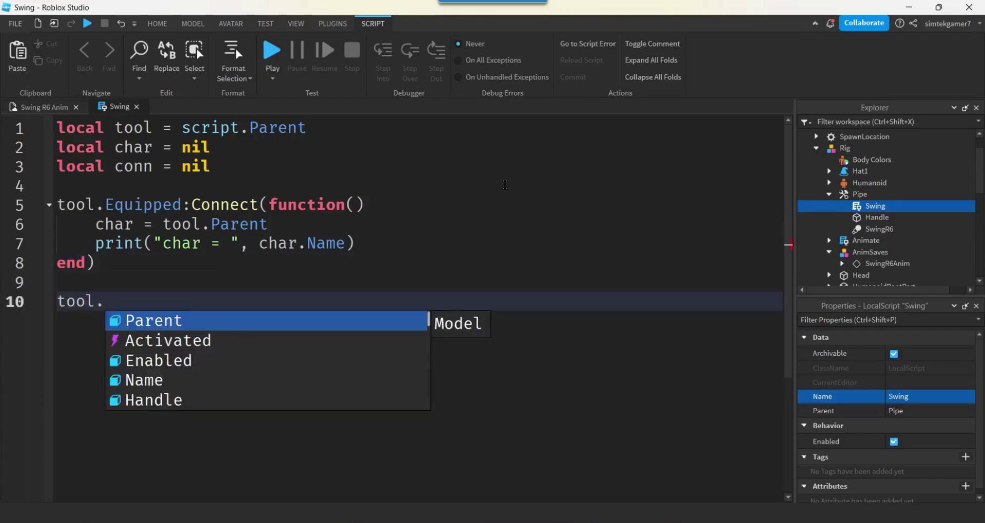
{"action": "type", "text": "E"}
{"action": "key", "text": "BackSpace"}
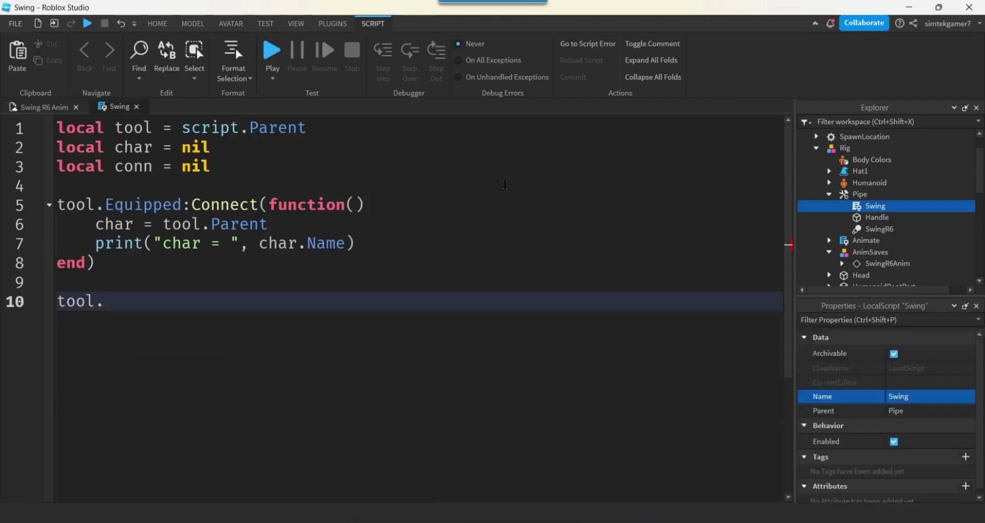
{"action": "type", "text": "U"}
{"action": "key", "text": "Tab"}
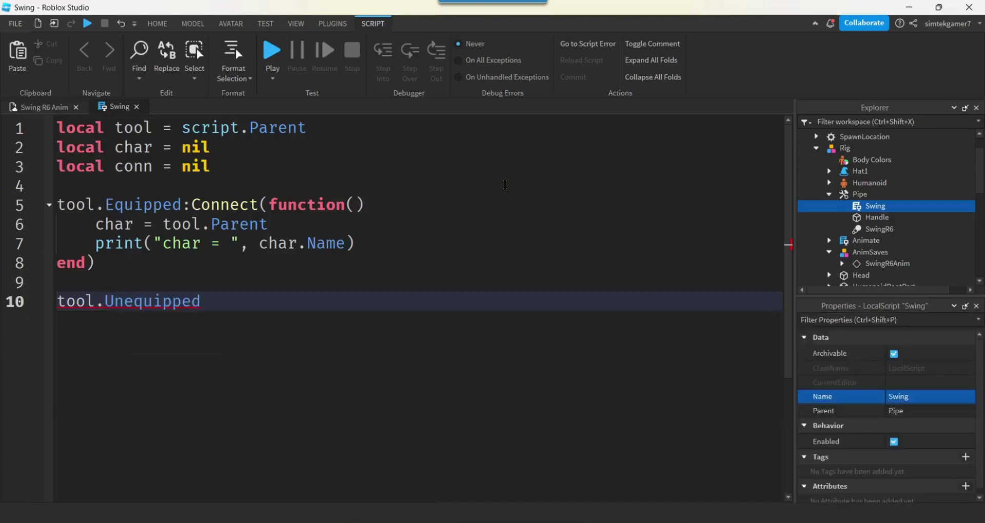
{"action": "type", "text": ":C"}
{"action": "key", "text": "Tab"}
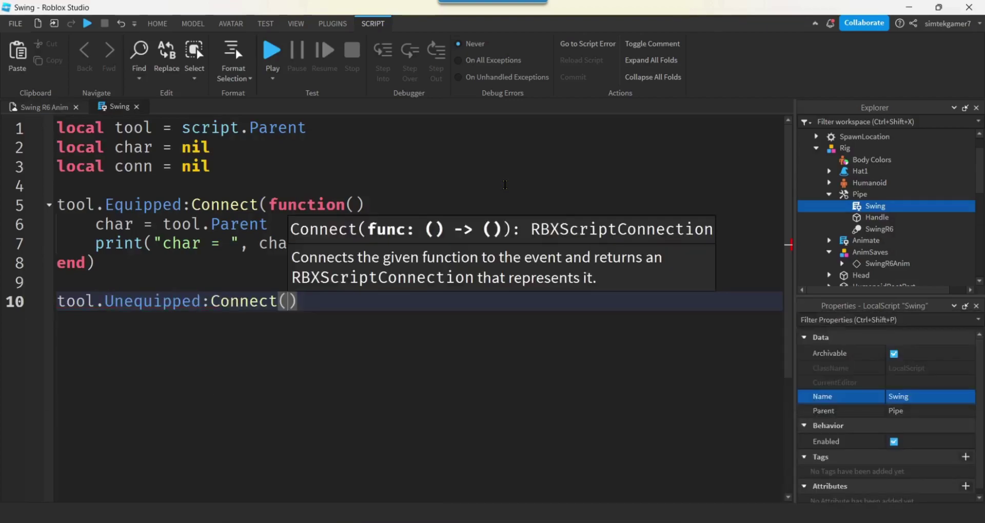
{"action": "type", "text": "func"}
{"action": "key", "text": "Tab"}
{"action": "type", "text": "()"}
{"action": "key", "text": "Return"}
{"action": "type", "text": "char = nil"}
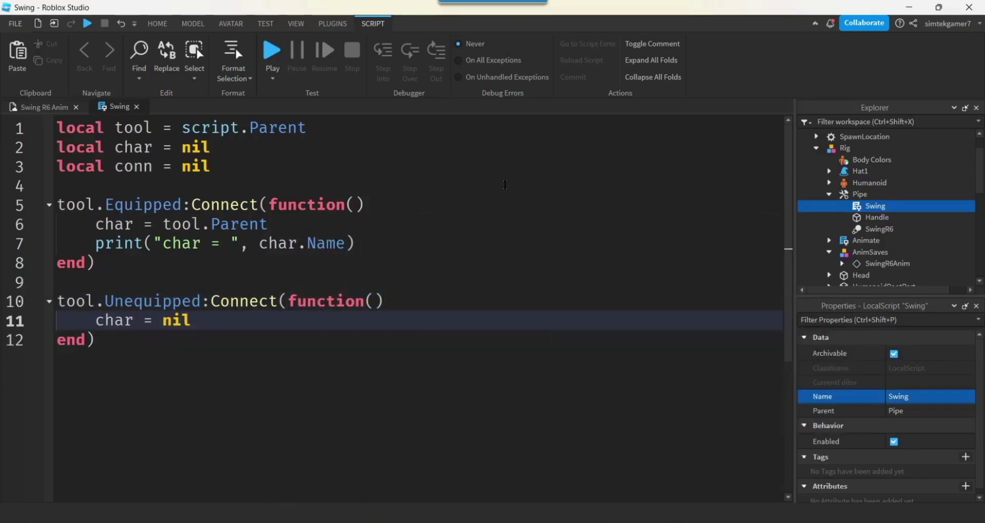
{"action": "key", "text": "Return"}
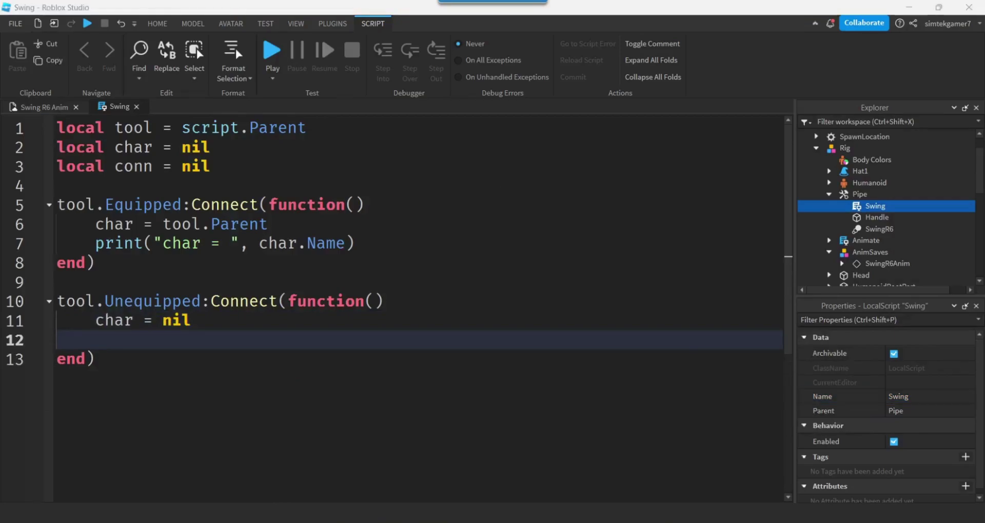
Move the Pipe tool from under the Rig into Workspace and zoom out the Swing R6 Anim scene.
{"action": "left_click_drag", "start_coordinate": [94, 245], "coordinate": [391, 248]}
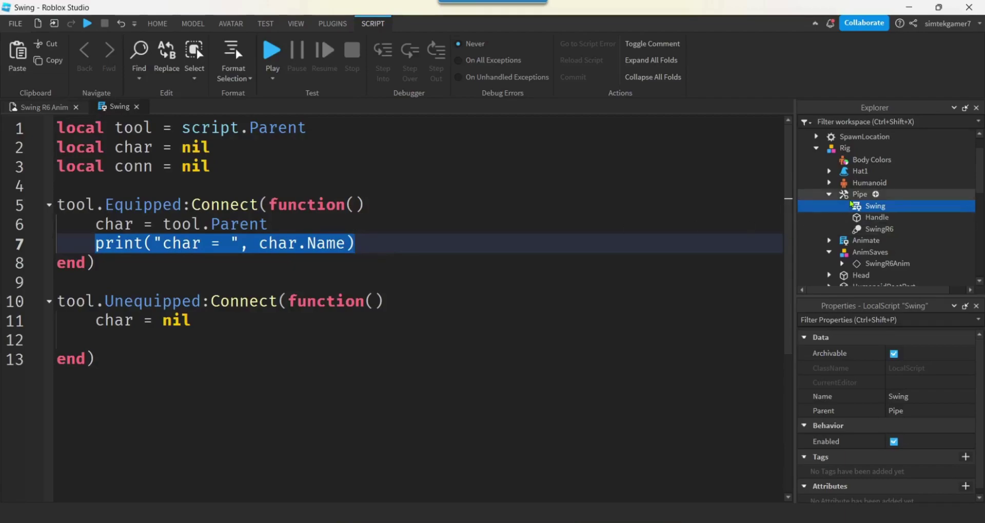
{"action": "left_click_drag", "start_coordinate": [858, 197], "coordinate": [847, 136]}
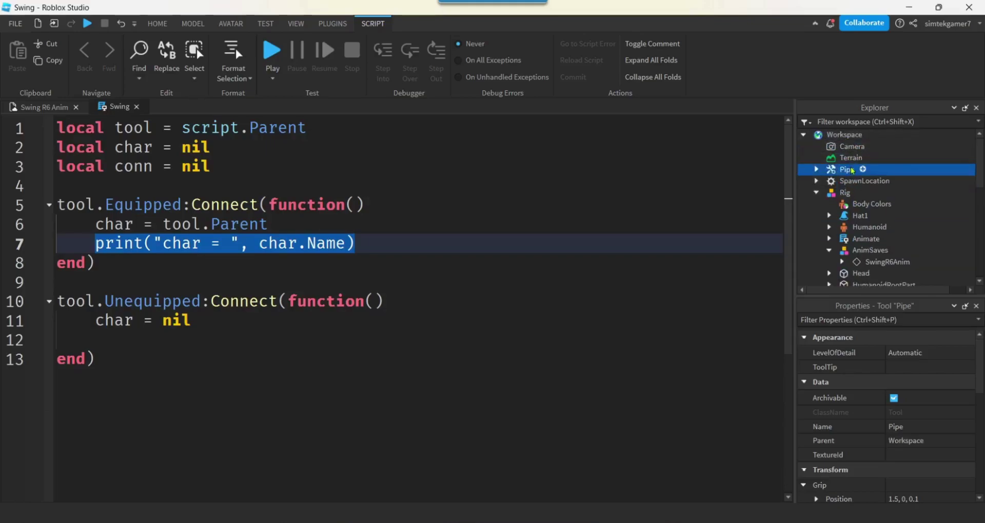
{"action": "left_click", "coordinate": [44, 107]}
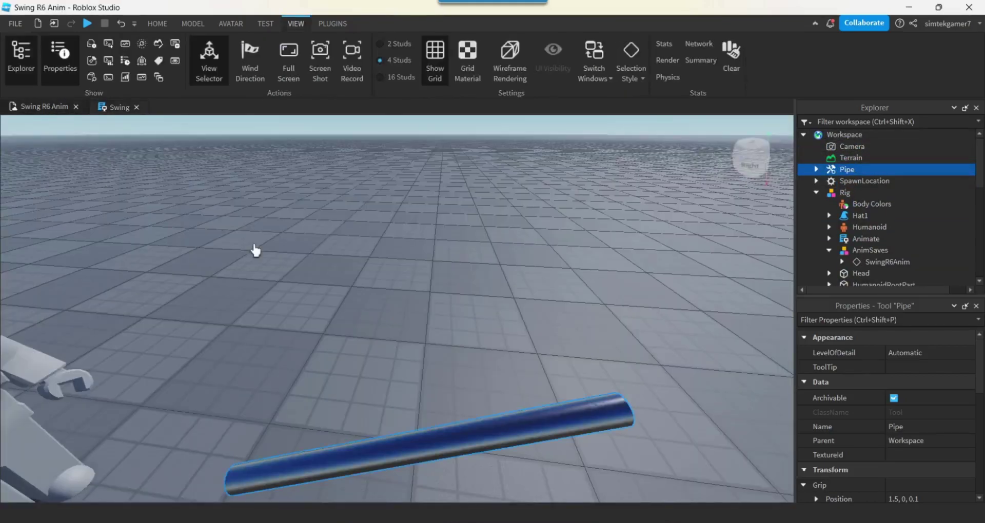
{"action": "scroll", "coordinate": [483, 356], "scroll_direction": "down", "scroll_amount": 6}
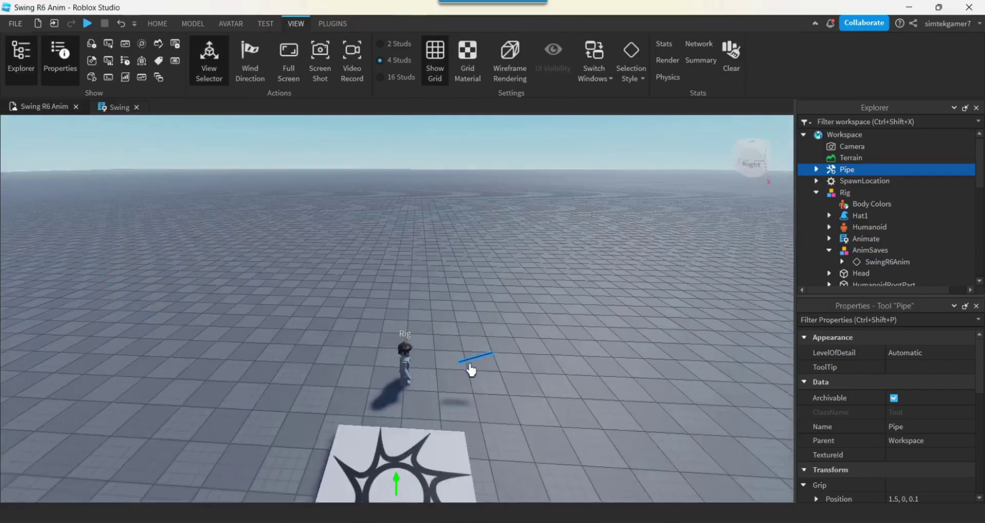
Playtest, clear Output, then unequip and re-equip the Pipe to log the character's name.
{"action": "left_click", "coordinate": [88, 24]}
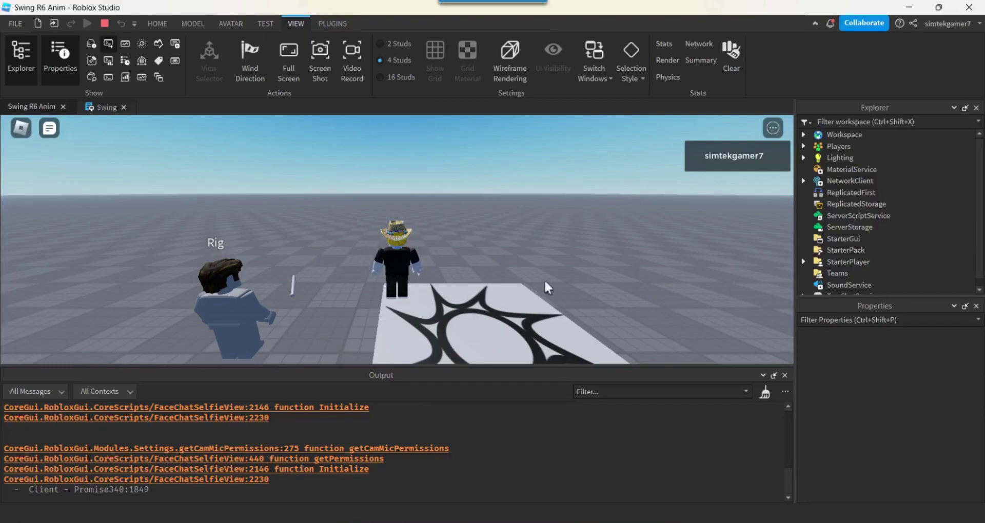
{"action": "right_click_drag", "start_coordinate": [544, 272], "coordinate": [539, 234]}
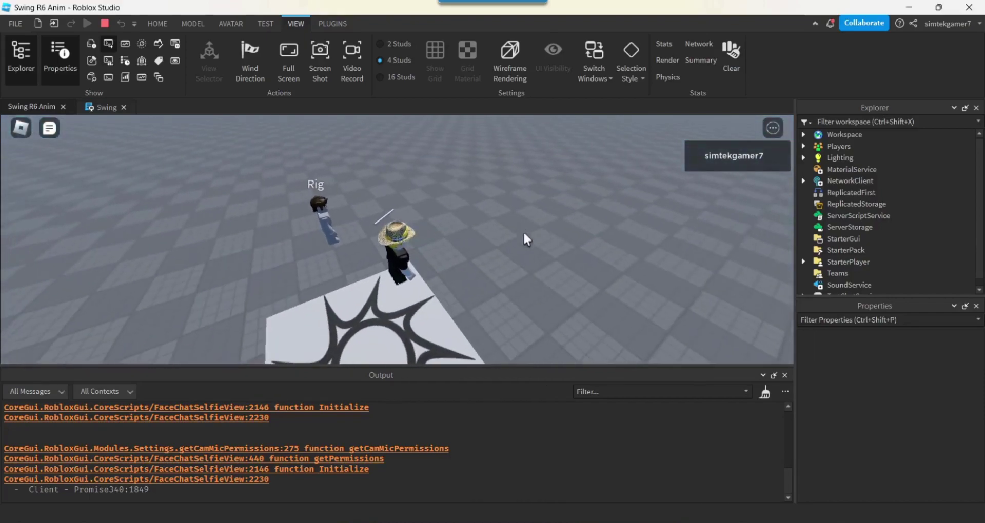
{"action": "scroll", "coordinate": [643, 465], "scroll_direction": "down", "scroll_amount": 3, "text": "ctrl"}
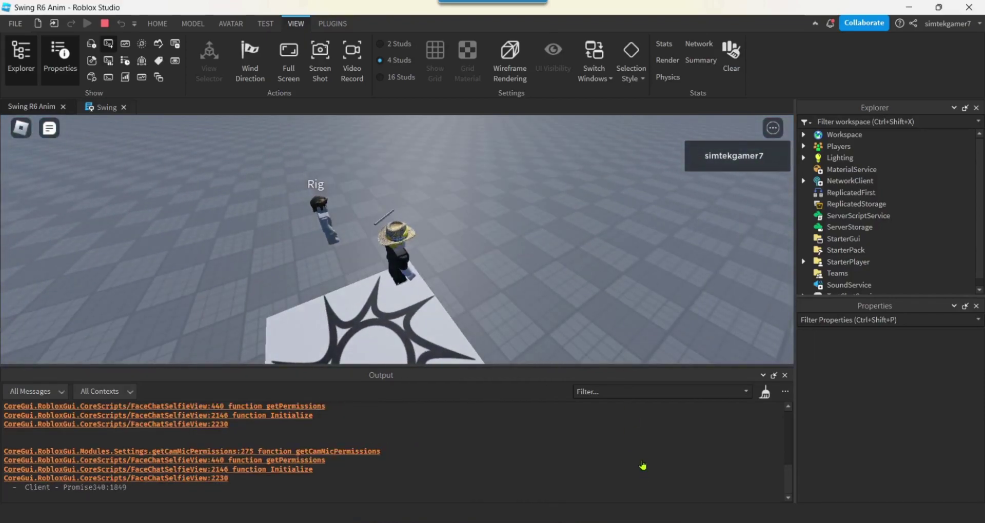
{"action": "scroll", "coordinate": [643, 465], "scroll_direction": "up", "scroll_amount": 3, "text": "ctrl"}
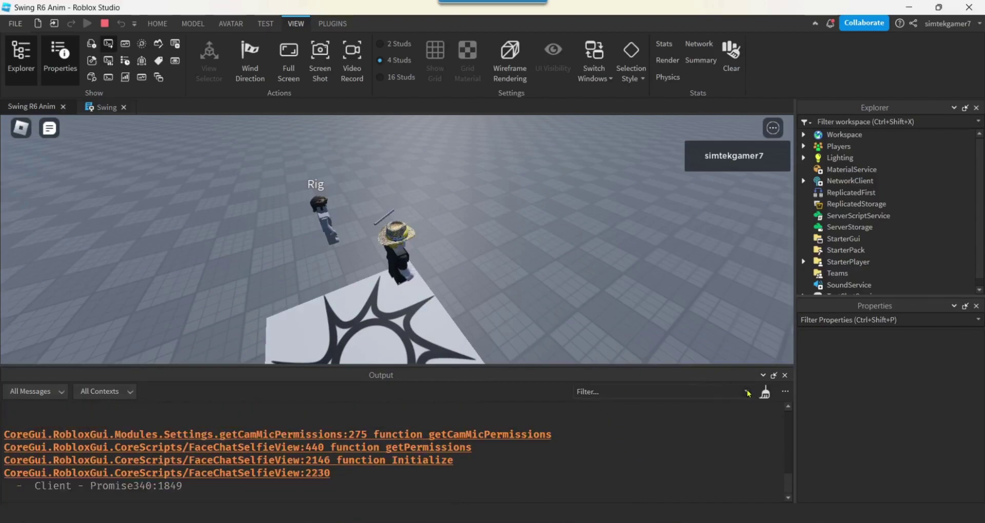
{"action": "left_click", "coordinate": [765, 393]}
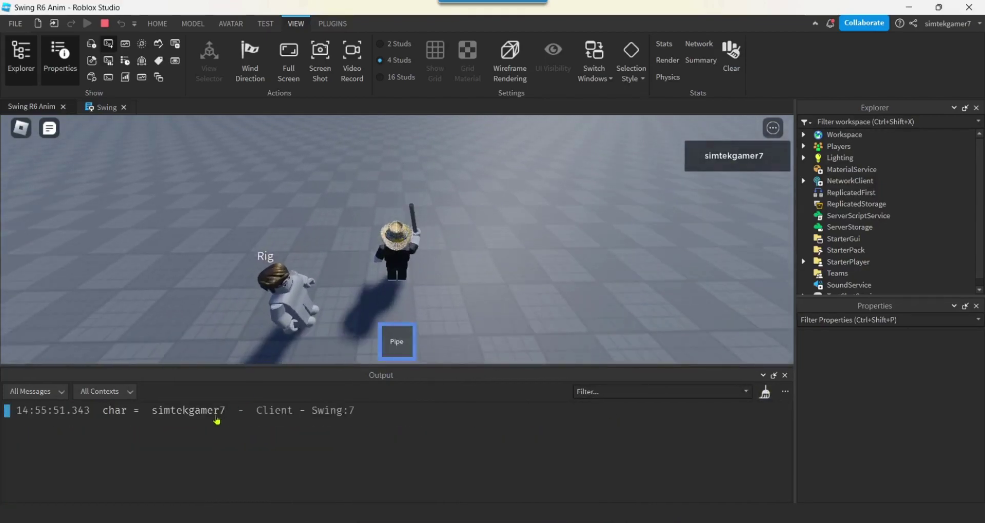
{"action": "left_click", "coordinate": [400, 346]}
{"action": "left_click", "coordinate": [400, 346]}
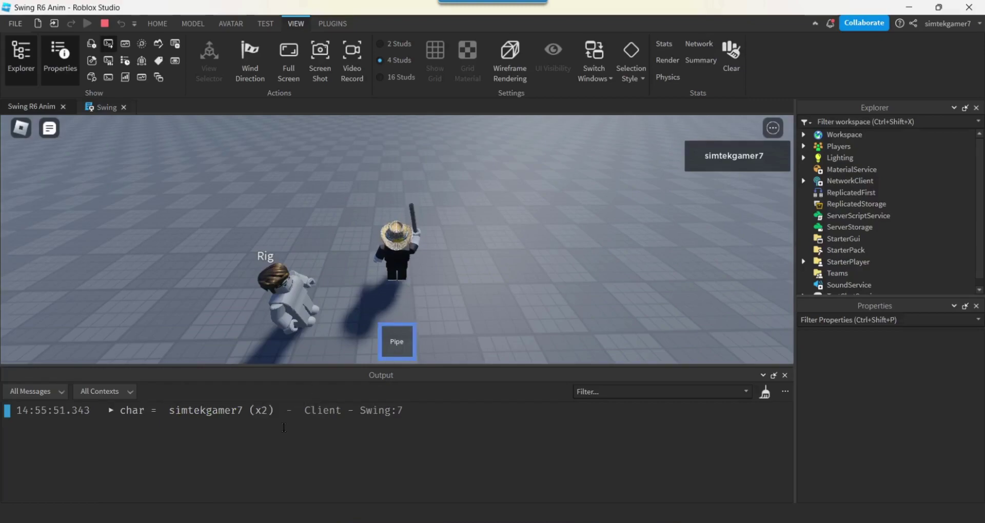
{"action": "left_click_drag", "start_coordinate": [249, 411], "coordinate": [283, 427]}
Stop the playtest and store a tool.Activated connection in conn that prints "swing!".
{"action": "left_click", "coordinate": [106, 106]}
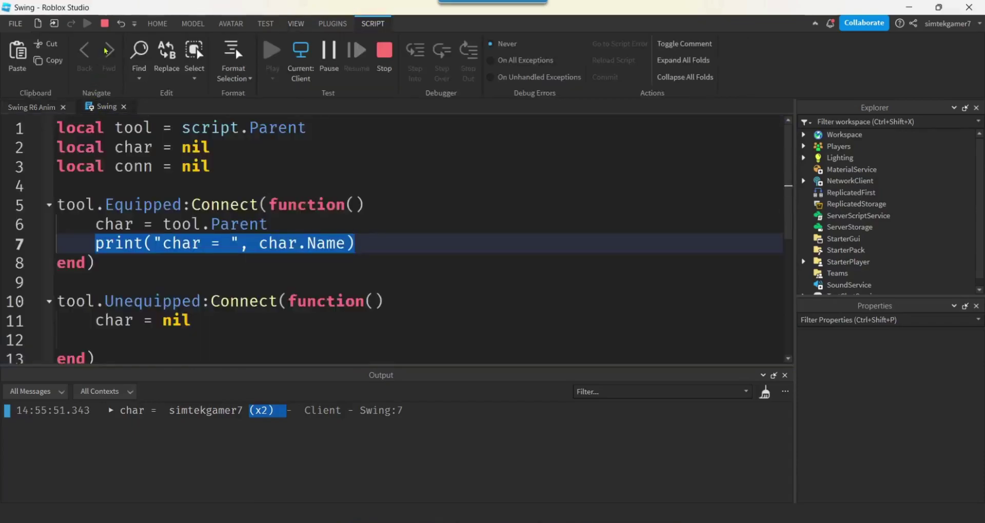
{"action": "left_click", "coordinate": [384, 62]}
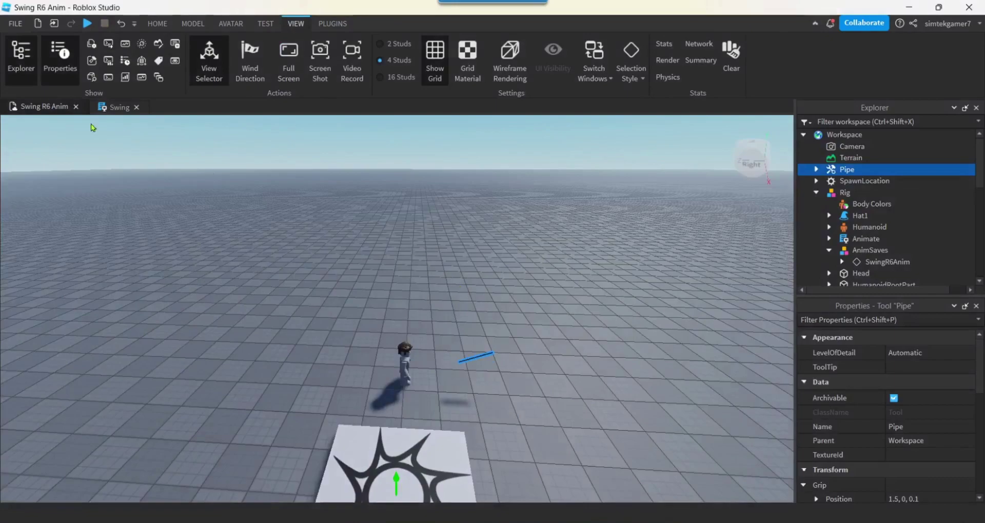
{"action": "left_click", "coordinate": [117, 107]}
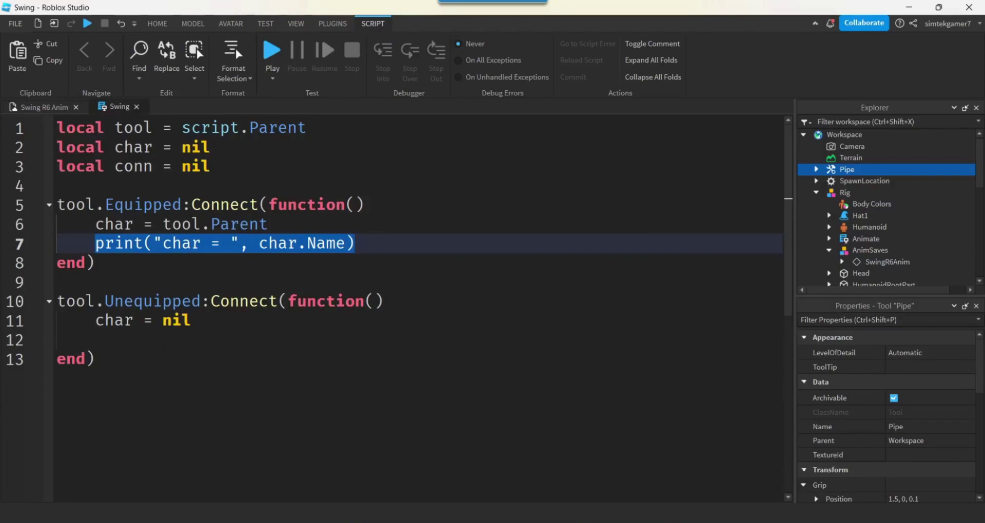
{"action": "left_click", "coordinate": [394, 251]}
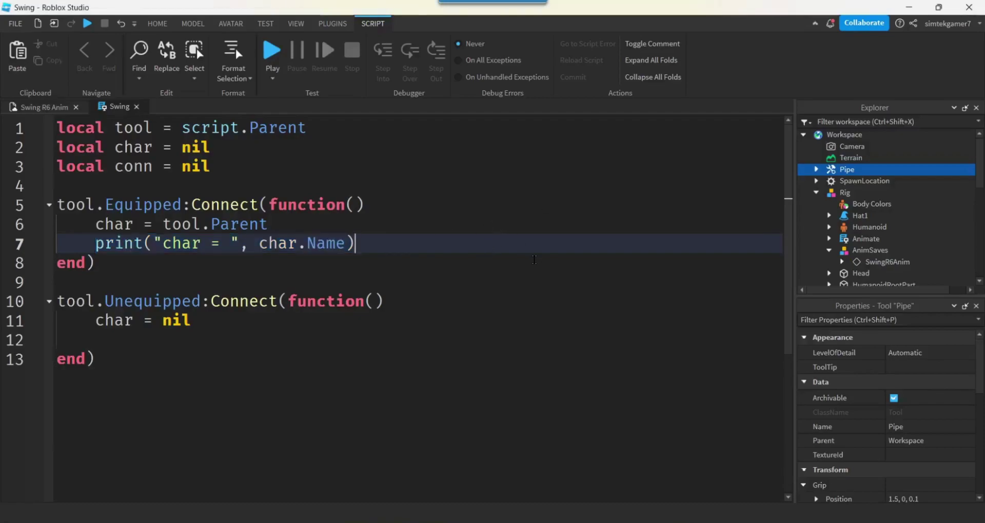
{"action": "key", "text": "Return"}
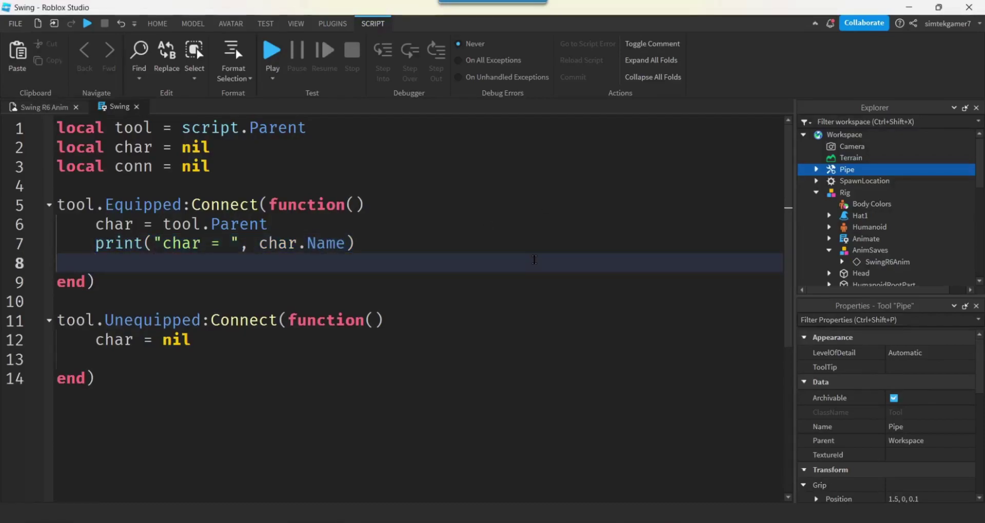
{"action": "type", "text": "conn = "}
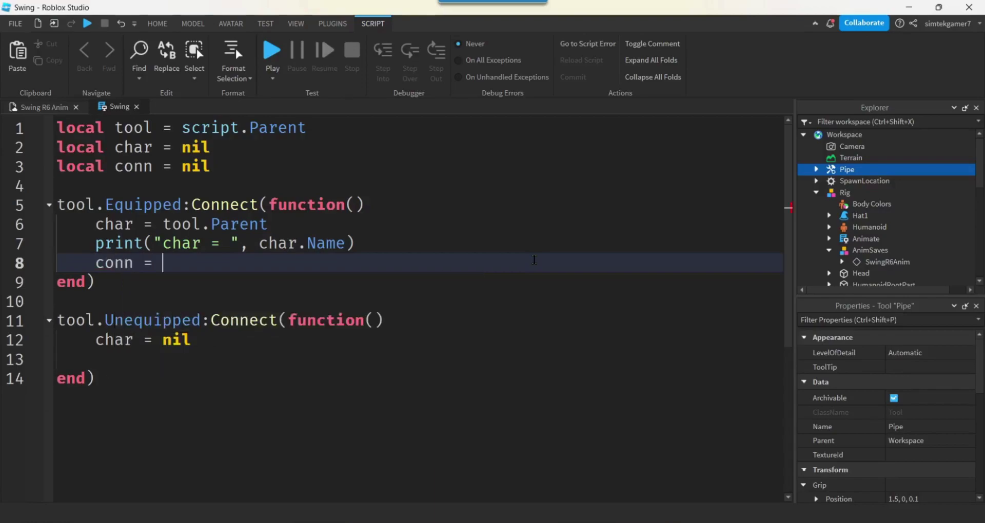
{"action": "type", "text": "to"}
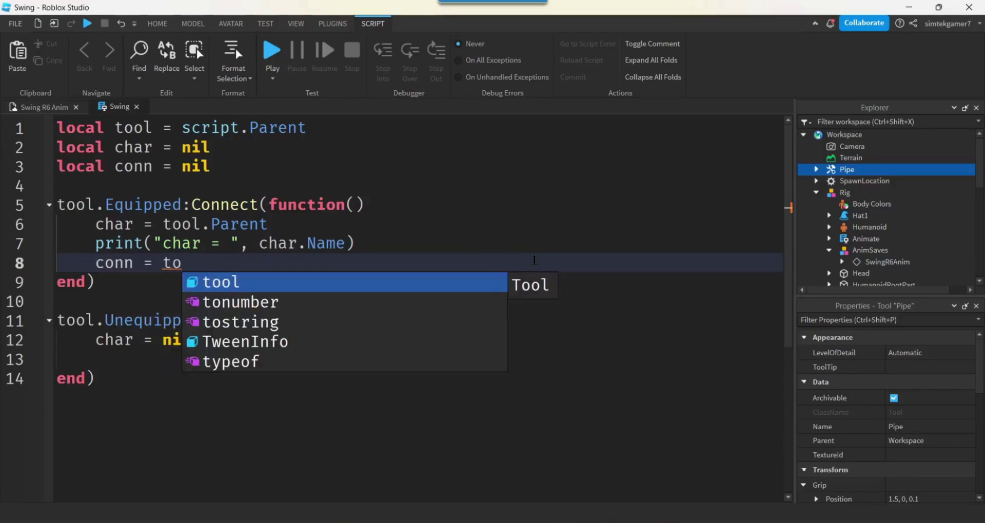
{"action": "type", "text": "ol.A"}
{"action": "key", "text": "Tab"}
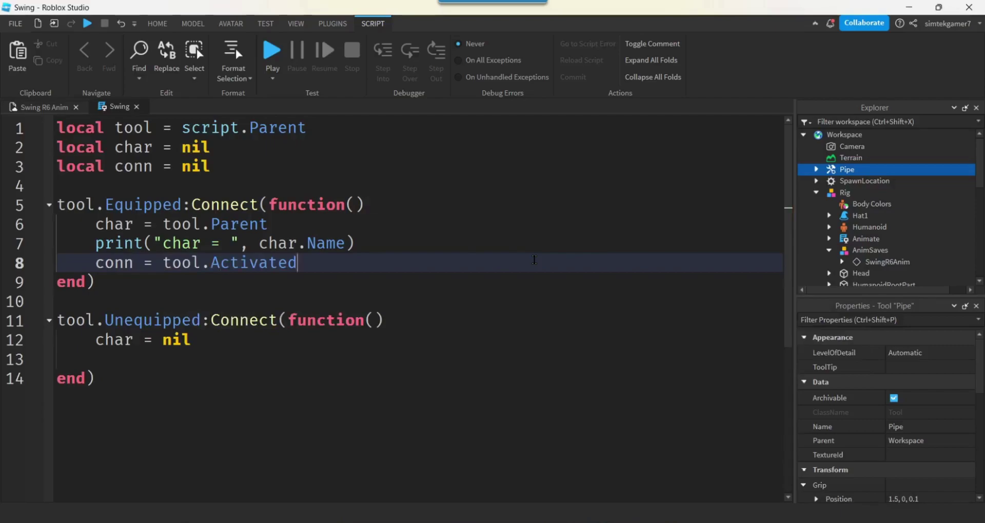
{"action": "type", "text": ":"}
{"action": "key", "text": "Tab"}
{"action": "type", "text": "func"}
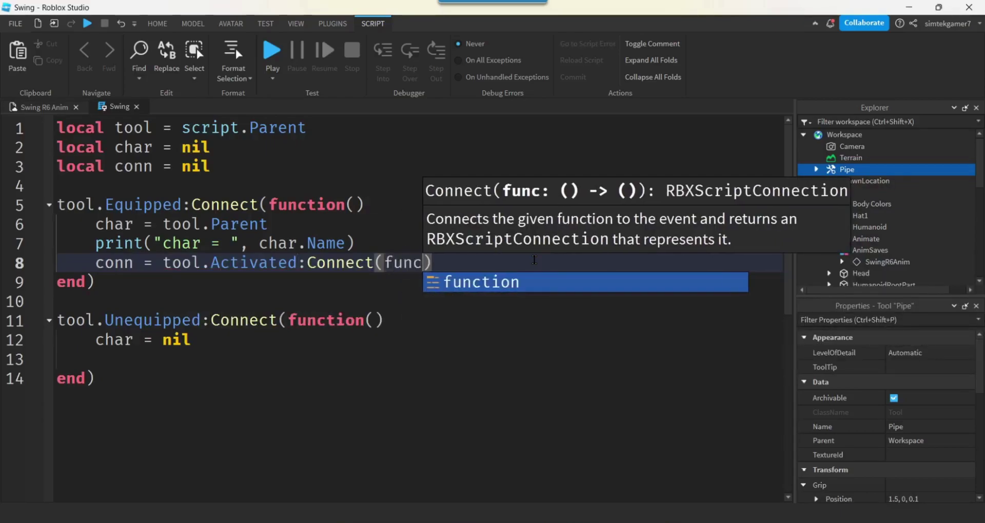
{"action": "key", "text": "Tab"}
{"action": "type", "text": "()"}
{"action": "key", "text": "Return"}
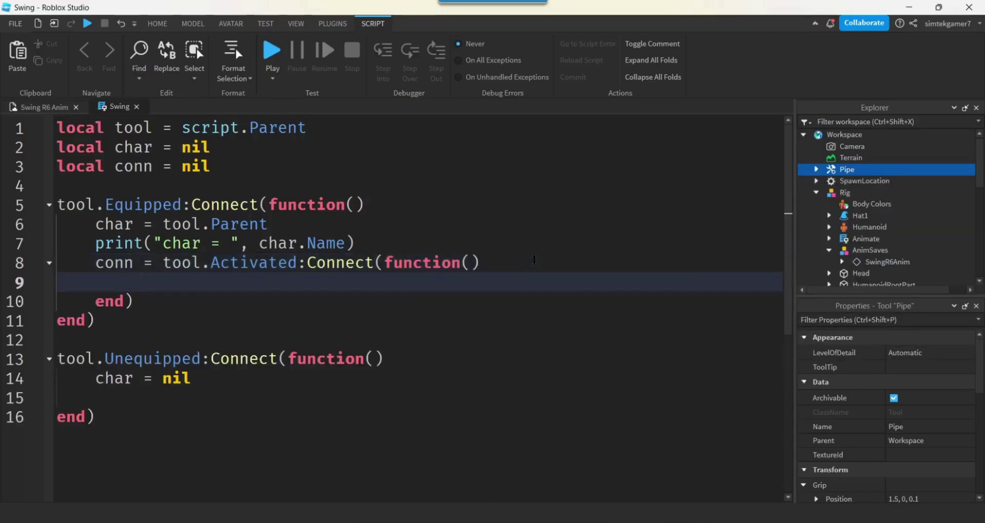
{"action": "type", "text": "pri"}
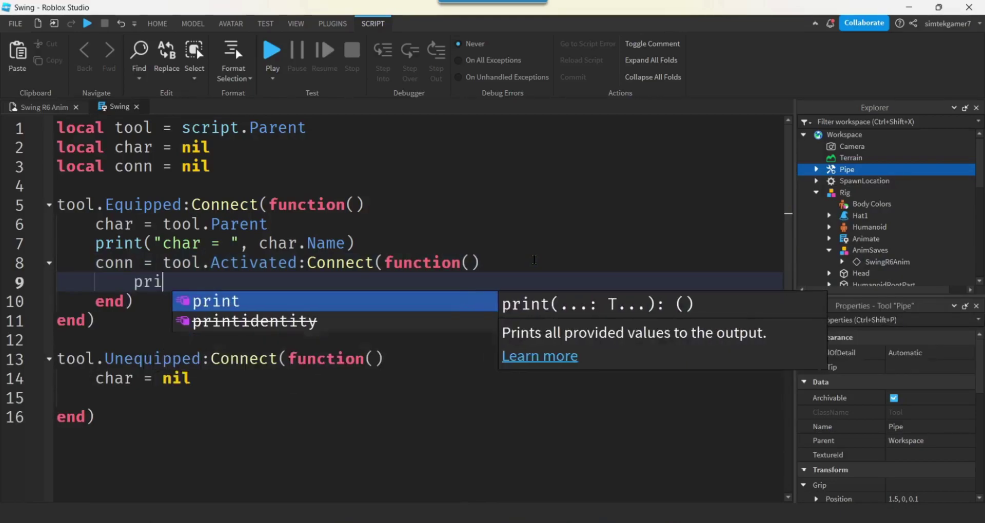
{"action": "key", "text": "Tab"}
{"action": "type", "text": "\"swing"}
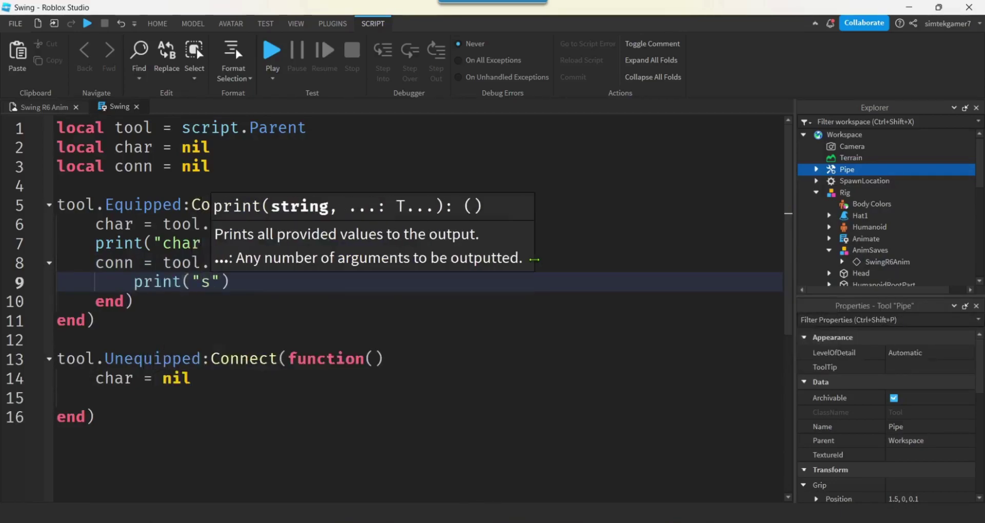
{"action": "type", "text": "!"}
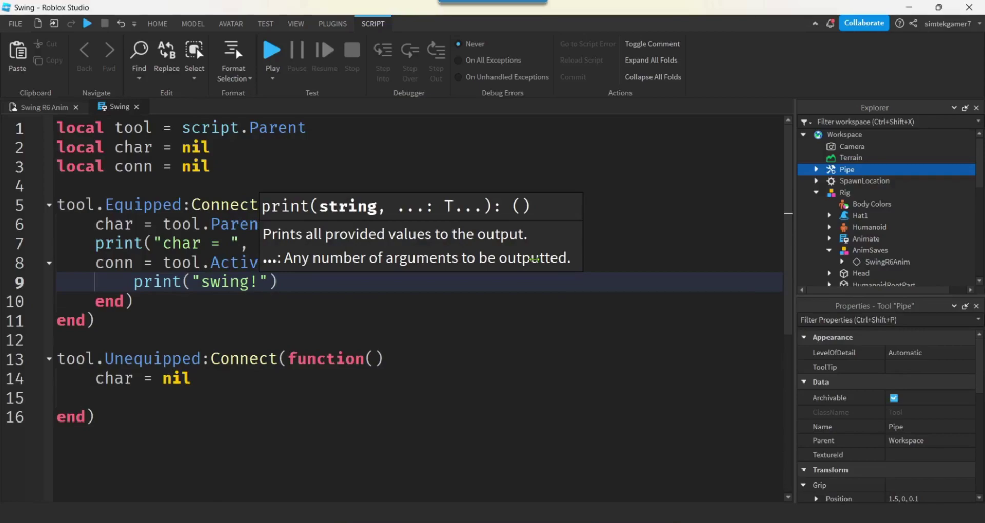
{"action": "left_click", "coordinate": [228, 265]}
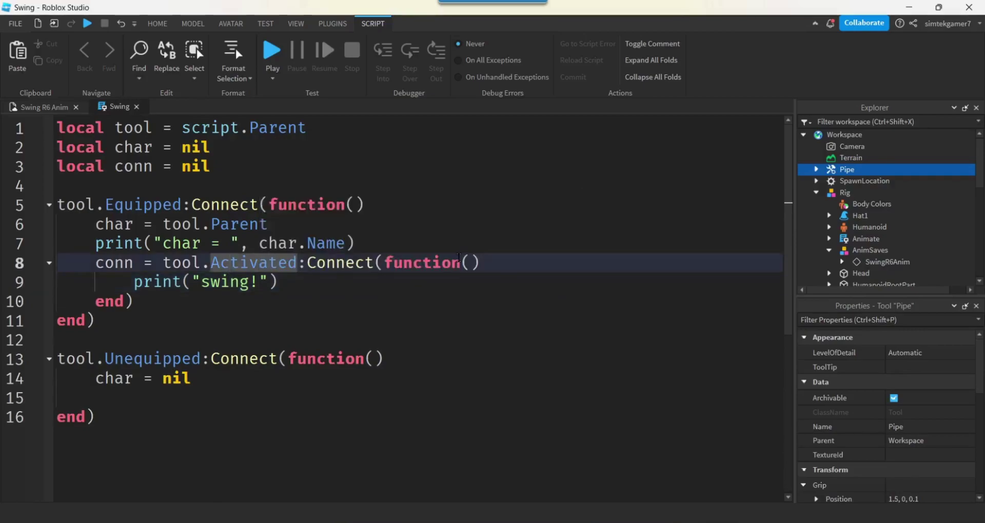
{"action": "left_click", "coordinate": [277, 282]}
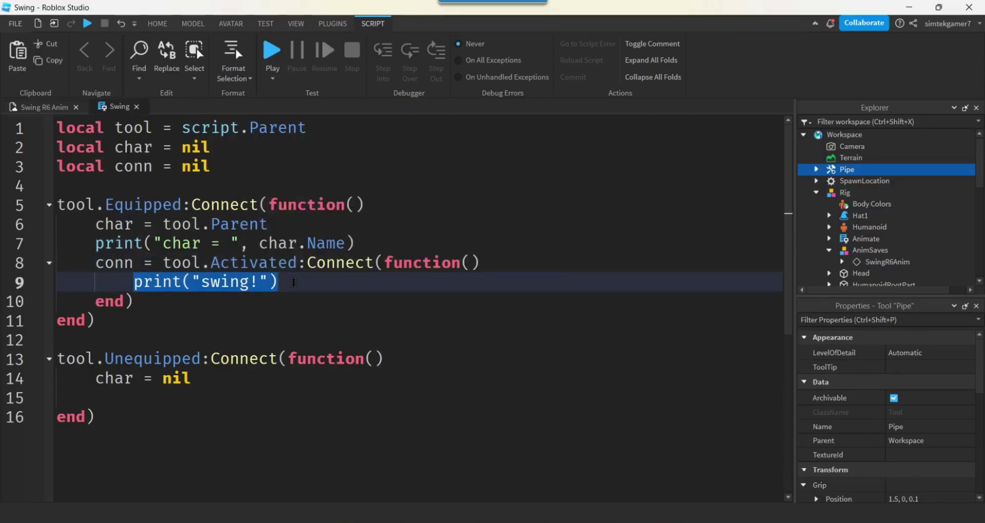
{"action": "double_click", "coordinate": [282, 264]}
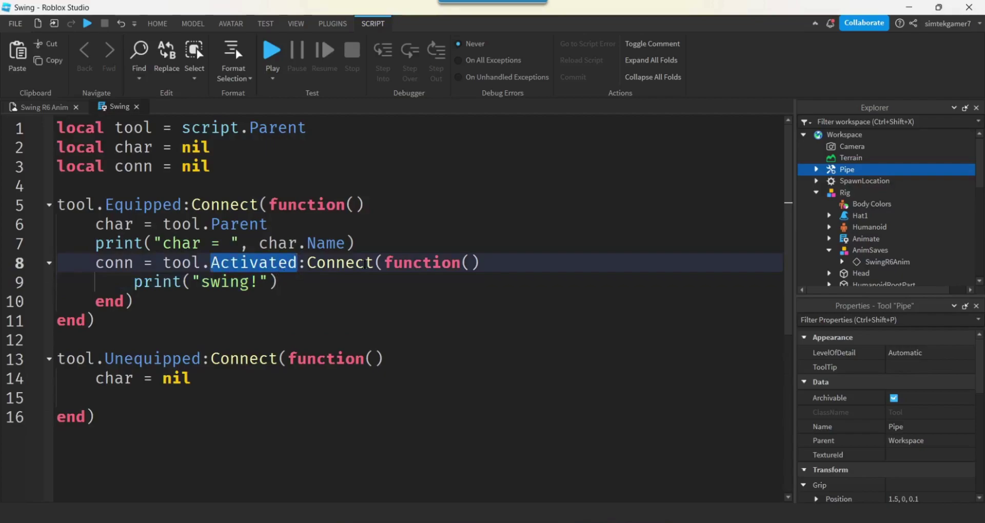
{"action": "left_click", "coordinate": [129, 263]}
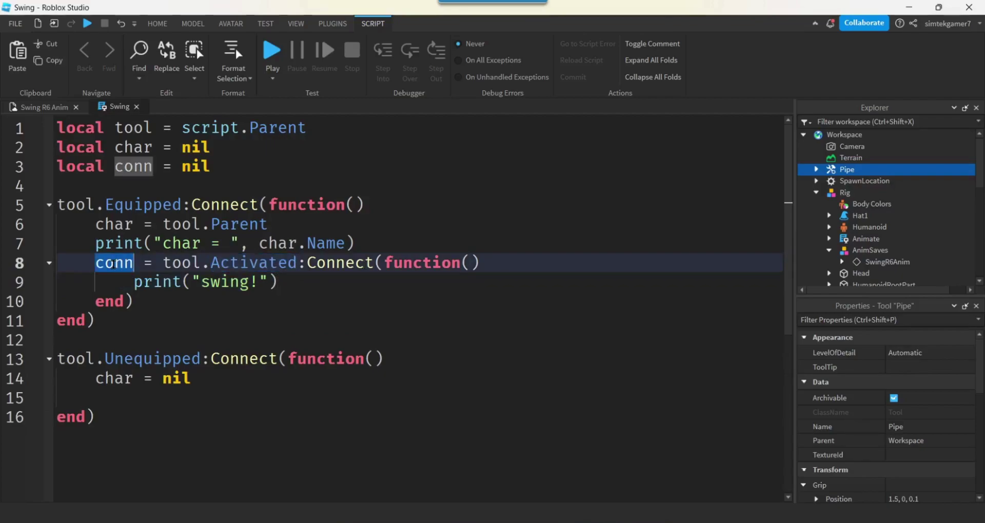
Add conn:Disconnect() to the Unequipped handler.
{"action": "left_click", "coordinate": [362, 393]}
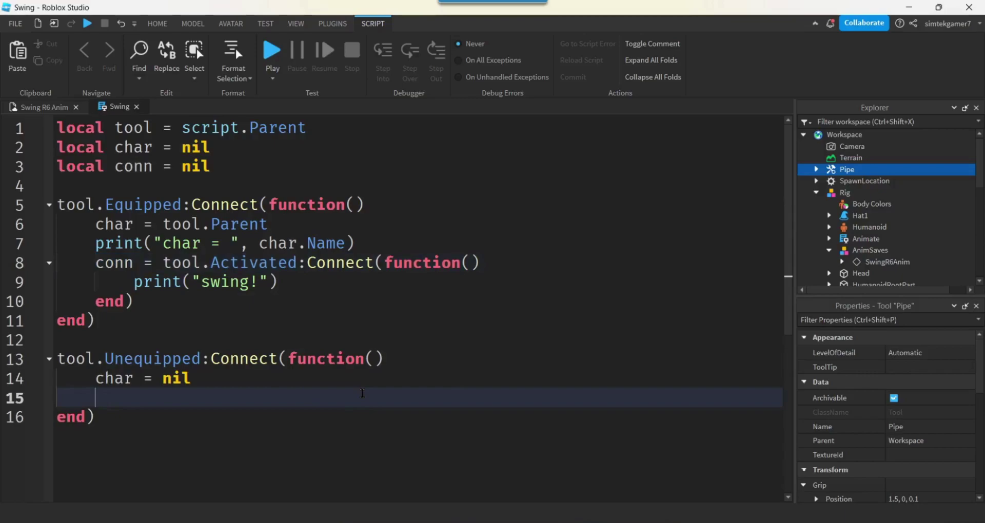
{"action": "type", "text": "con"}
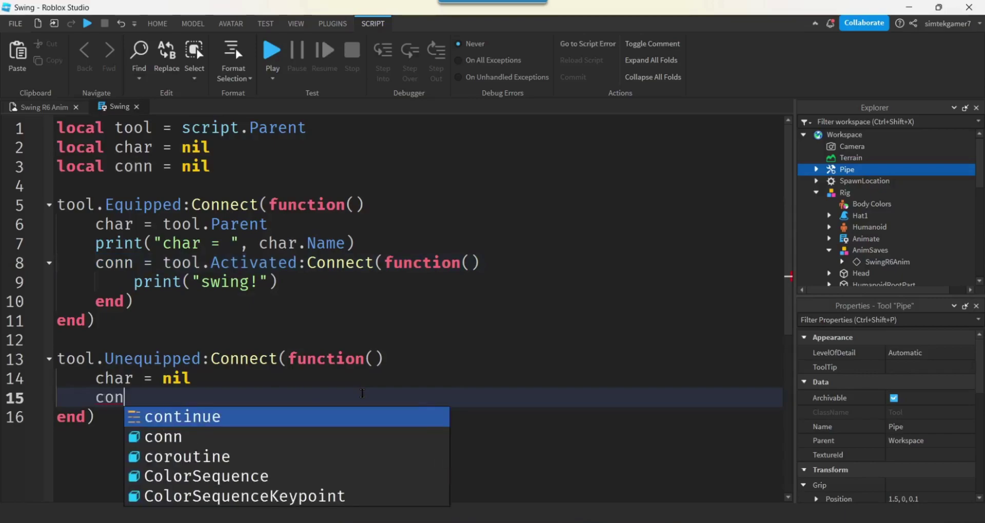
{"action": "key", "text": "Tab"}
{"action": "type", "text": ":"}
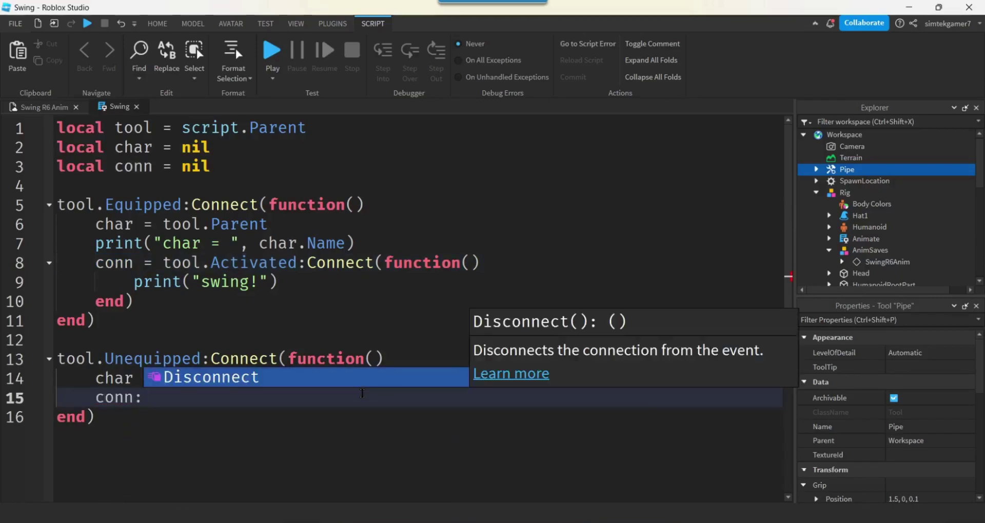
{"action": "key", "text": "Tab"}
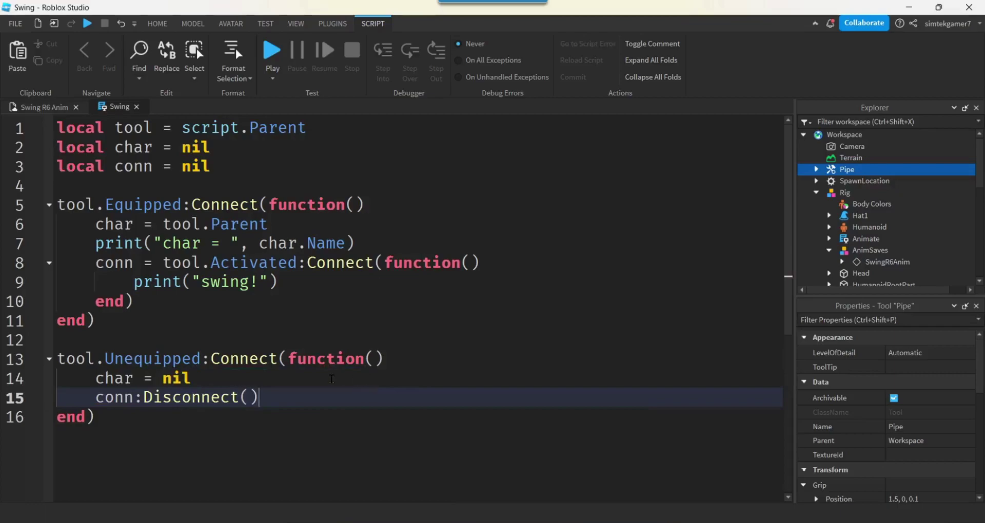
Start a playtest, show and enlarge the Output panel, and clear its messages.
{"action": "left_click", "coordinate": [272, 54]}
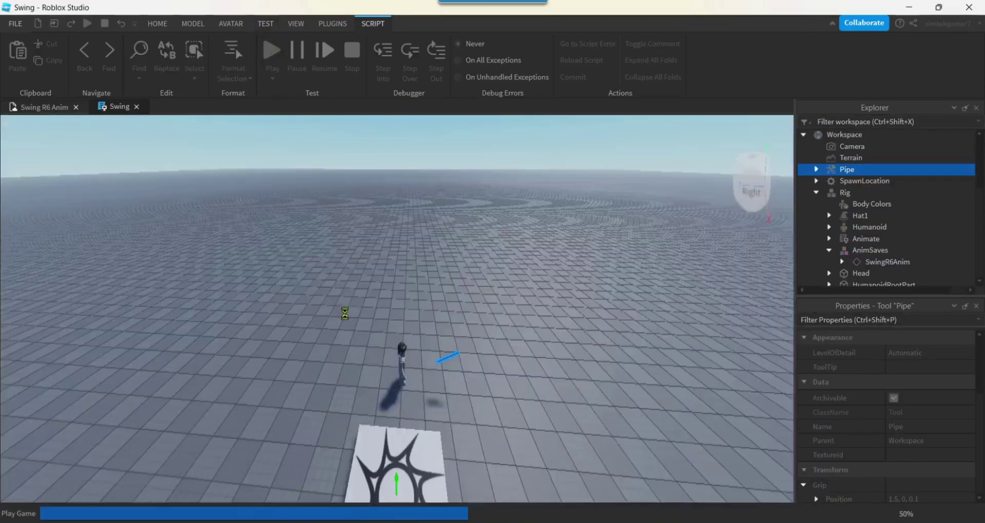
{"action": "left_click", "coordinate": [291, 24]}
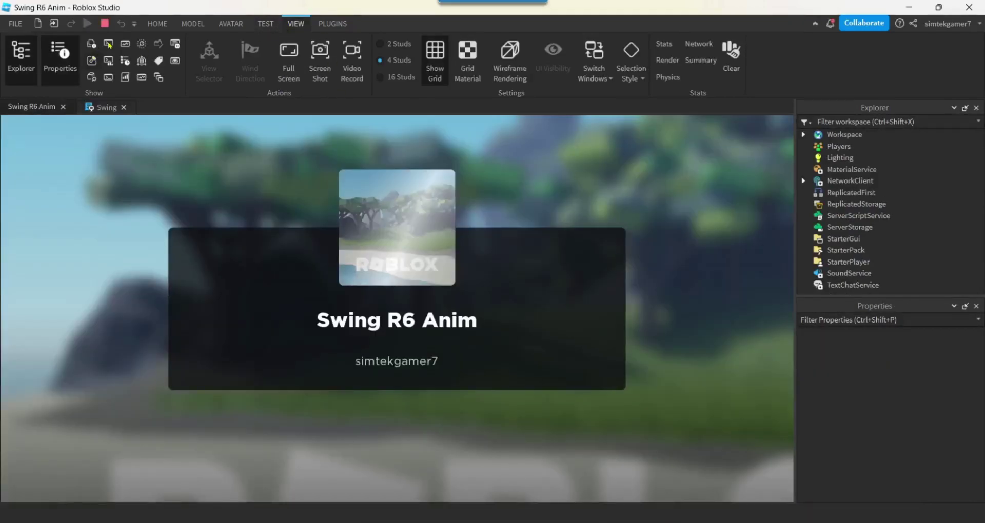
{"action": "left_click", "coordinate": [109, 45]}
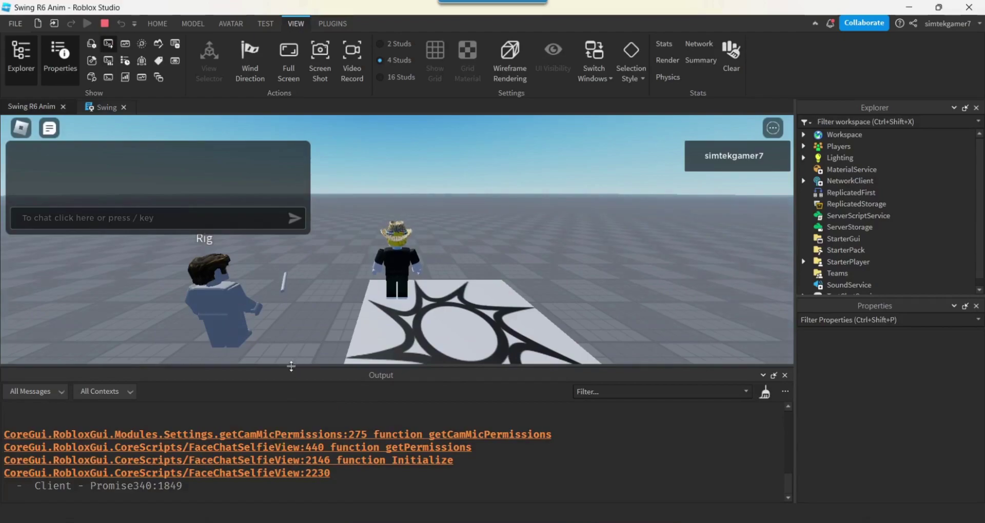
{"action": "left_click_drag", "start_coordinate": [290, 366], "coordinate": [294, 346]}
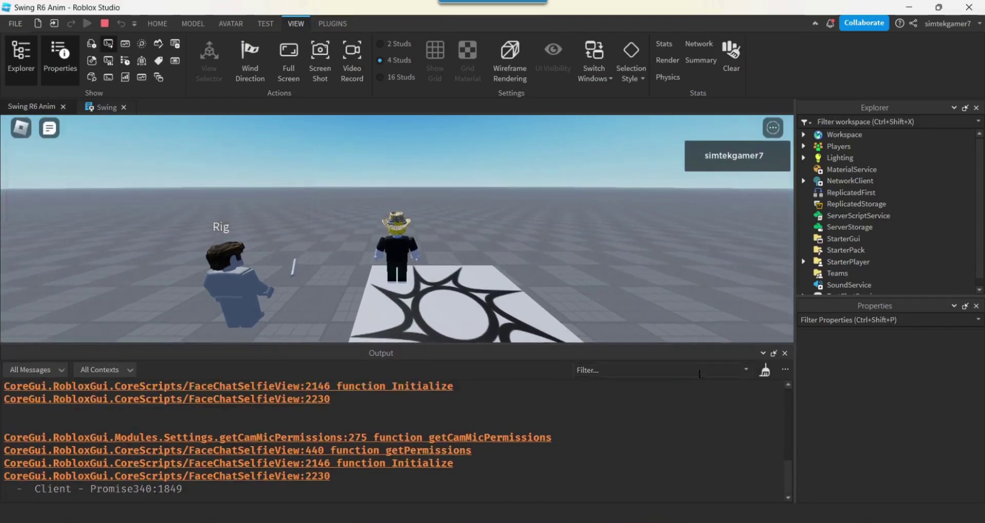
{"action": "left_click", "coordinate": [765, 370]}
Walk the avatar to pick up the Pipe and swing it three times.
{"action": "right_click_drag", "start_coordinate": [476, 261], "coordinate": [475, 254]}
{"action": "key", "text": "w"}
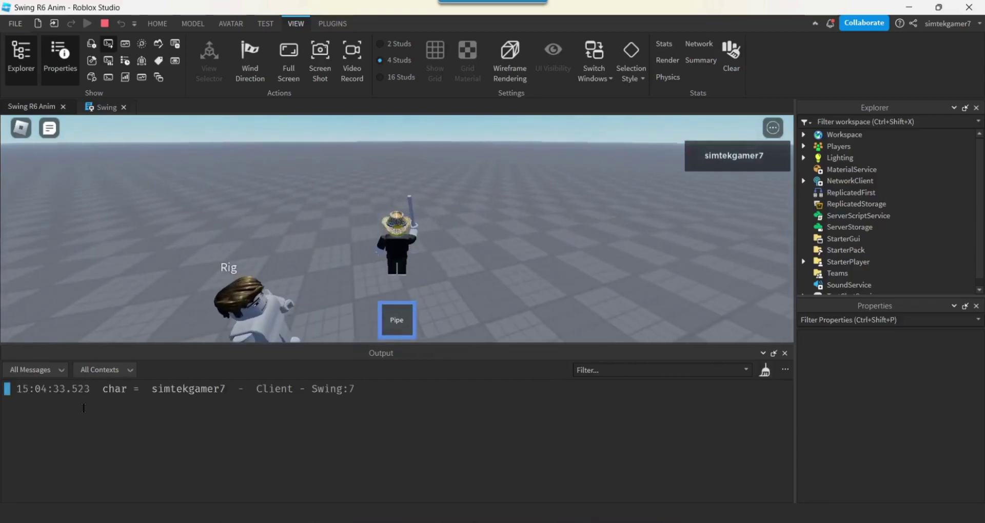
{"action": "right_click_drag", "start_coordinate": [456, 245], "coordinate": [453, 233]}
{"action": "left_click", "coordinate": [465, 226]}
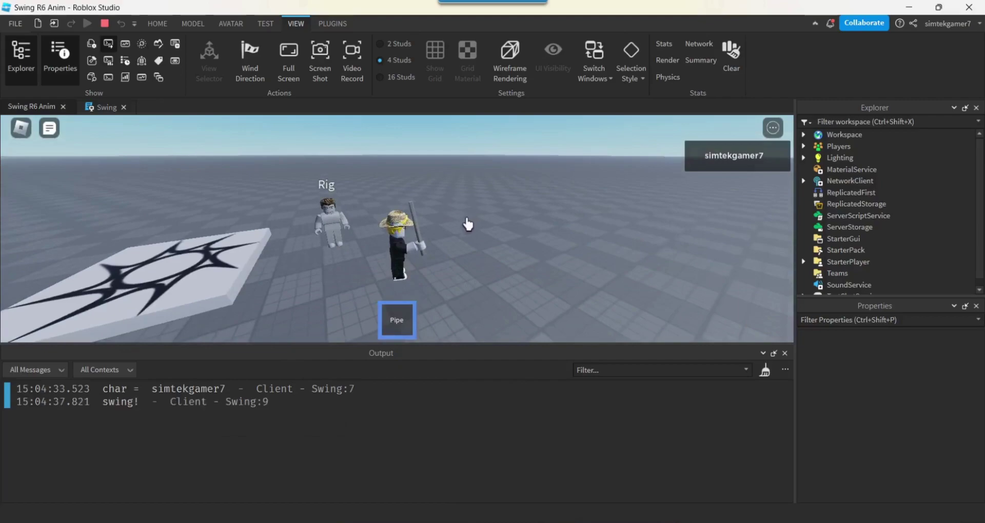
{"action": "left_click", "coordinate": [619, 247]}
{"action": "left_click", "coordinate": [548, 226]}
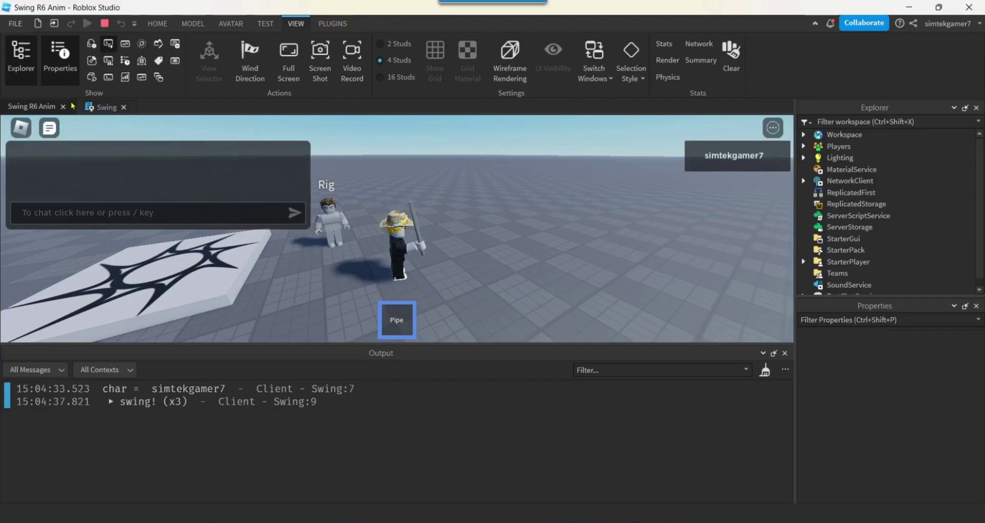
Reset the test character from the Roblox in-game menu.
{"action": "left_click", "coordinate": [20, 128]}
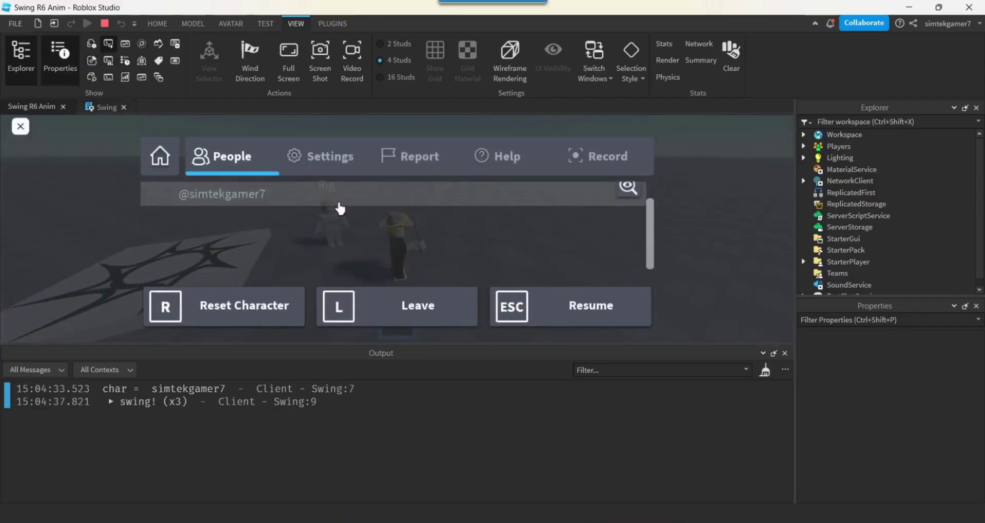
{"action": "left_click", "coordinate": [264, 322]}
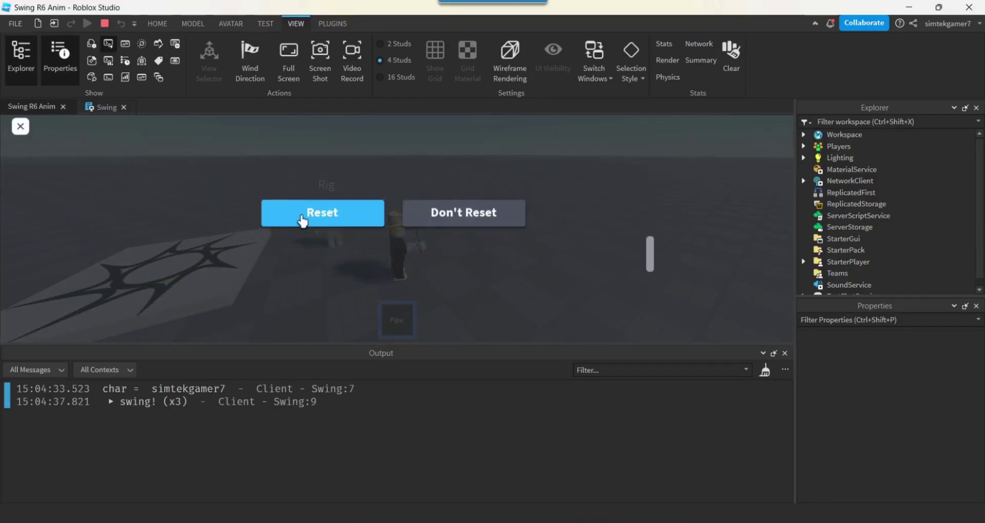
{"action": "left_click", "coordinate": [304, 220]}
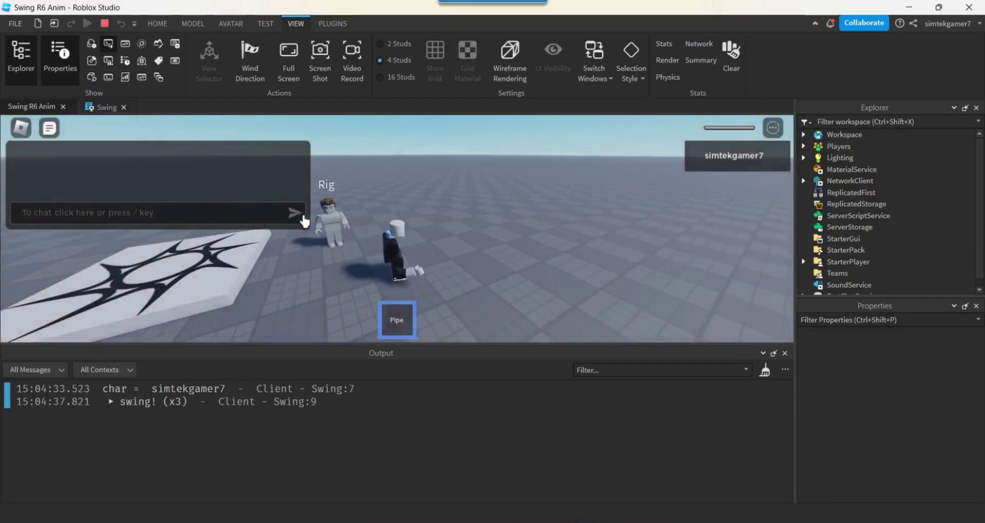
Swing the Pipe repeatedly after respawning until Output shows swing! (x9).
{"action": "left_click", "coordinate": [494, 260]}
{"action": "left_click", "coordinate": [495, 259]}
{"action": "left_click", "coordinate": [494, 259]}
{"action": "left_click", "coordinate": [495, 258]}
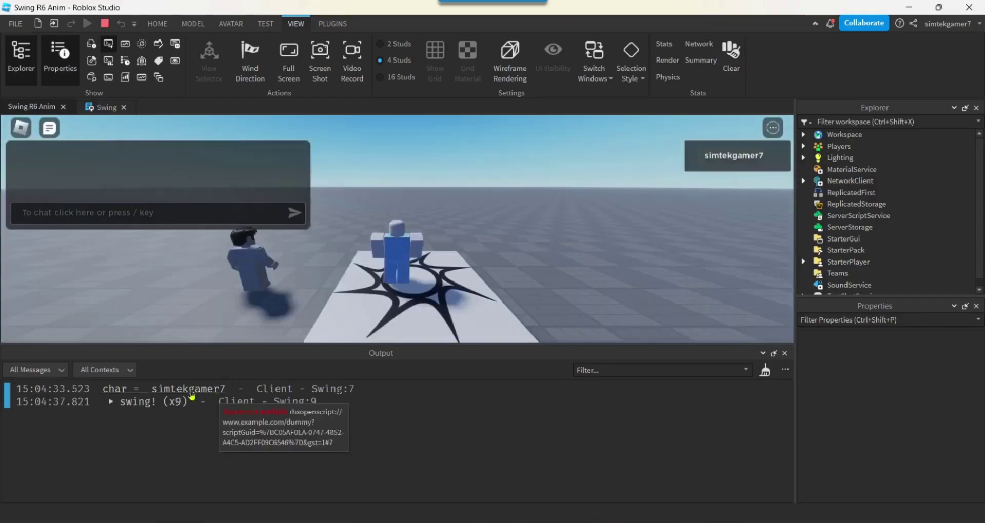
{"action": "double_click", "coordinate": [173, 403]}
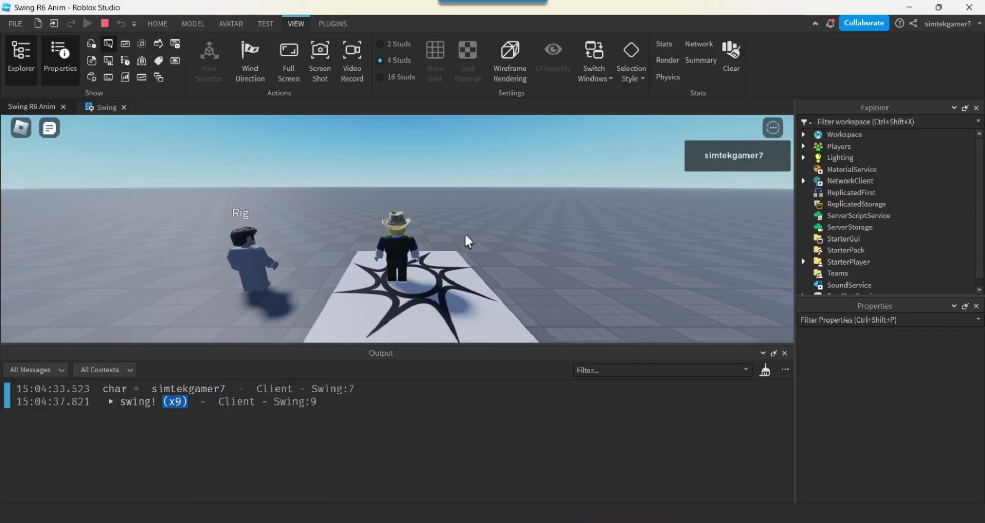
{"action": "scroll", "coordinate": [516, 235], "scroll_direction": "down", "scroll_amount": 3}
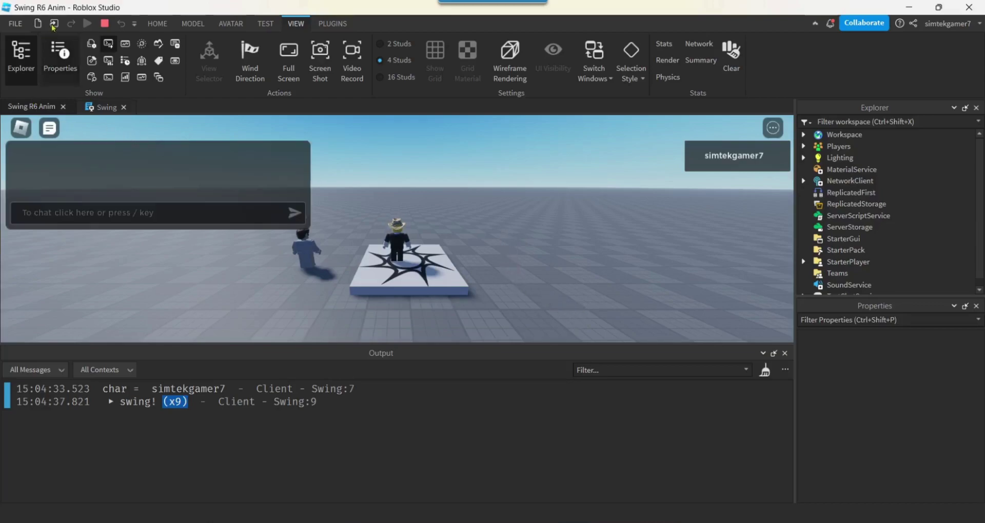
Stop the playtest, open the Swing script, and add 'local hum = nil' below line 3.
{"action": "left_click", "coordinate": [105, 24]}
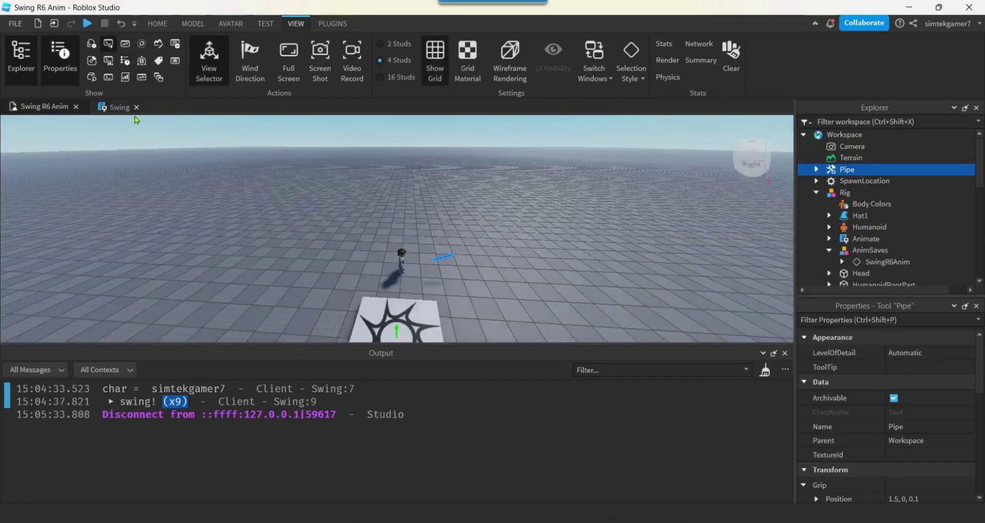
{"action": "left_click", "coordinate": [119, 108]}
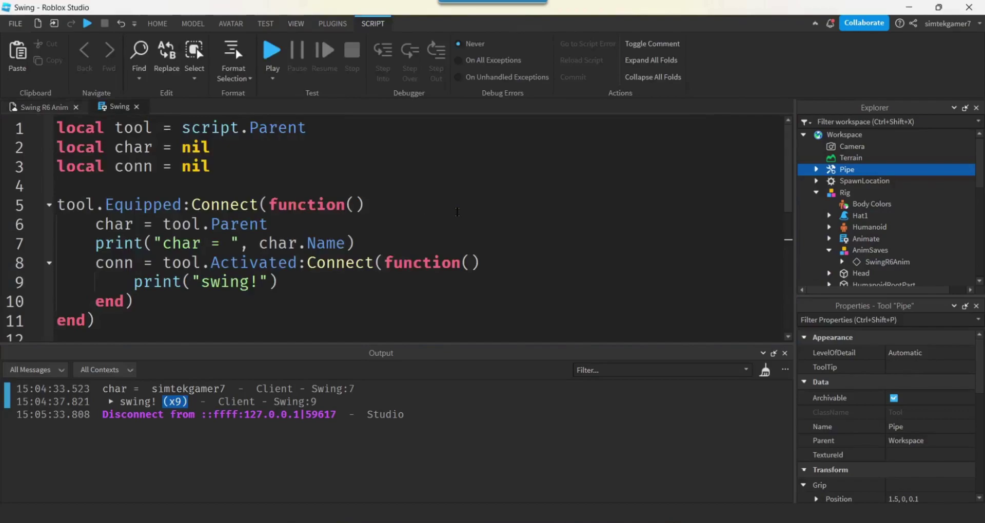
{"action": "left_click", "coordinate": [785, 353]}
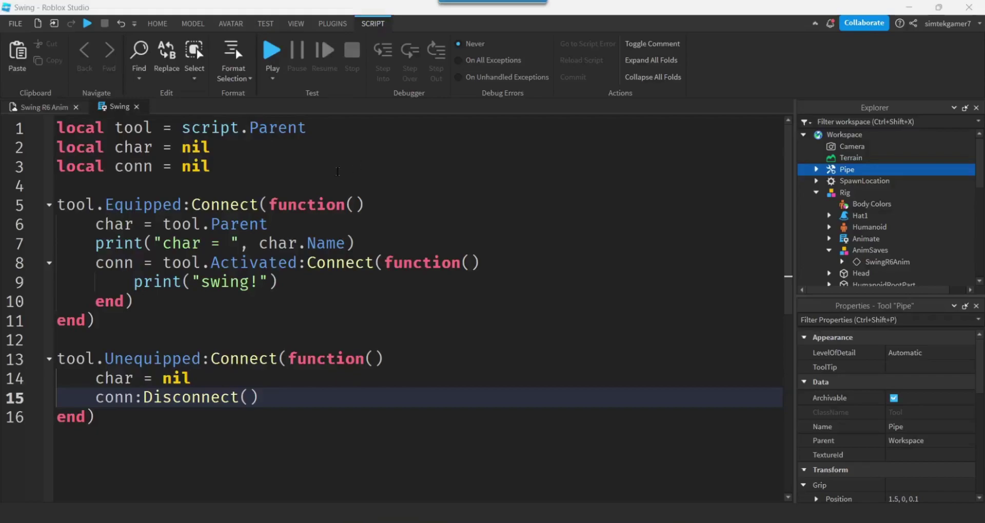
{"action": "left_click", "coordinate": [311, 171]}
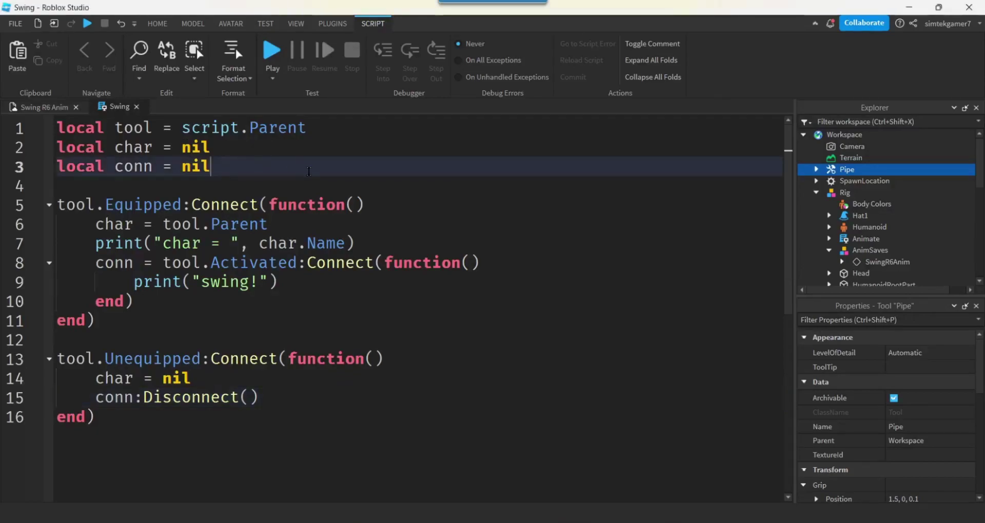
{"action": "key", "text": "Return"}
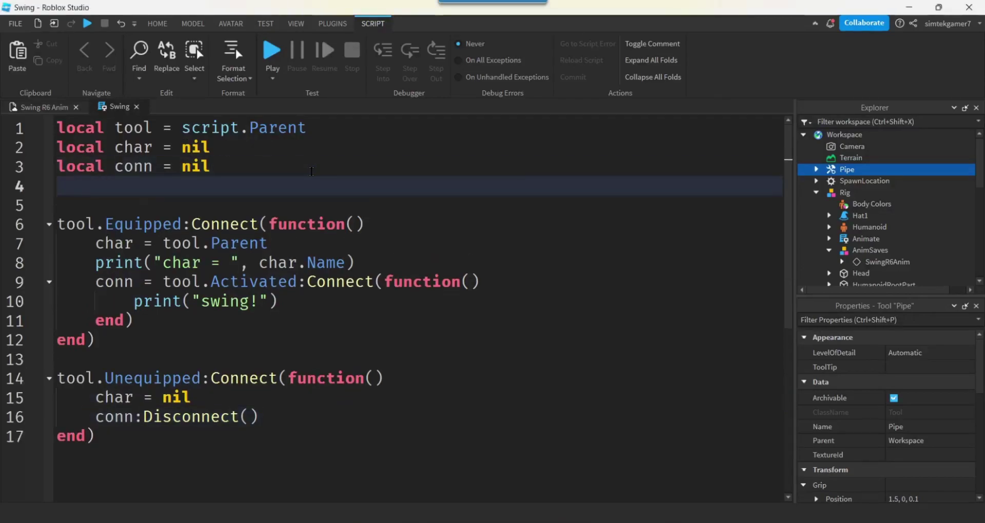
{"action": "type", "text": "local hum"}
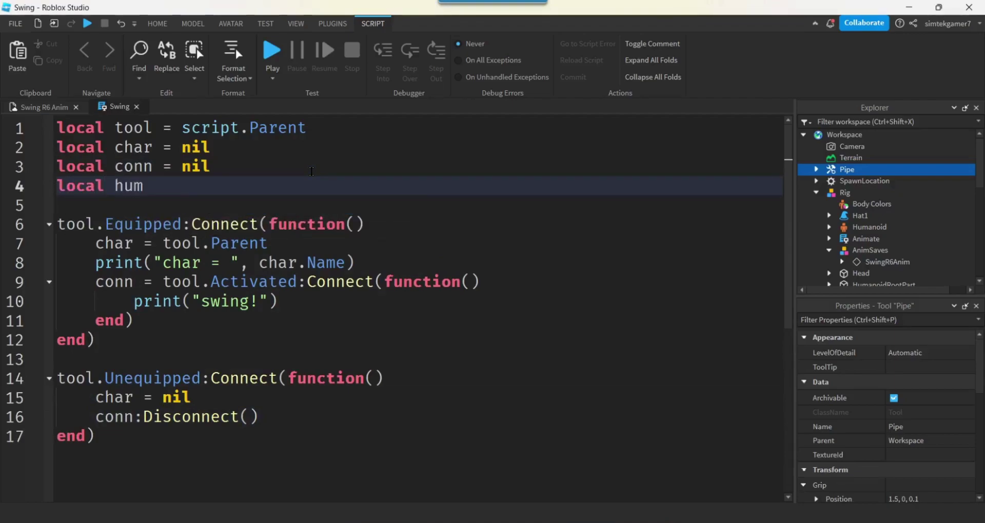
{"action": "type", "text": " = nil"}
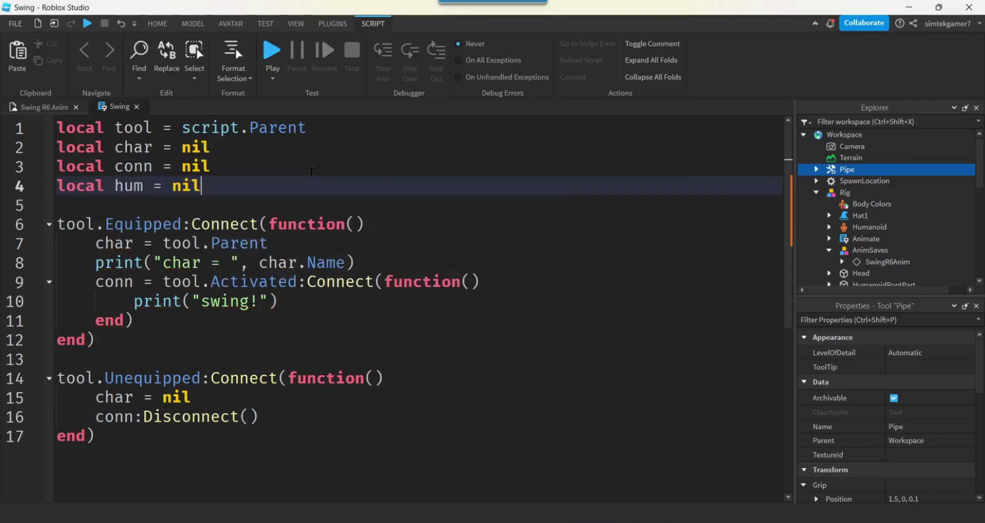
{"action": "key", "text": "Return"}
On line 5 write local swingAnimR6 = tool:WaitForChild("SwingR6").
{"action": "type", "text": "local"}
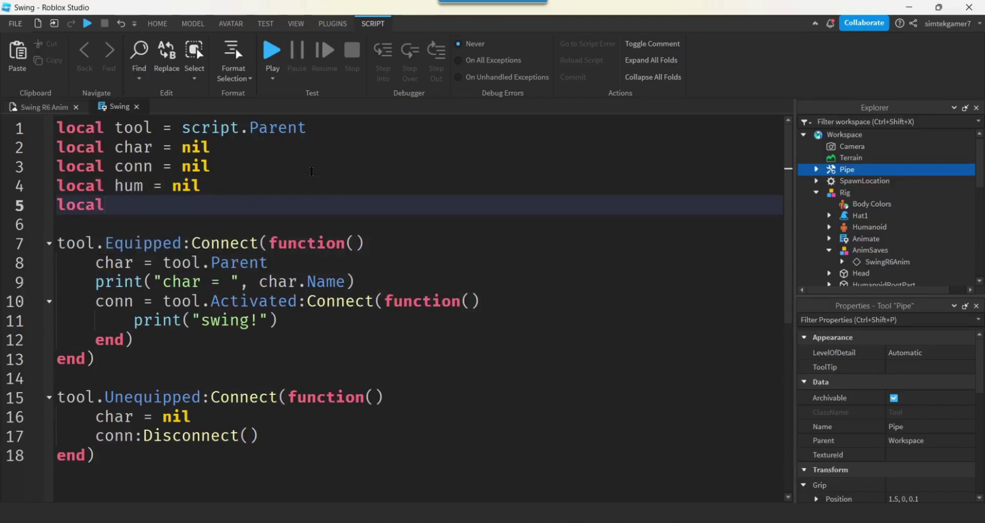
{"action": "type", "text": " swingAnim"}
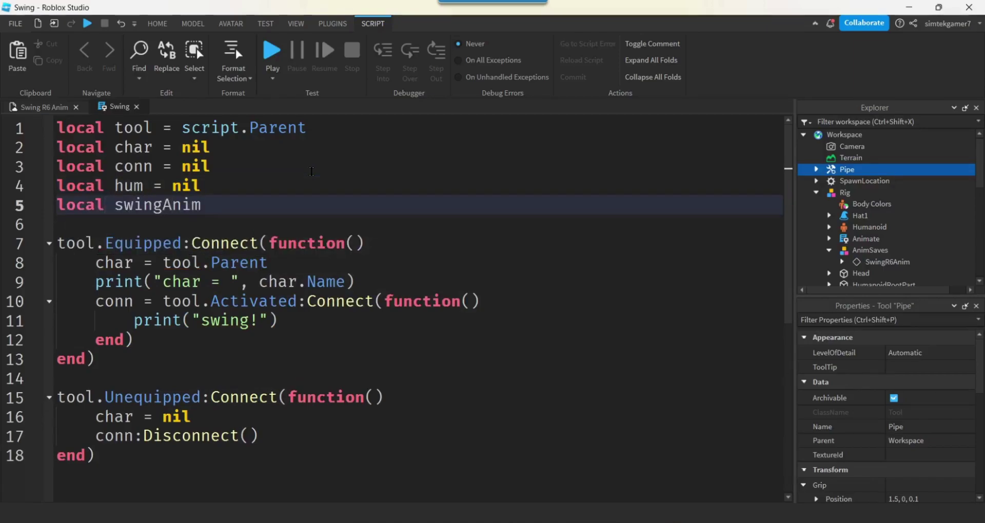
{"action": "type", "text": "R6 = script"}
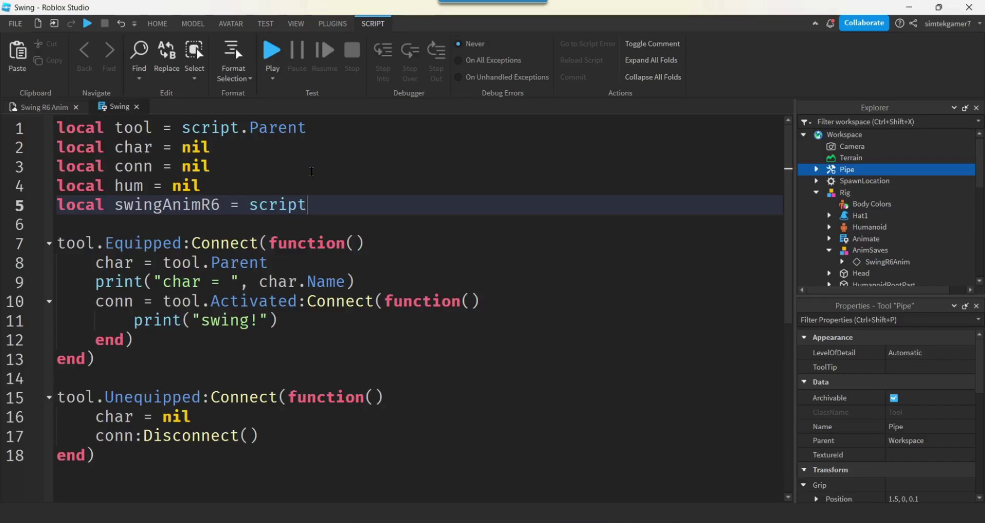
{"action": "type", "text": ".P"}
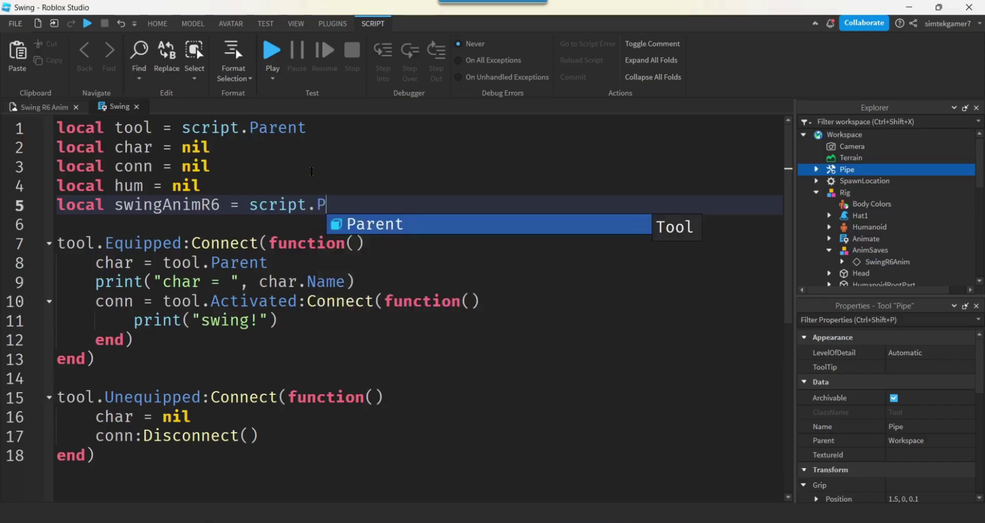
{"action": "key", "text": "BackSpace"}
{"action": "key", "text": "BackSpace"}
{"action": "key", "text": "BackSpace"}
{"action": "key", "text": "BackSpace"}
{"action": "key", "text": "BackSpace"}
{"action": "key", "text": "BackSpace"}
{"action": "key", "text": "BackSpace"}
{"action": "key", "text": "BackSpace"}
{"action": "type", "text": "to"}
{"action": "key", "text": "Tab"}
{"action": "type", "text": ":W"}
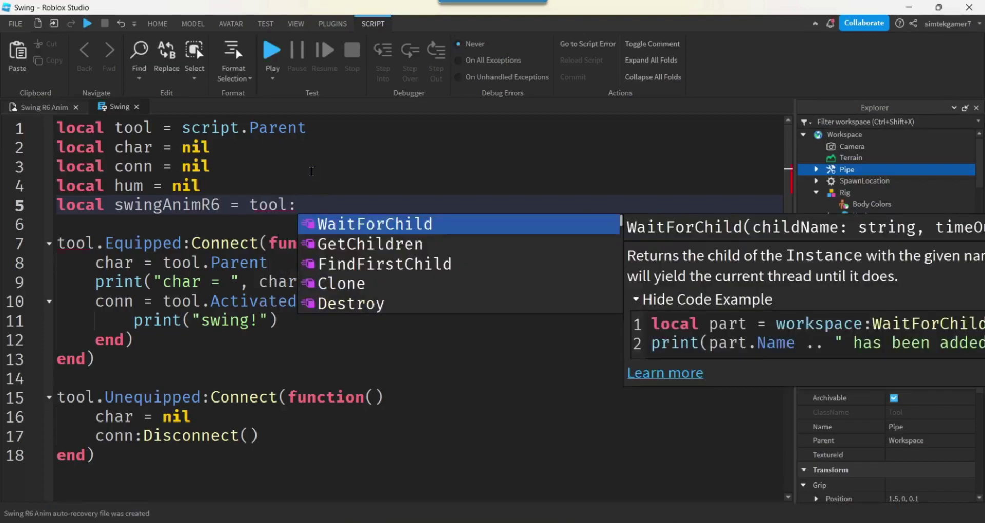
{"action": "key", "text": "Tab"}
{"action": "type", "text": "\"S"}
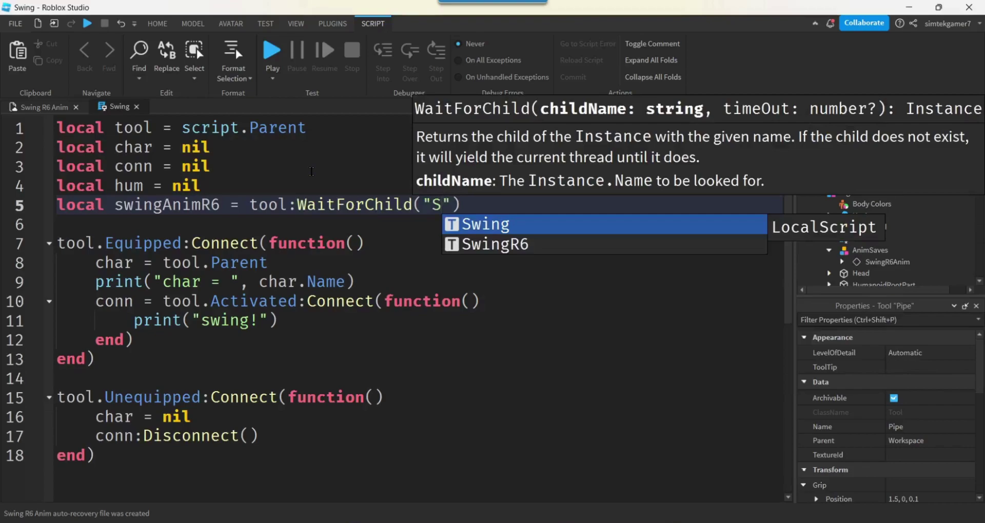
{"action": "key", "text": "Down"}
{"action": "key", "text": "Tab"}
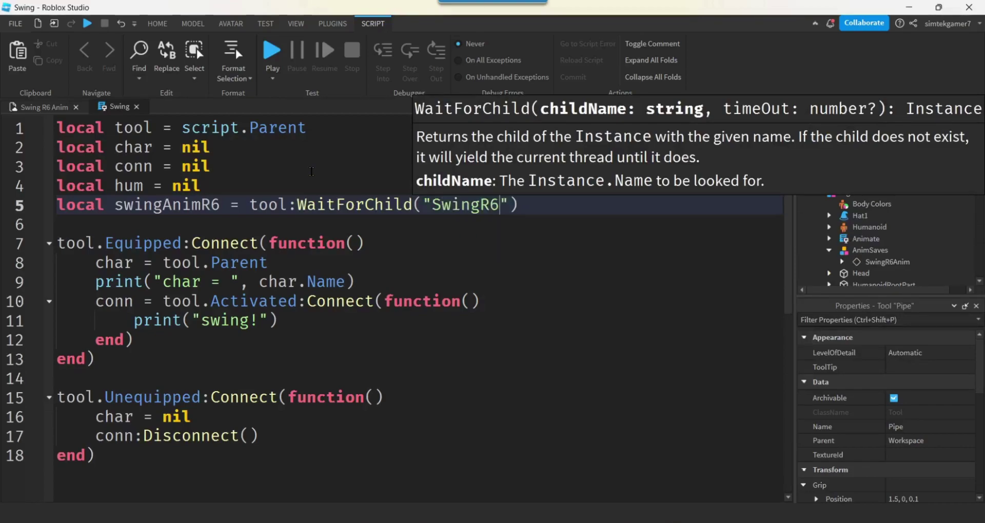
Expand Pipe in Explorer to confirm the SwingR6 animation exists, then return to line 5.
{"action": "left_click", "coordinate": [870, 227]}
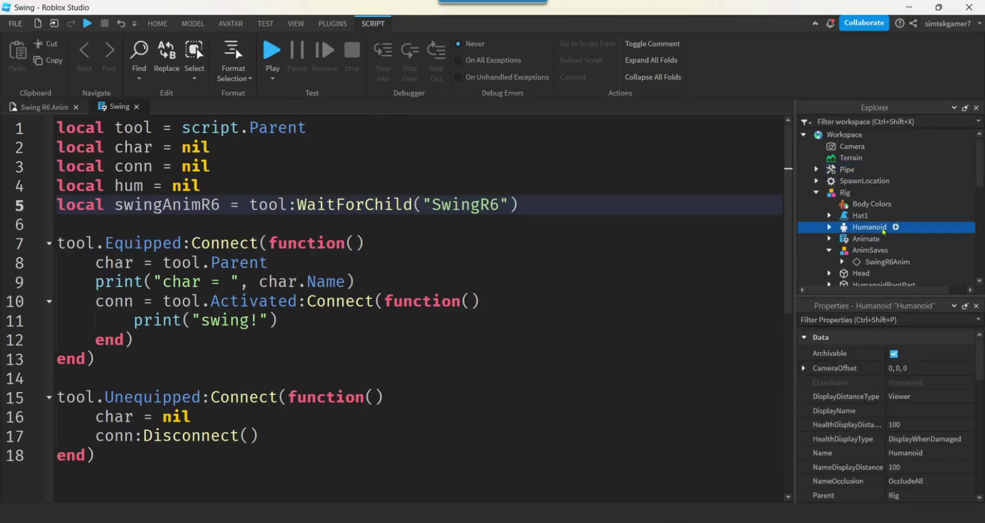
{"action": "left_click", "coordinate": [818, 170]}
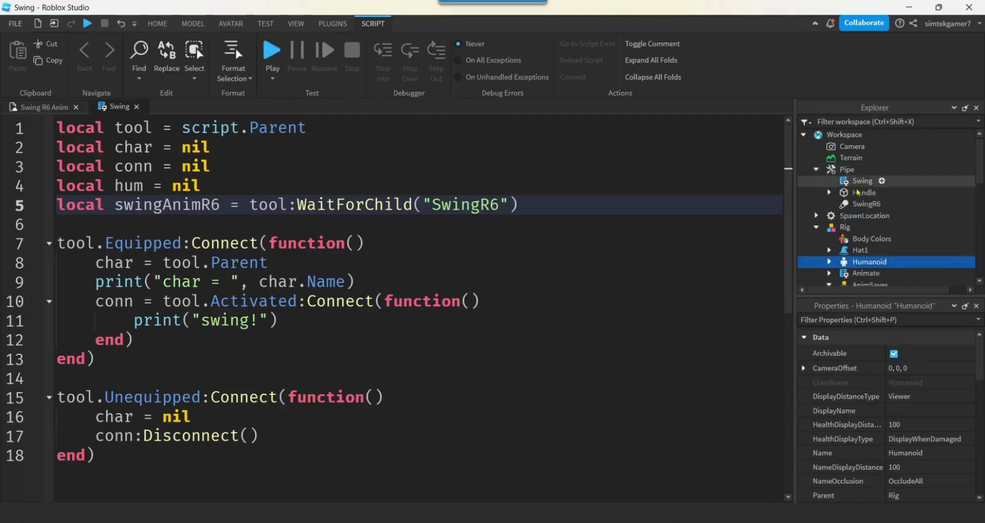
{"action": "left_click", "coordinate": [862, 204]}
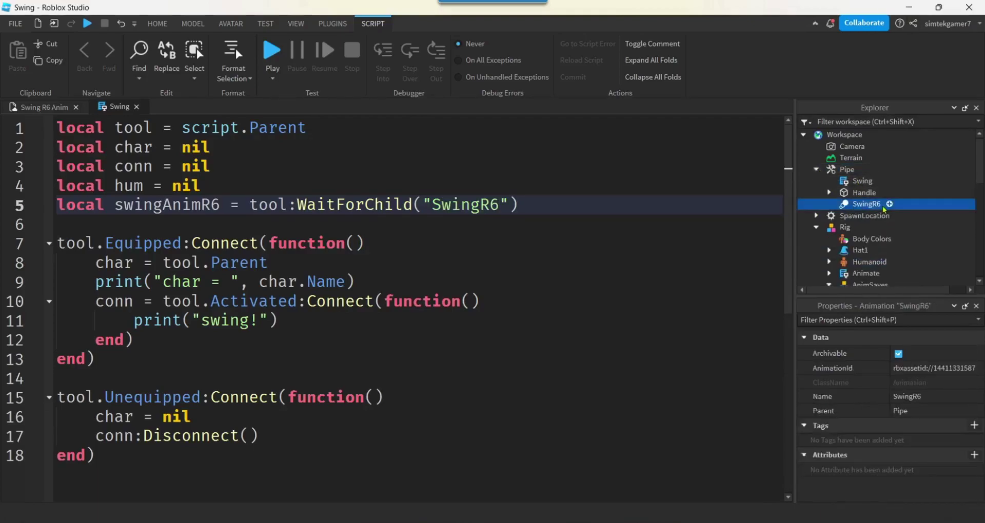
{"action": "left_click", "coordinate": [547, 204]}
{"action": "scroll", "coordinate": [324, 225], "scroll_direction": "down", "scroll_amount": 1}
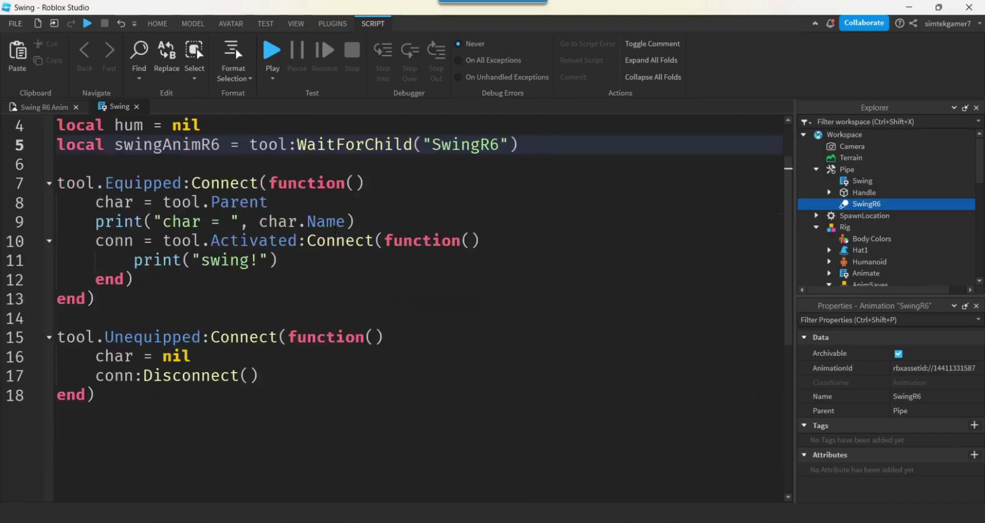
Below the char assignment in Equipped, add hum = char:WaitForChild("Humanoid").
{"action": "left_click", "coordinate": [166, 188]}
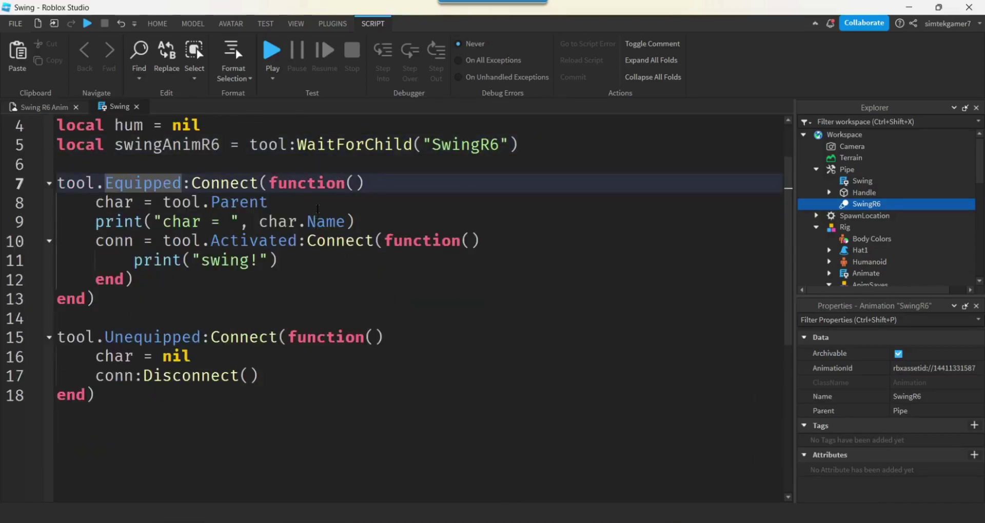
{"action": "left_click", "coordinate": [365, 202]}
{"action": "key", "text": "Return"}
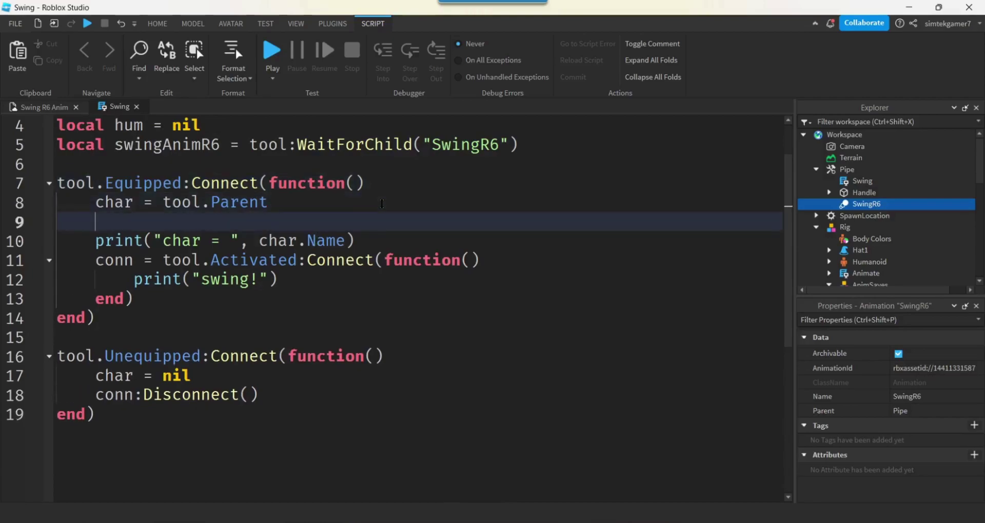
{"action": "type", "text": "hum = char"}
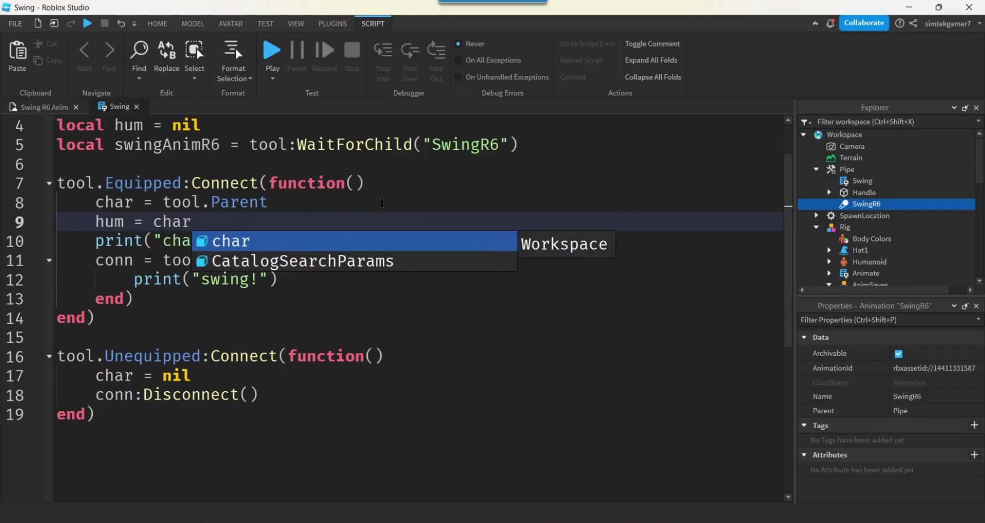
{"action": "type", "text": ":W"}
{"action": "key", "text": "Tab"}
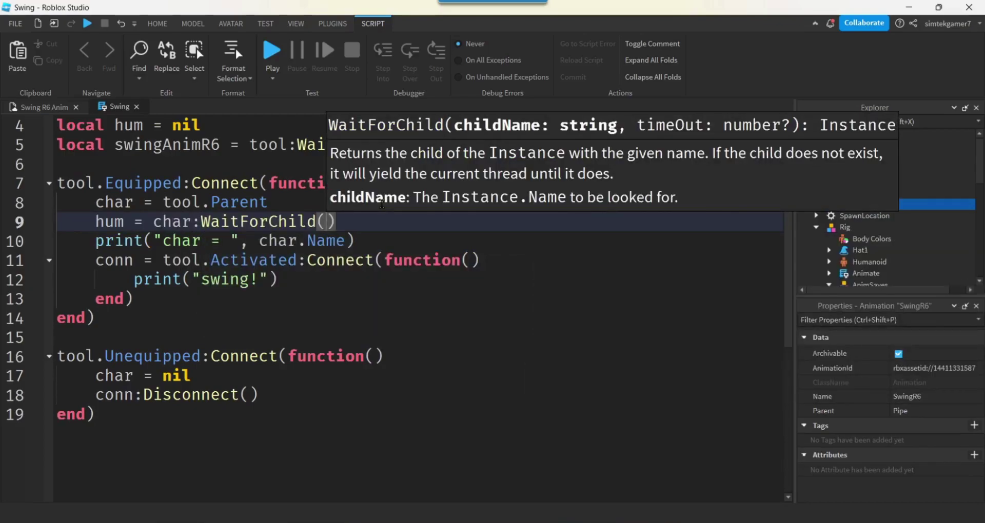
{"action": "type", "text": "\"Humanoid"}
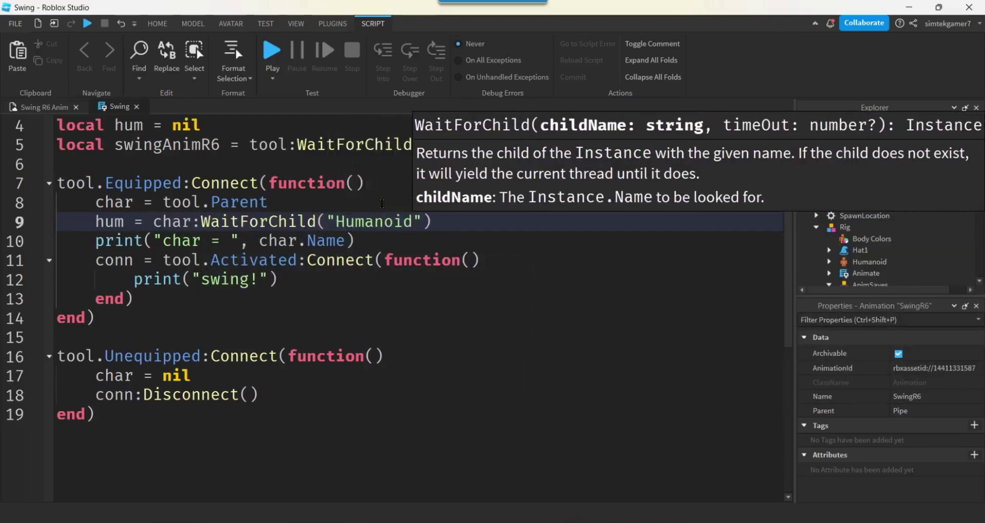
{"action": "key", "text": "End"}
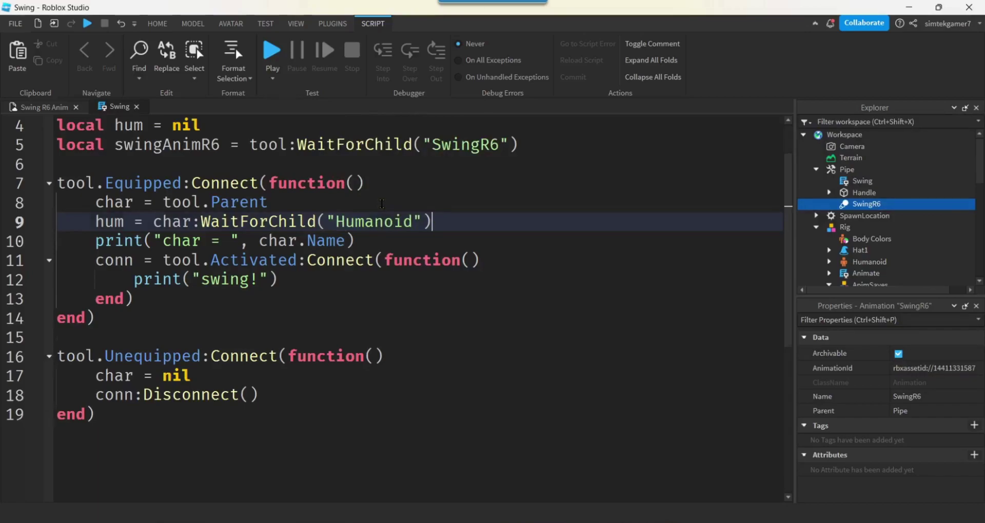
{"action": "key", "text": "Return"}
Add local animator = hum:WaitForChild("Animator") and local track = animator:LoadAnimation(swingAnimR6).
{"action": "type", "text": "local "}
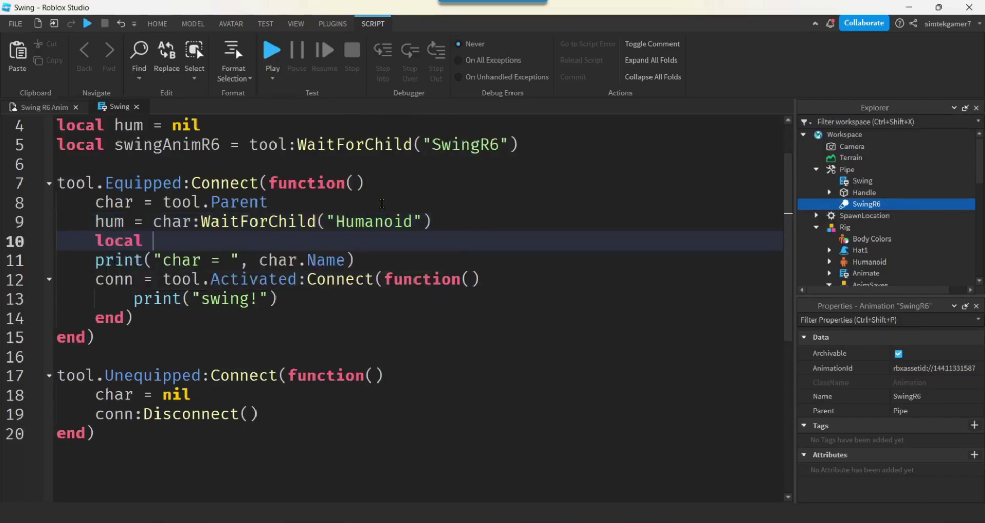
{"action": "type", "text": "animat"}
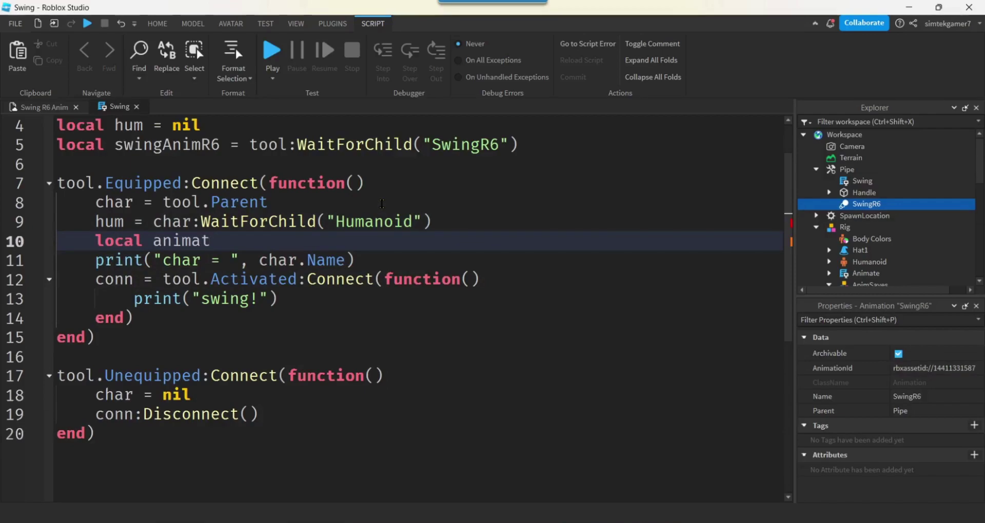
{"action": "type", "text": "or = hum:"}
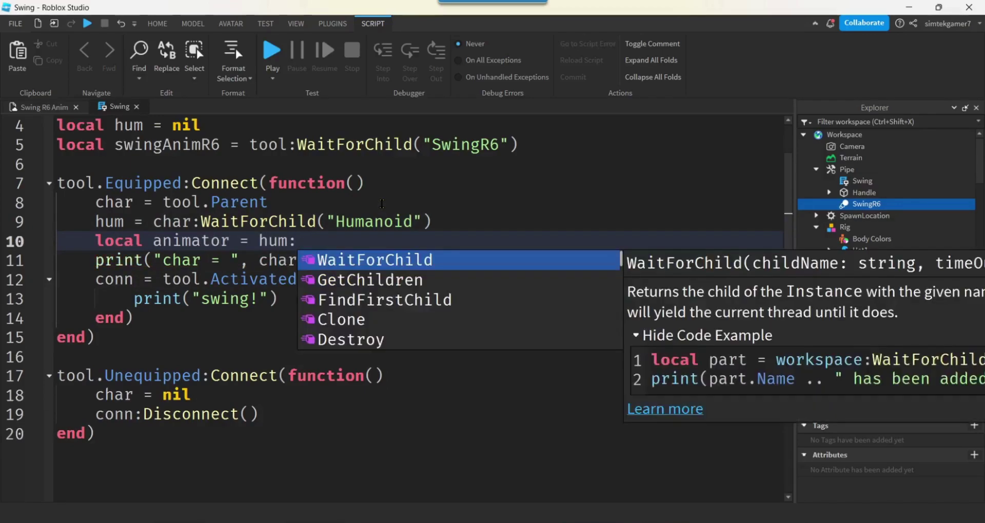
{"action": "key", "text": "Tab"}
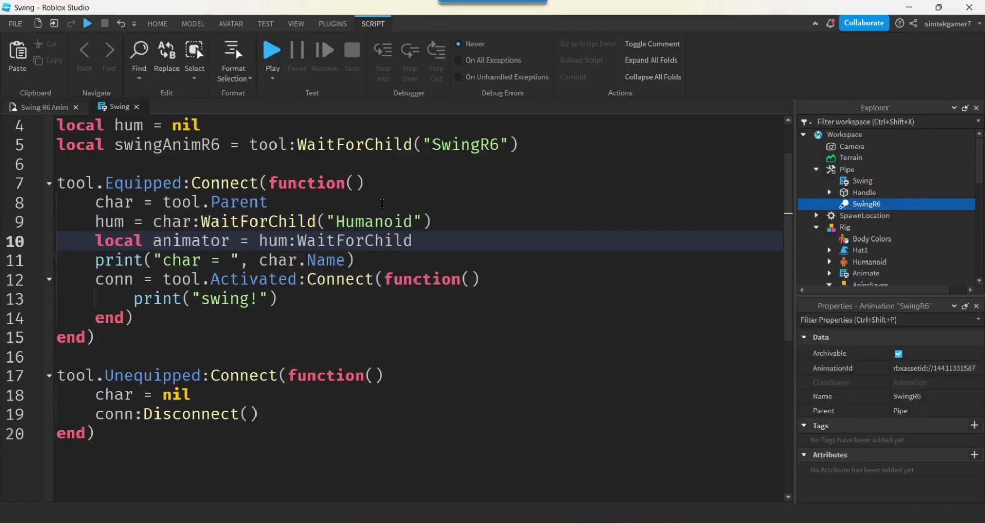
{"action": "type", "text": "\"A"}
{"action": "key", "text": "BackSpace"}
{"action": "key", "text": "BackSpace"}
{"action": "type", "text": "(\"A"}
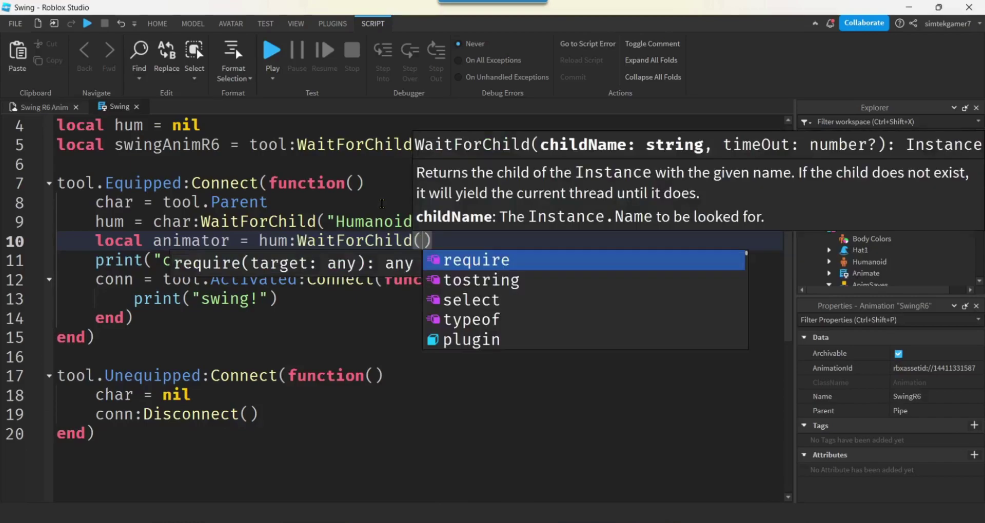
{"action": "type", "text": "nimator"}
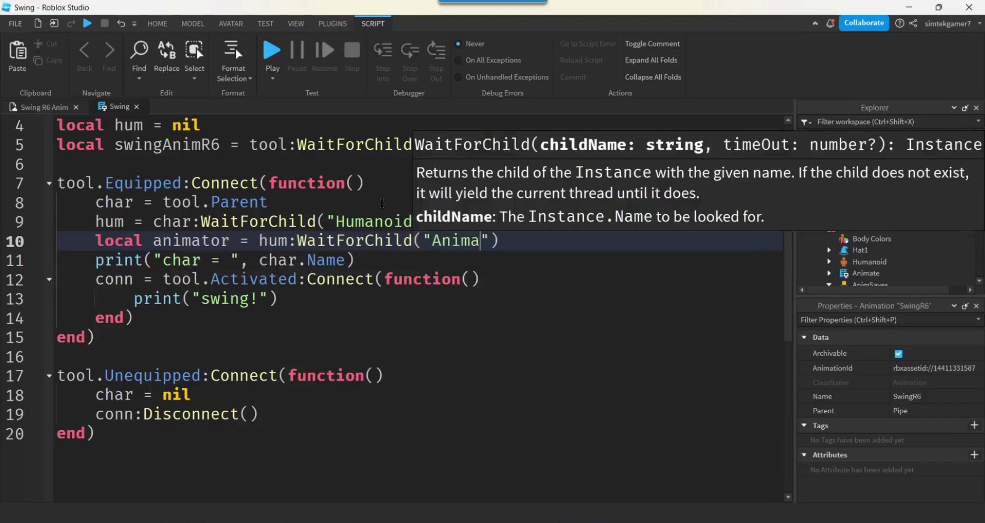
{"action": "key", "text": "Right"}
{"action": "key", "text": "Right"}
{"action": "key", "text": "Return"}
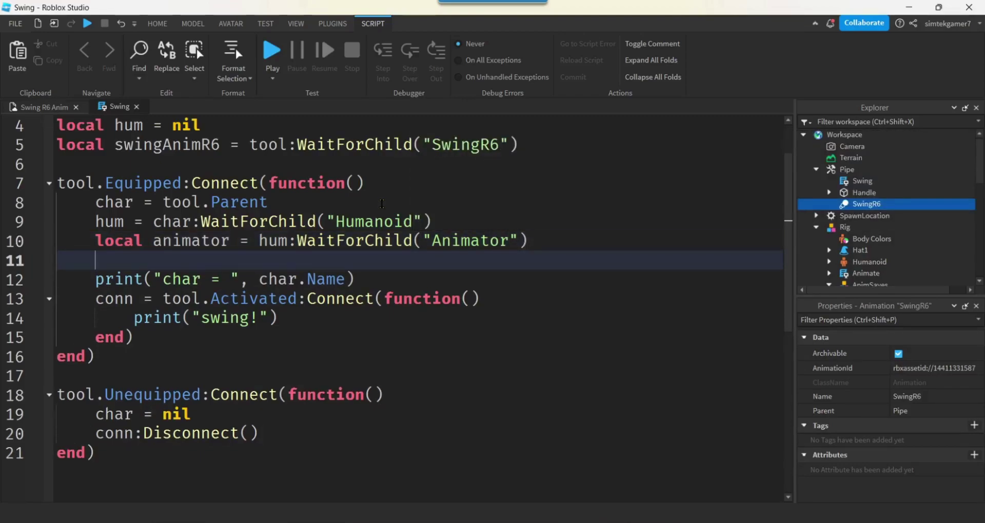
{"action": "type", "text": "local track = animator"}
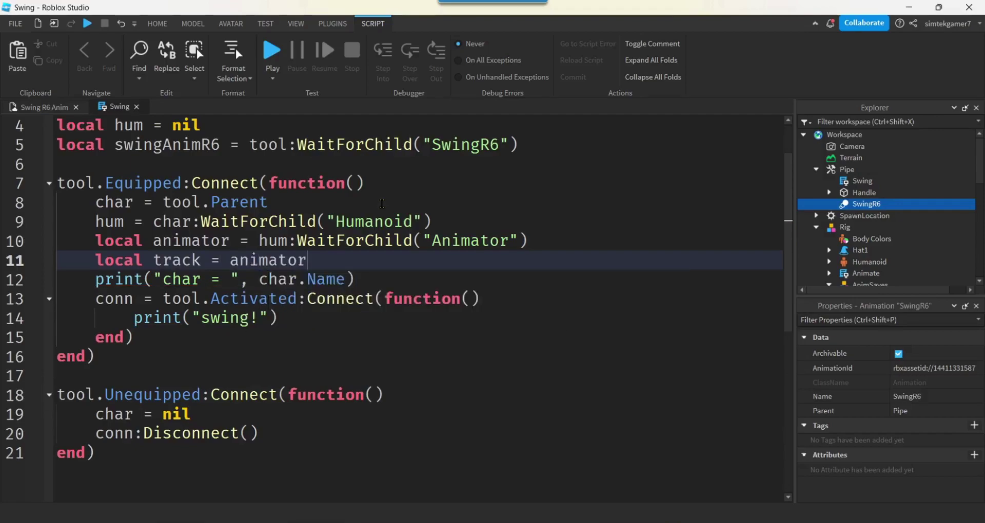
{"action": "type", "text": ":LoadAnimati"}
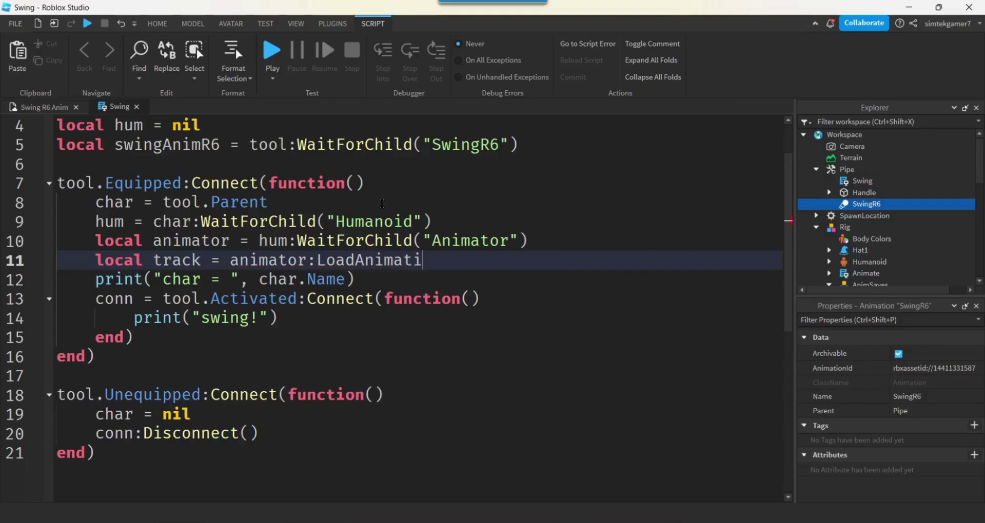
{"action": "type", "text": "on"}
{"action": "type", "text": "(si"}
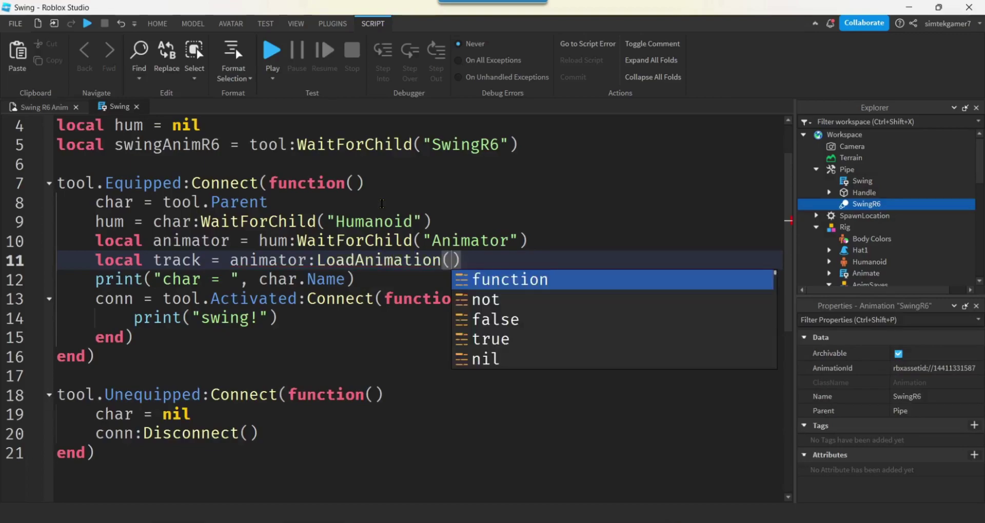
{"action": "key", "text": "Down"}
{"action": "key", "text": "Down"}
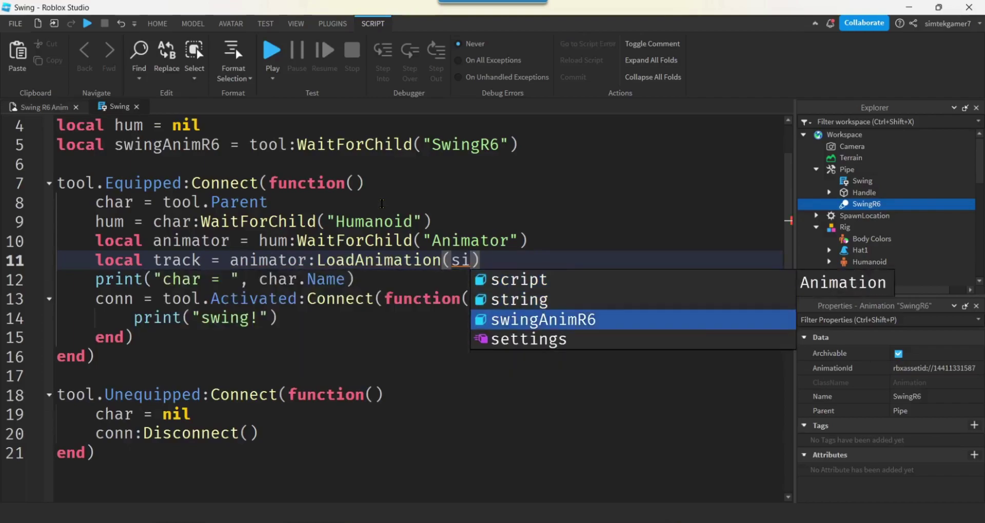
{"action": "key", "text": "Tab"}
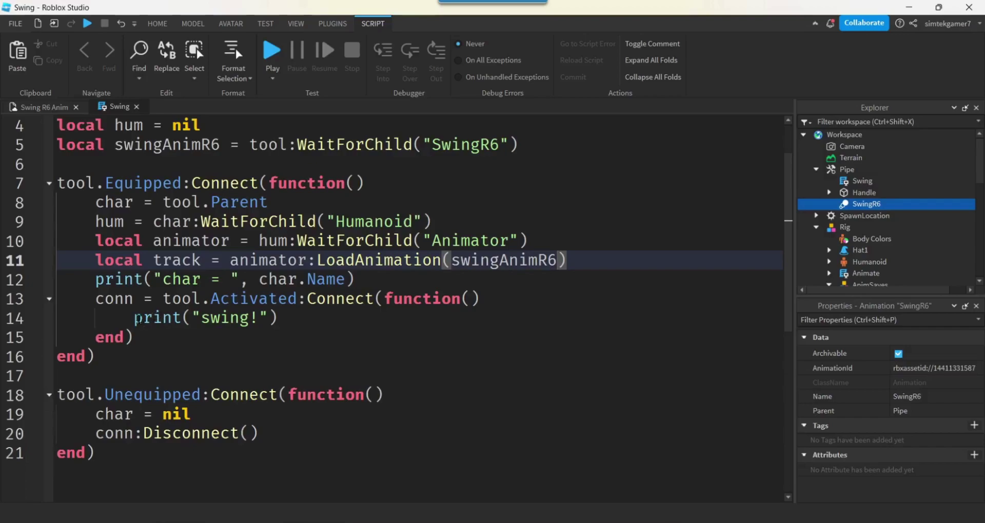
Replace print("swing!") on line 14 with track:Play().
{"action": "left_click_drag", "start_coordinate": [135, 319], "coordinate": [280, 318]}
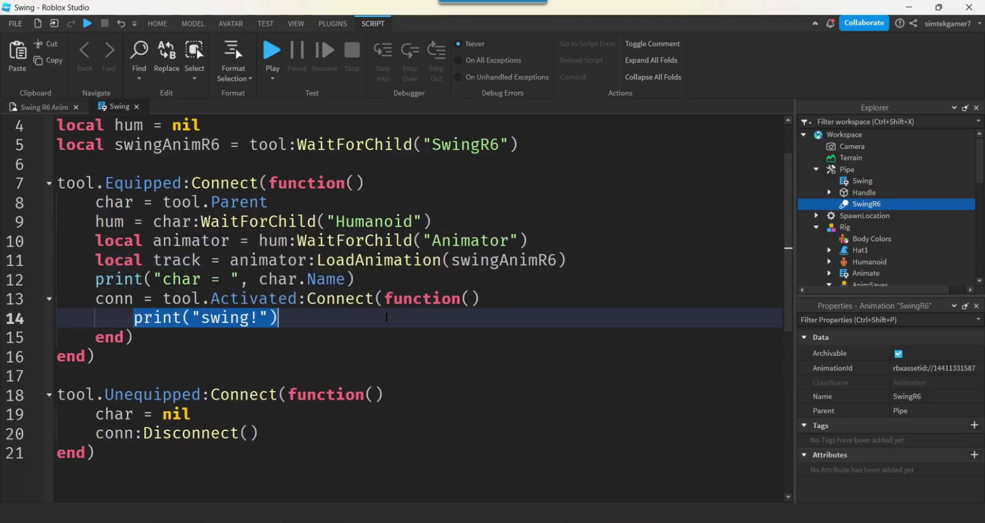
{"action": "type", "text": "tr"}
{"action": "key", "text": "Tab"}
{"action": "type", "text": ":"}
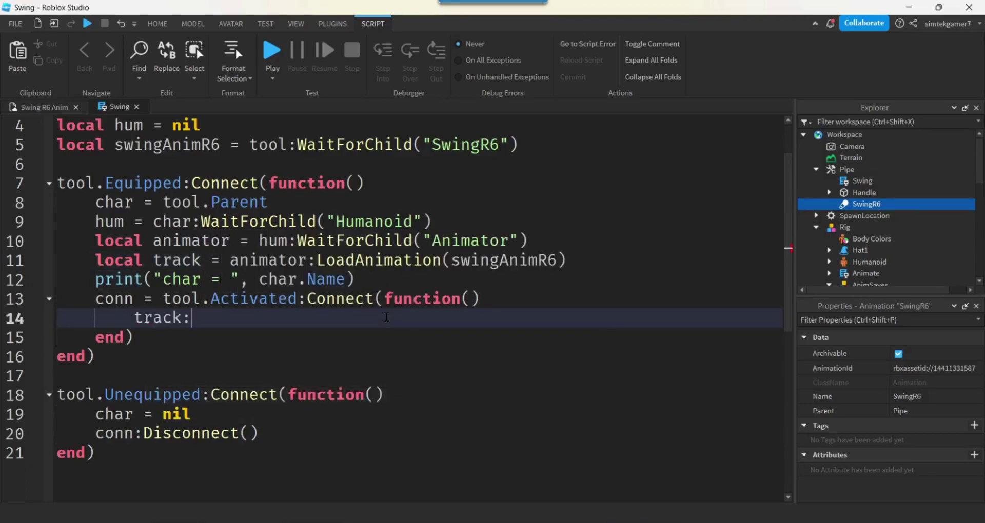
{"action": "type", "text": "Play()"}
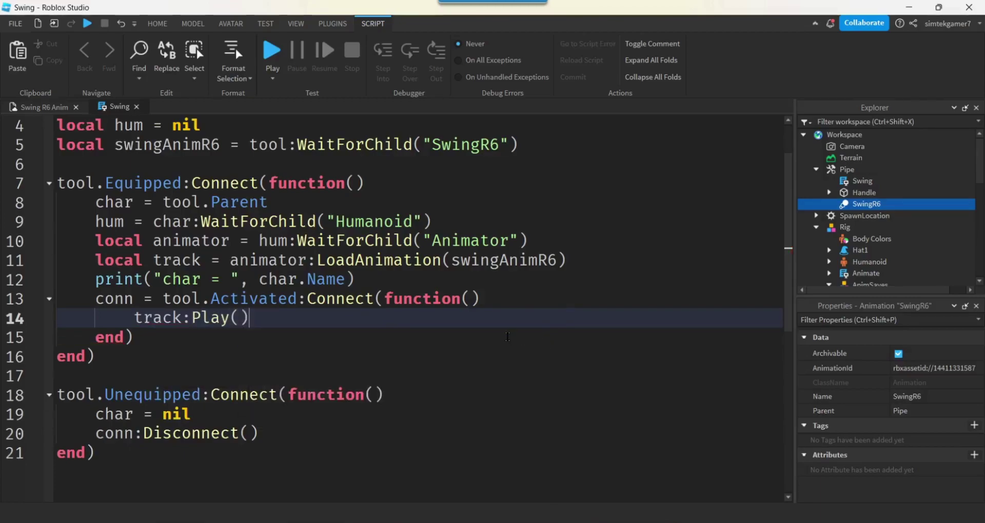
Add hum = nil after char = nil in the Unequipped handler.
{"action": "scroll", "coordinate": [452, 338], "scroll_direction": "down", "scroll_amount": 1}
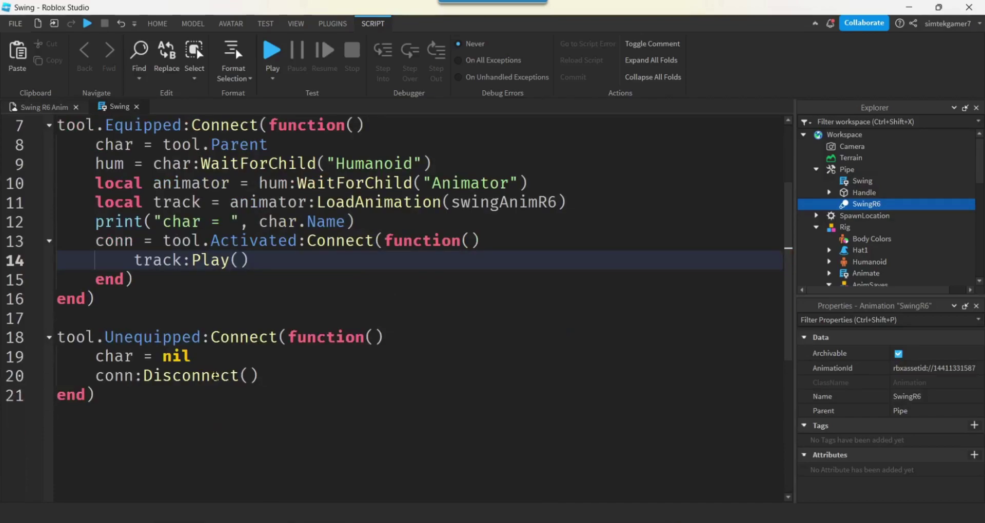
{"action": "left_click", "coordinate": [226, 357]}
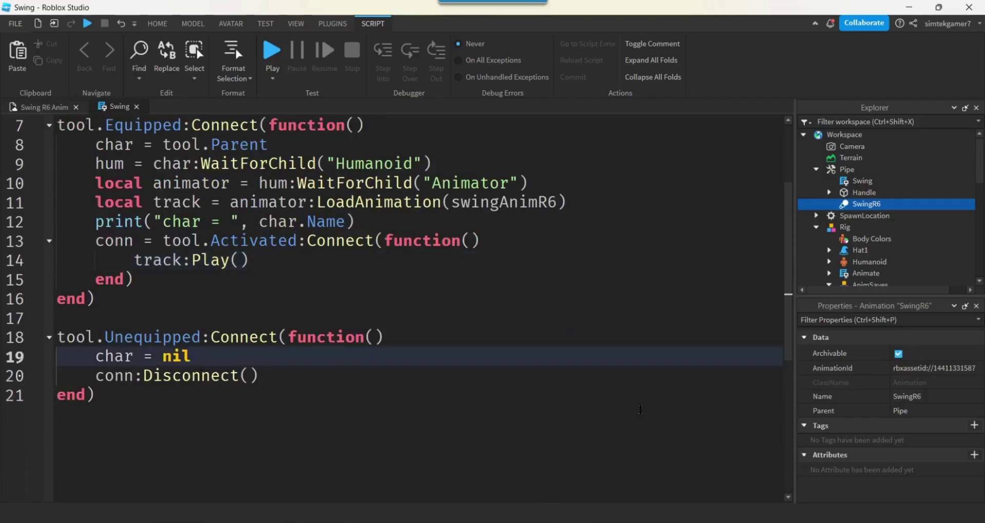
{"action": "key", "text": "Return"}
{"action": "type", "text": "hum = nil"}
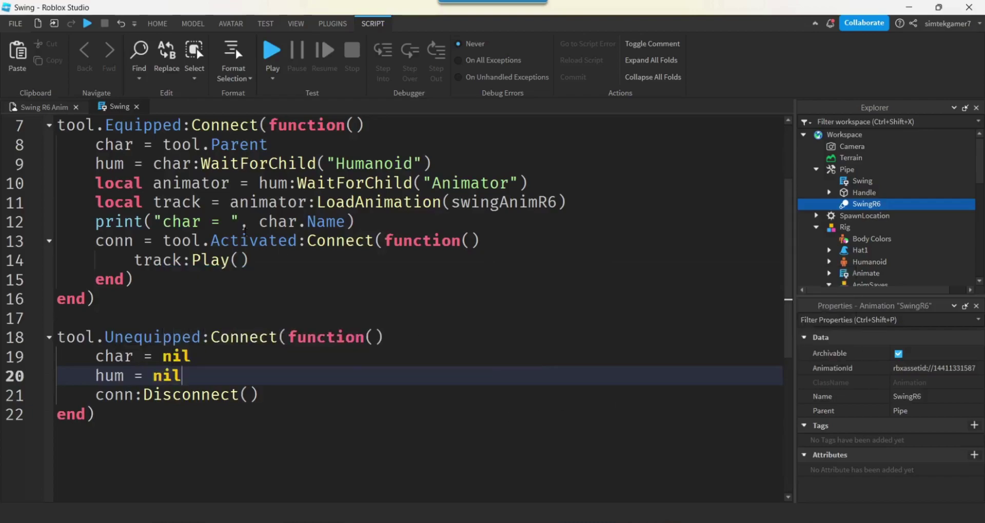
{"action": "left_click", "coordinate": [104, 165]}
{"action": "left_click", "coordinate": [245, 376]}
{"action": "left_click_drag", "start_coordinate": [108, 395], "coordinate": [282, 393]}
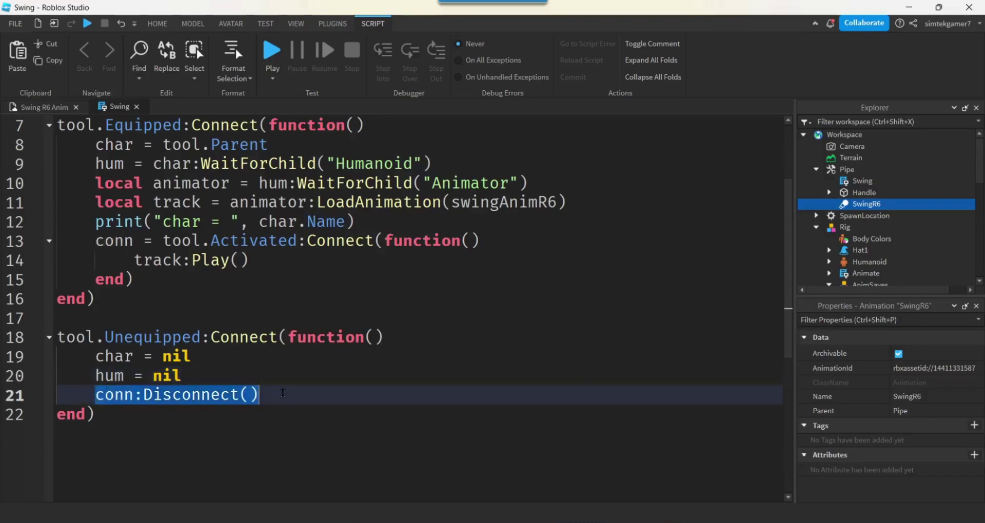
Start a playtest, clear the Output, walk forward, and equip the Pipe with key 1.
{"action": "left_click", "coordinate": [270, 52]}
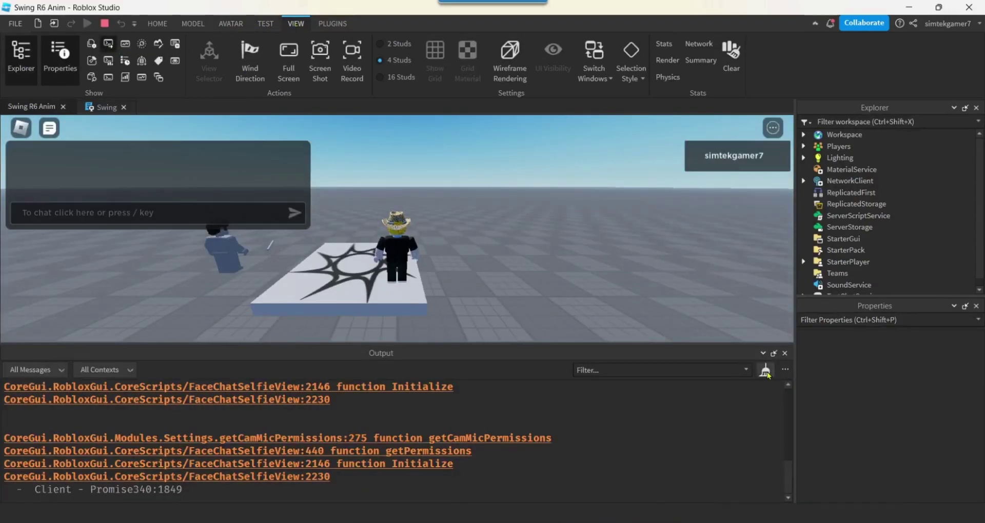
{"action": "left_click", "coordinate": [764, 371]}
{"action": "key", "text": "w"}
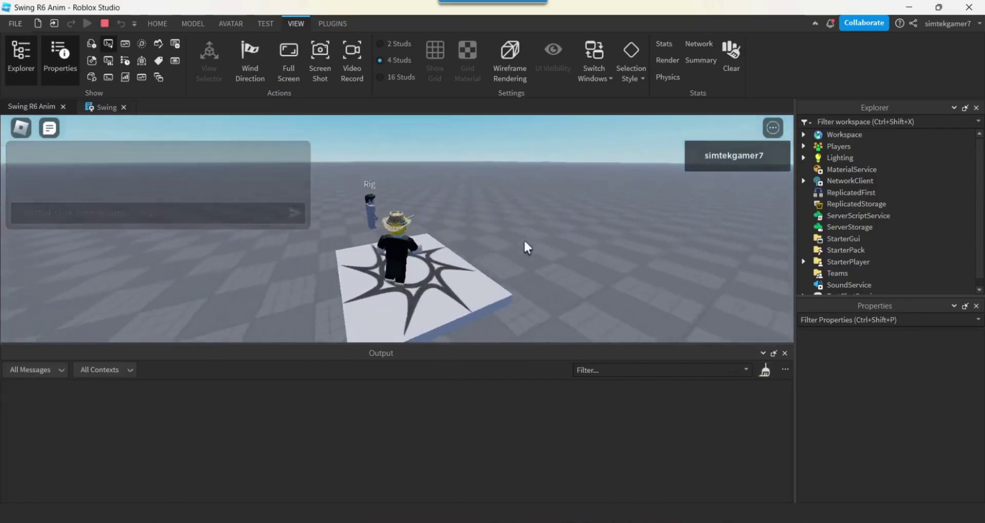
{"action": "key", "text": "1"}
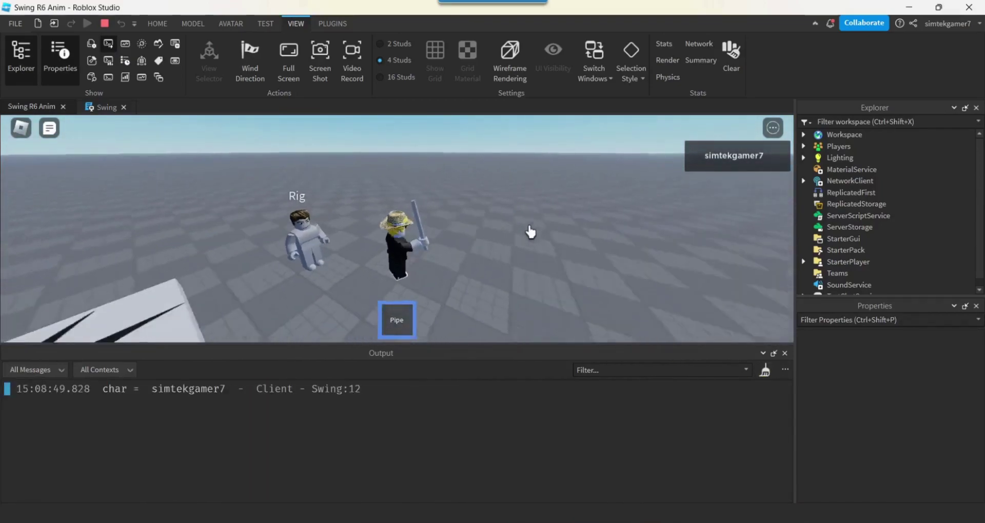
{"action": "right_click_drag", "start_coordinate": [556, 225], "coordinate": [556, 225]}
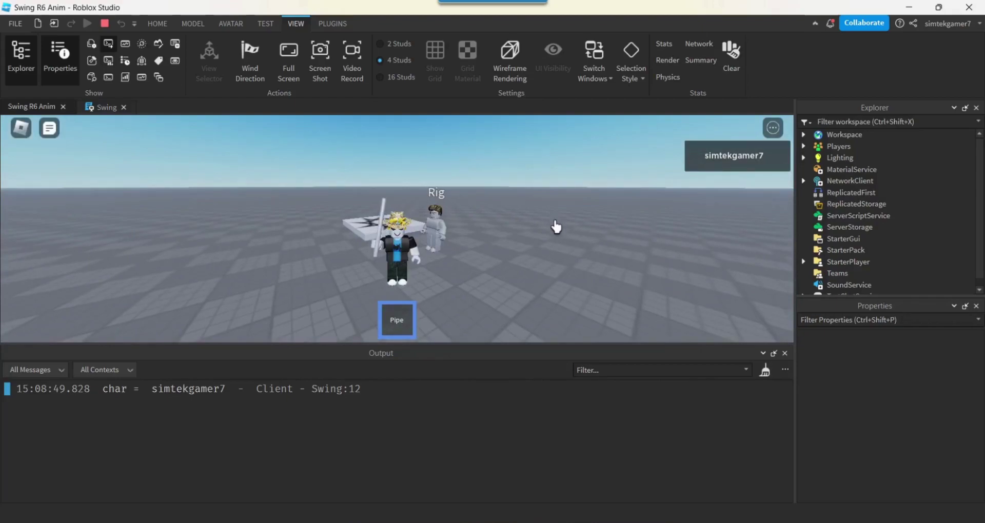
Stop the playtest, drag the Pipe tool from Workspace into StarterPack, and play again.
{"action": "left_click", "coordinate": [104, 24]}
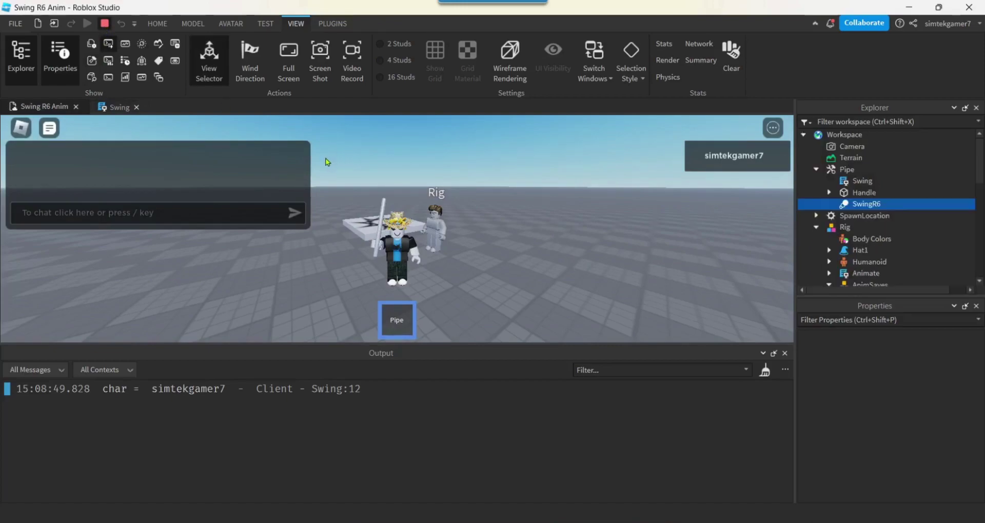
{"action": "left_click", "coordinate": [816, 169]}
{"action": "scroll", "coordinate": [868, 215], "scroll_direction": "down", "scroll_amount": 1}
{"action": "scroll", "coordinate": [869, 218], "scroll_direction": "down", "scroll_amount": 1}
{"action": "scroll", "coordinate": [867, 205], "scroll_direction": "up", "scroll_amount": 1}
{"action": "left_click", "coordinate": [817, 159]}
{"action": "scroll", "coordinate": [862, 168], "scroll_direction": "up", "scroll_amount": 1}
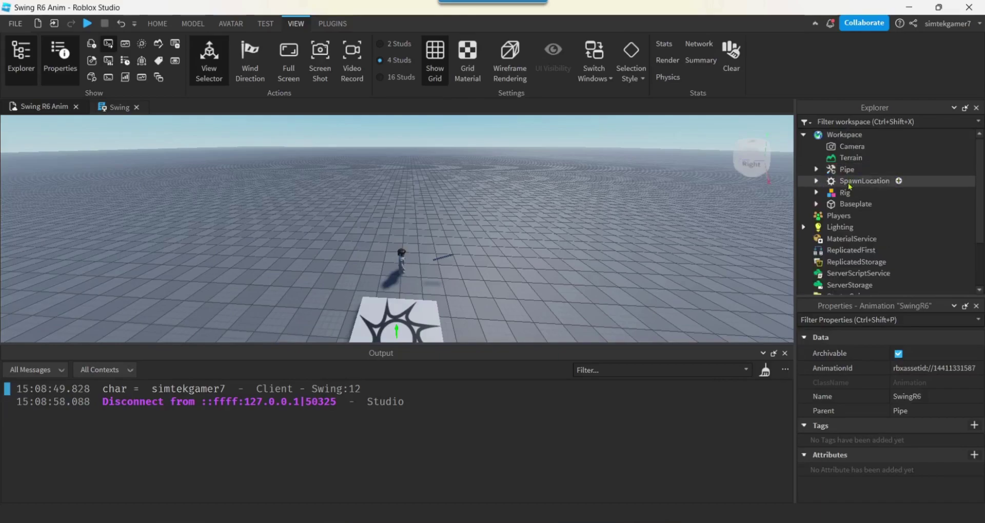
{"action": "left_click", "coordinate": [844, 171]}
{"action": "left_click_drag", "start_coordinate": [844, 172], "coordinate": [859, 275]}
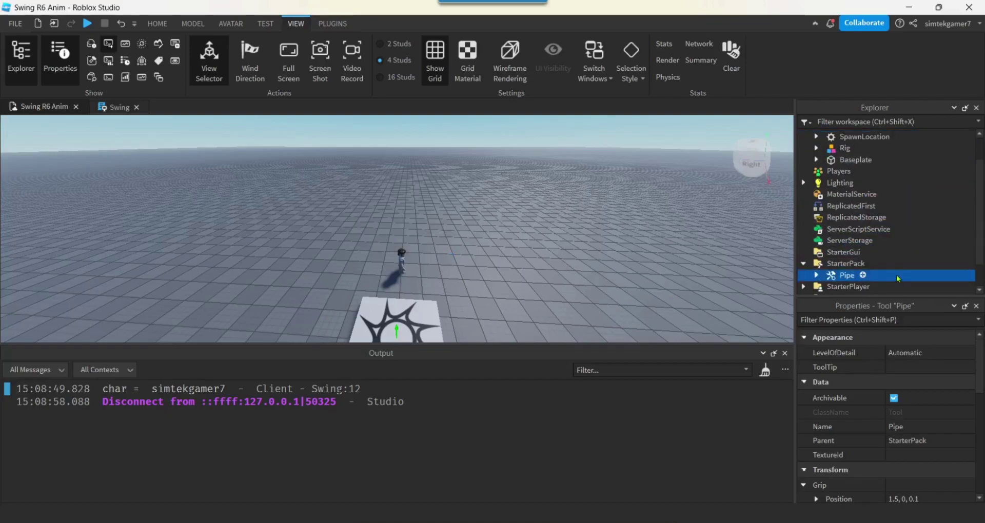
{"action": "left_click", "coordinate": [87, 24]}
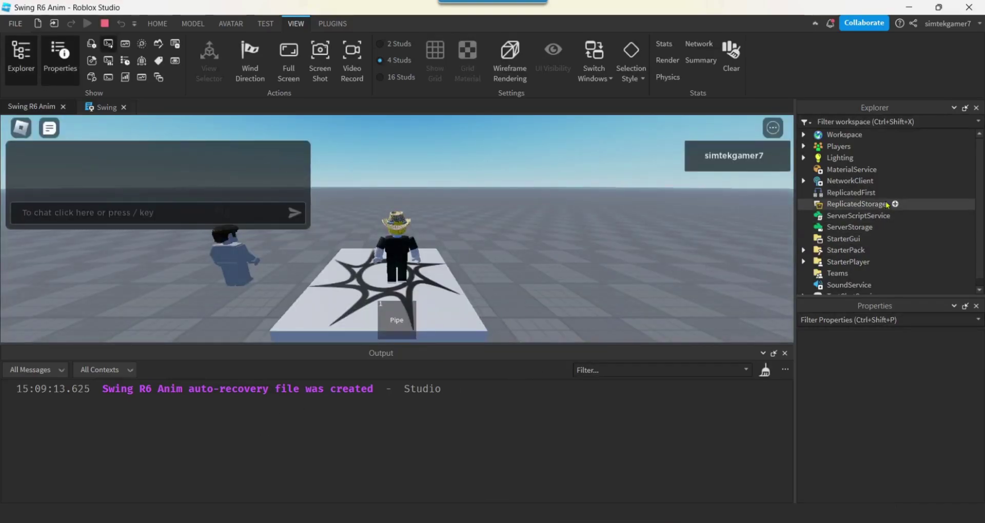
In Explorer, expand Players > player > Backpack to find the Pipe tool.
{"action": "left_click", "coordinate": [803, 134]}
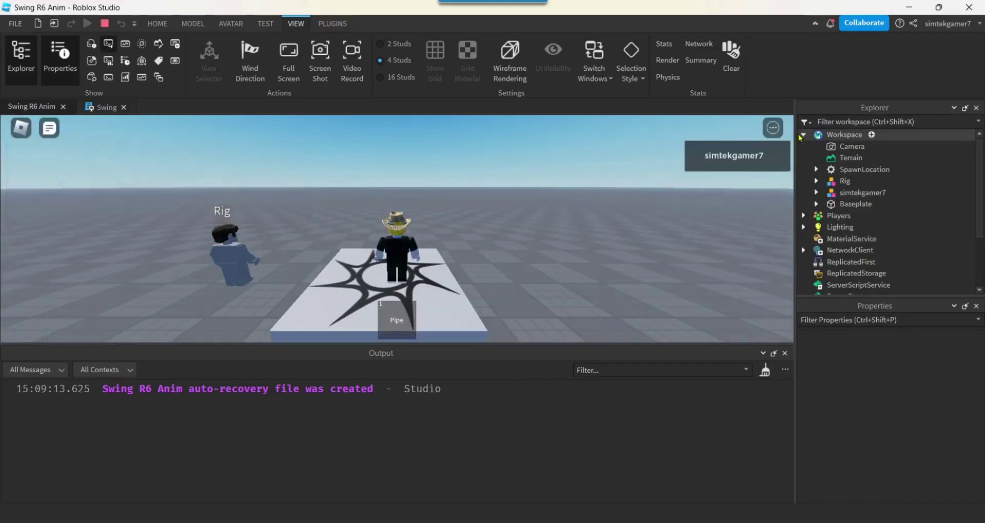
{"action": "left_click", "coordinate": [817, 193]}
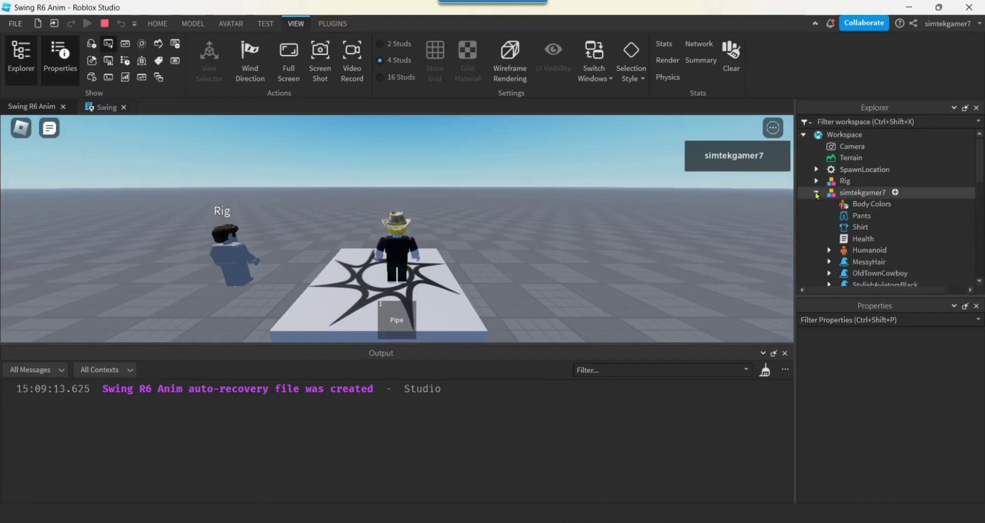
{"action": "scroll", "coordinate": [857, 200], "scroll_direction": "down", "scroll_amount": 1}
{"action": "scroll", "coordinate": [859, 205], "scroll_direction": "down", "scroll_amount": 3}
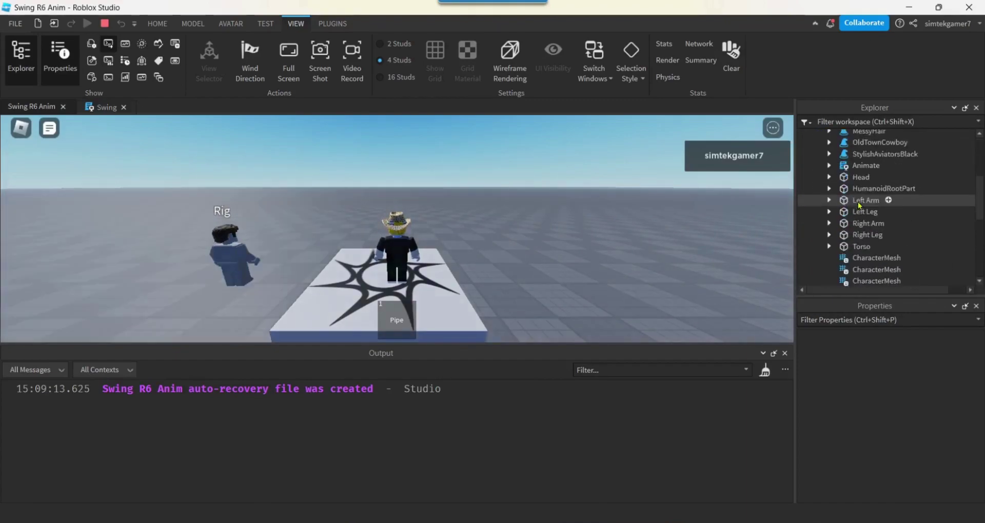
{"action": "scroll", "coordinate": [860, 204], "scroll_direction": "down", "scroll_amount": 2}
{"action": "scroll", "coordinate": [860, 205], "scroll_direction": "up", "scroll_amount": 6}
{"action": "scroll", "coordinate": [859, 205], "scroll_direction": "down", "scroll_amount": 4}
{"action": "scroll", "coordinate": [859, 205], "scroll_direction": "down", "scroll_amount": 4}
{"action": "left_click", "coordinate": [804, 198]}
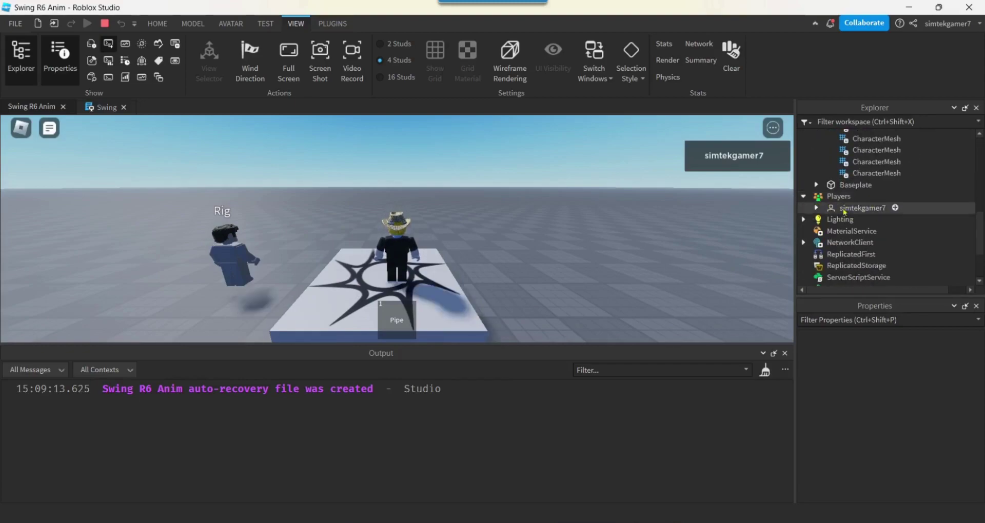
{"action": "left_click", "coordinate": [819, 210]}
{"action": "left_click", "coordinate": [817, 209]}
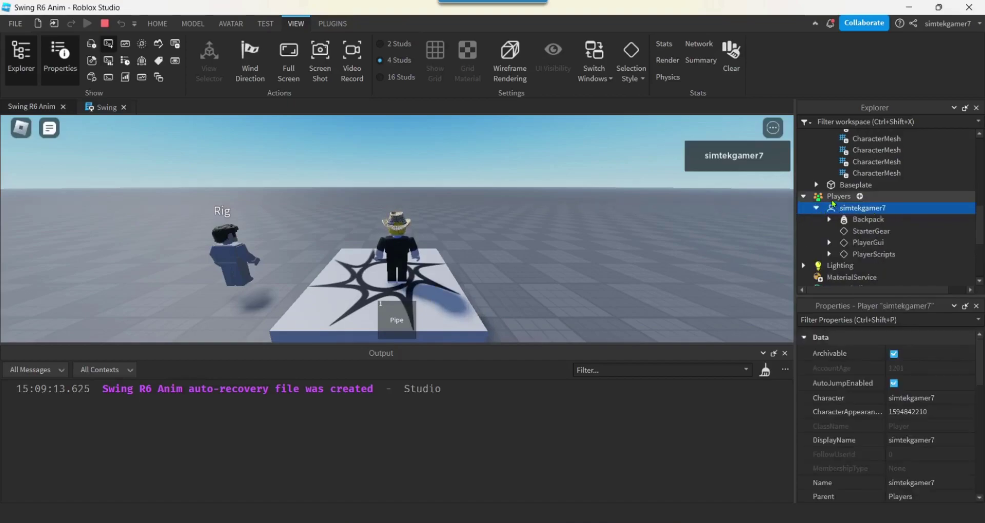
{"action": "scroll", "coordinate": [836, 200], "scroll_direction": "down", "scroll_amount": 1}
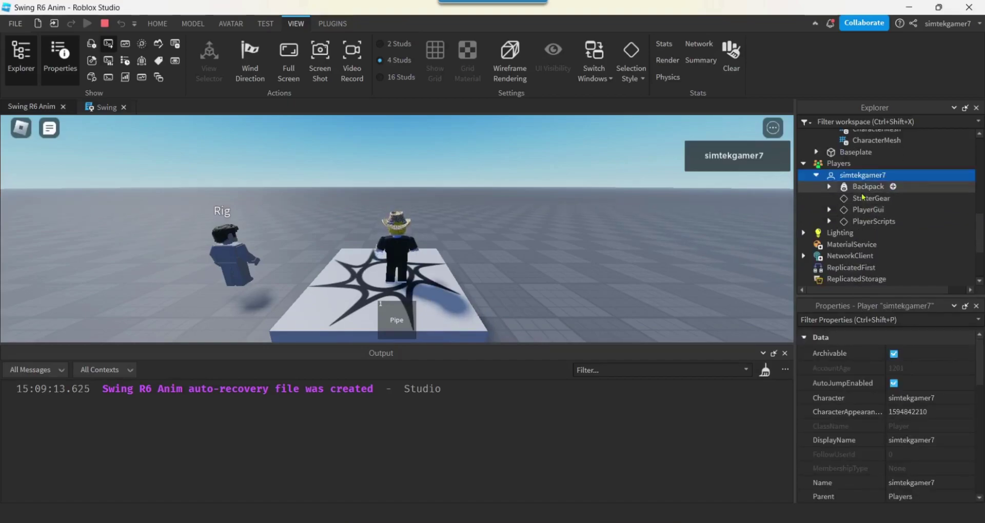
{"action": "left_click", "coordinate": [824, 189]}
{"action": "left_click", "coordinate": [829, 186]}
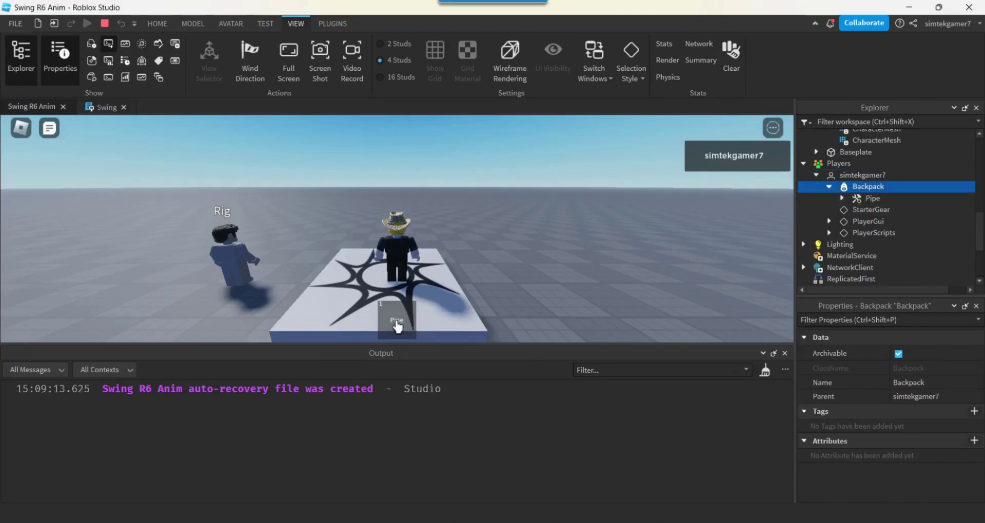
Equip the Pipe from its hotbar slot and orbit the camera around the character.
{"action": "left_click", "coordinate": [397, 327]}
{"action": "scroll", "coordinate": [877, 216], "scroll_direction": "up", "scroll_amount": 3}
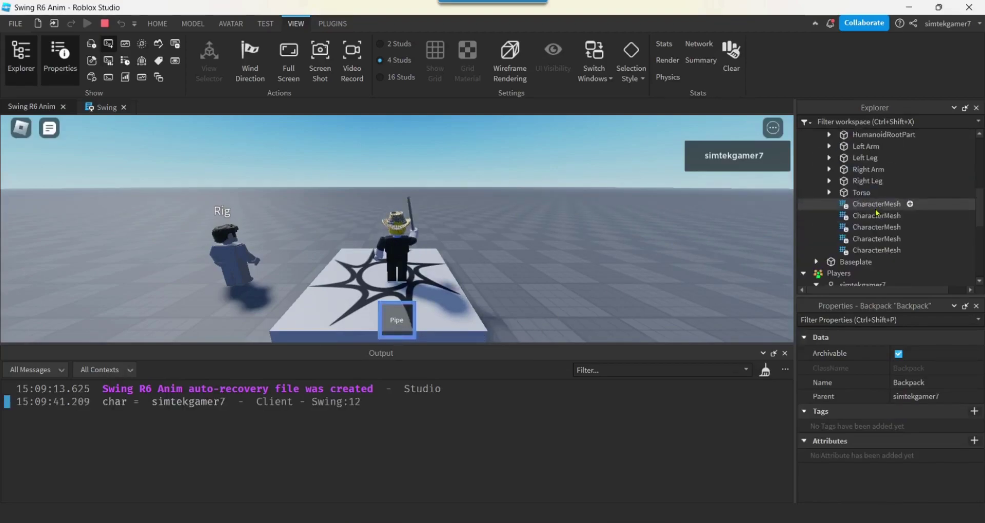
{"action": "scroll", "coordinate": [877, 212], "scroll_direction": "up", "scroll_amount": 4}
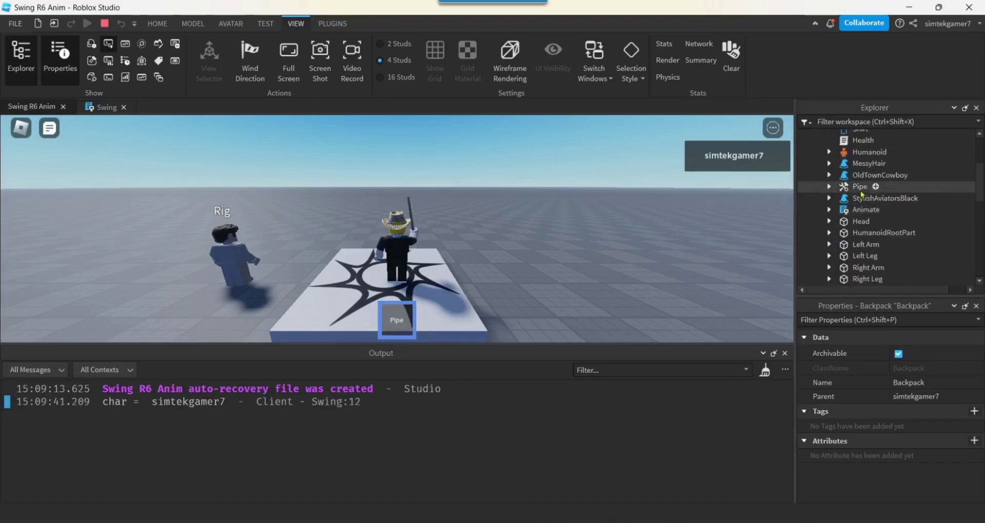
{"action": "right_click_drag", "start_coordinate": [592, 220], "coordinate": [570, 232]}
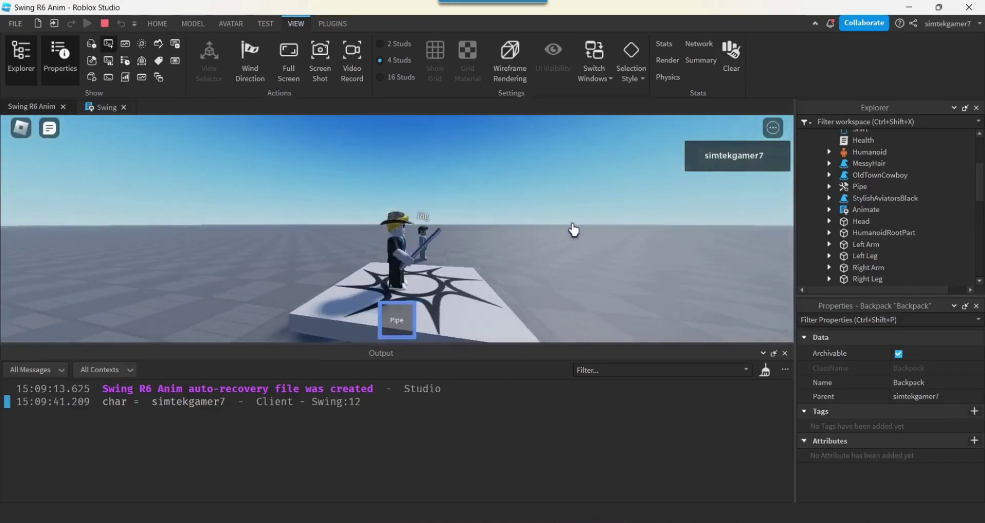
Click in the viewport to play the pipe swing animation, then unequip the Pipe from the hotbar.
{"action": "left_click", "coordinate": [574, 230]}
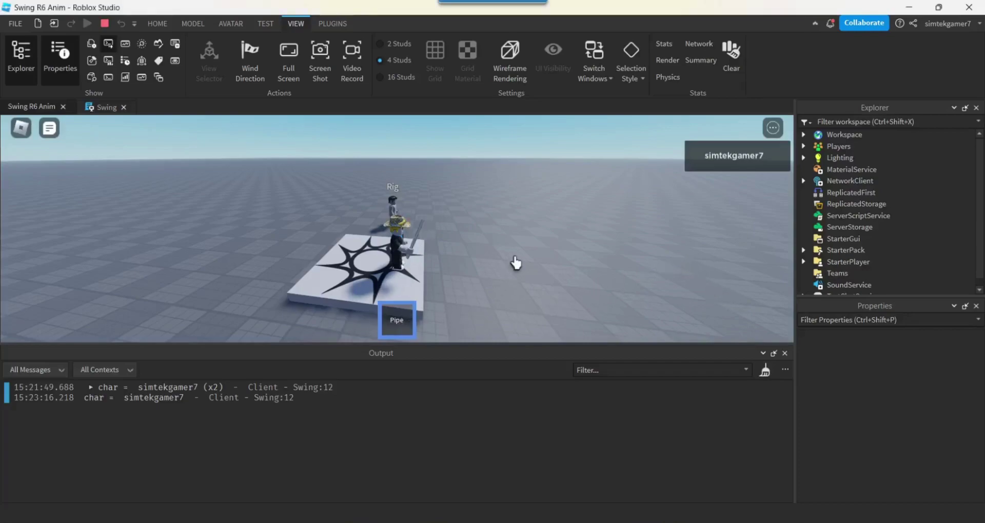
{"action": "left_click", "coordinate": [396, 316]}
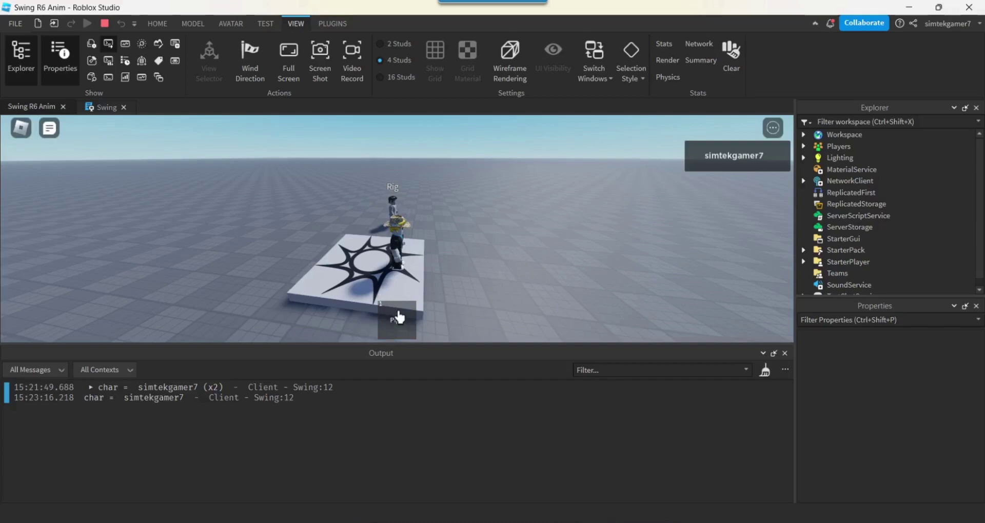